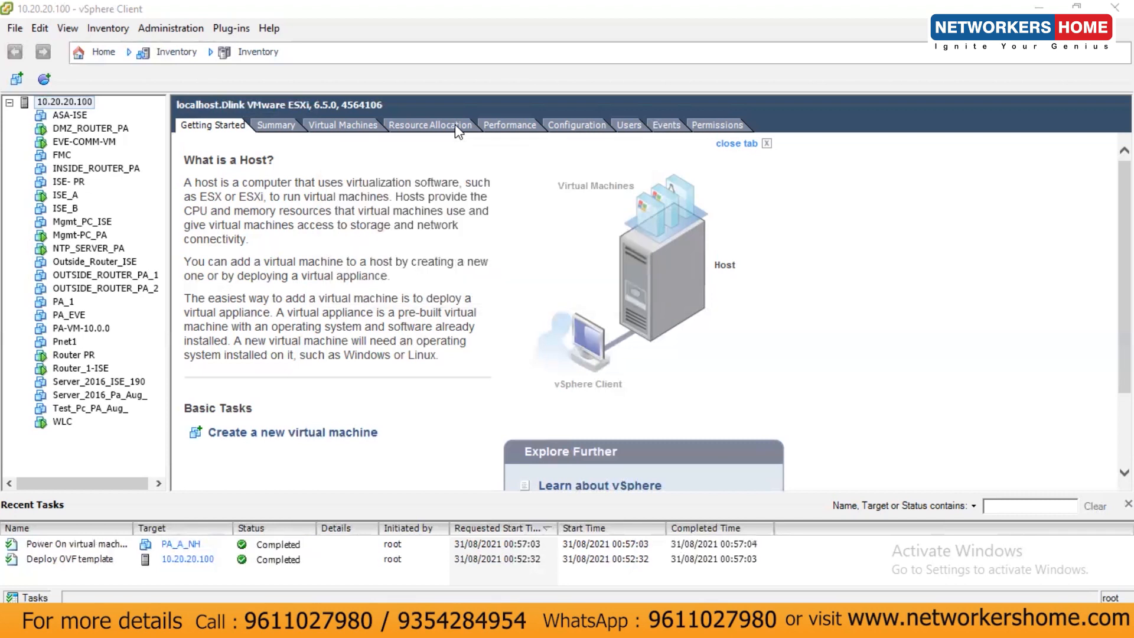
Bring up VMware Workstation, which shows the powered-on PA_A_NH under host 10.20.20.100.
{"action": "mouse_move", "coordinate": [670, 617]}
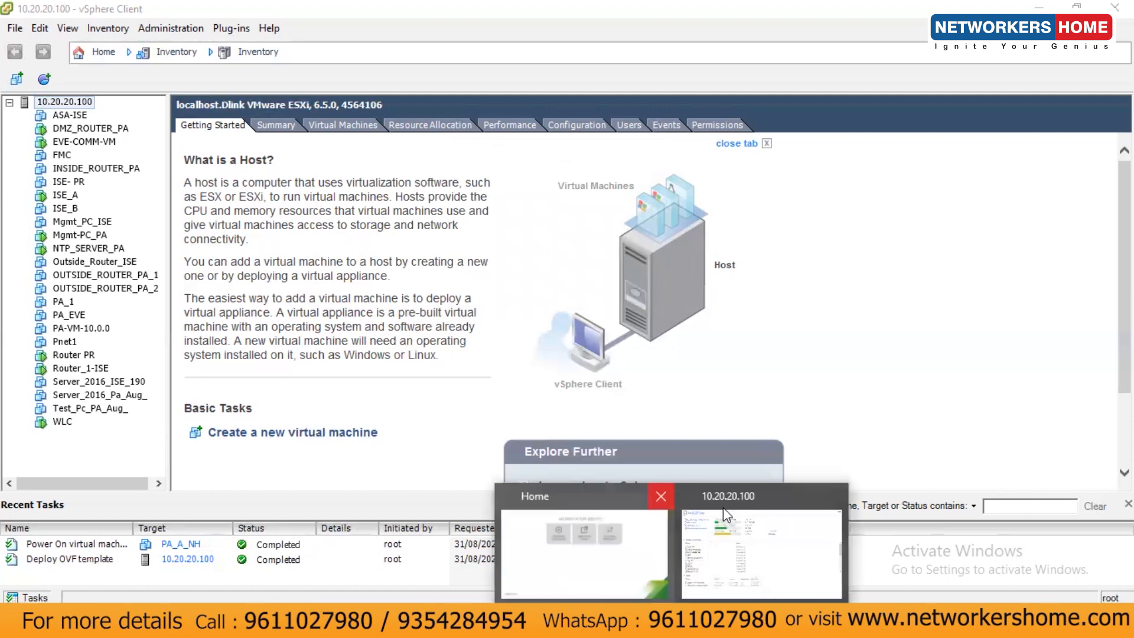
{"action": "left_click", "coordinate": [746, 538]}
{"action": "scroll", "coordinate": [148, 449], "scroll_direction": "down", "scroll_amount": 2}
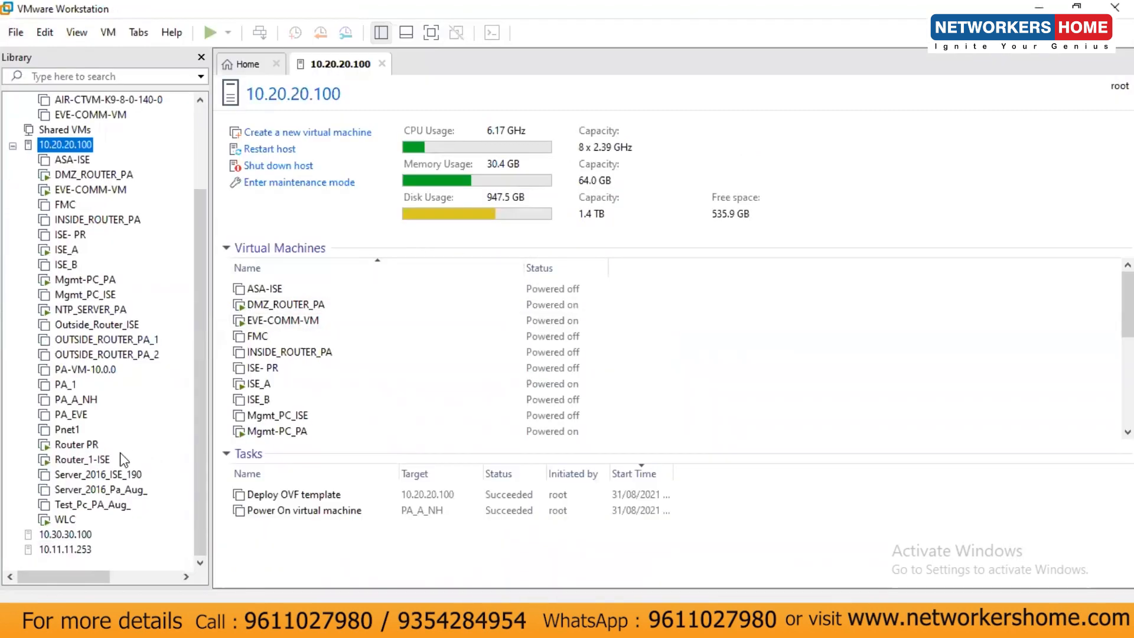
{"action": "left_click", "coordinate": [12, 145]}
{"action": "left_click", "coordinate": [13, 250]}
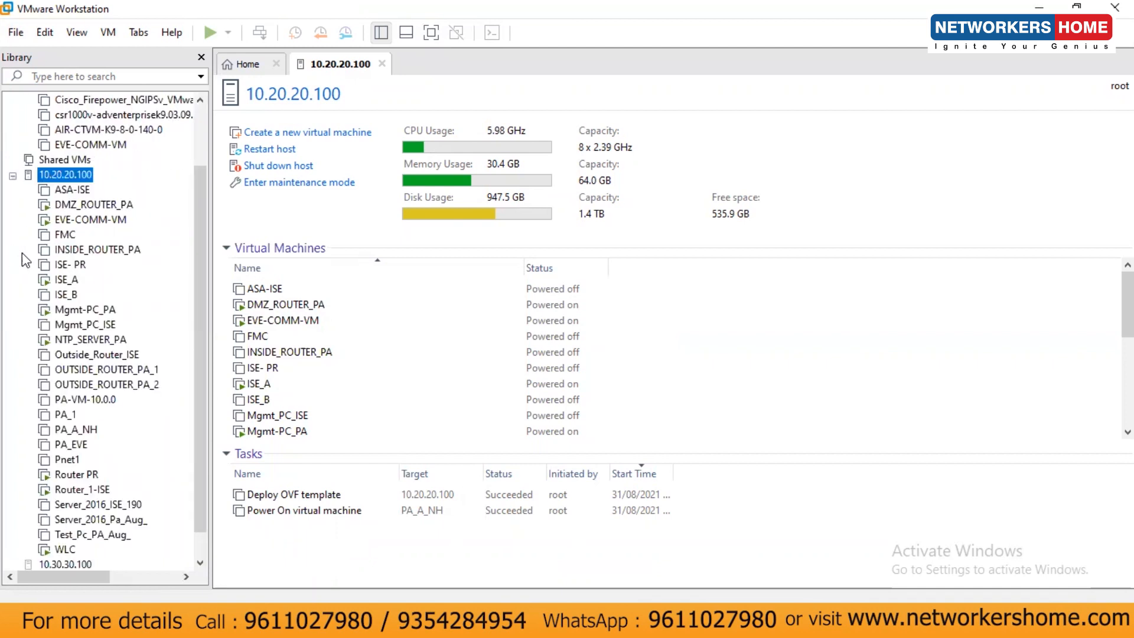
{"action": "scroll", "coordinate": [112, 315], "scroll_direction": "down", "scroll_amount": 1}
{"action": "scroll", "coordinate": [106, 377], "scroll_direction": "up", "scroll_amount": 3}
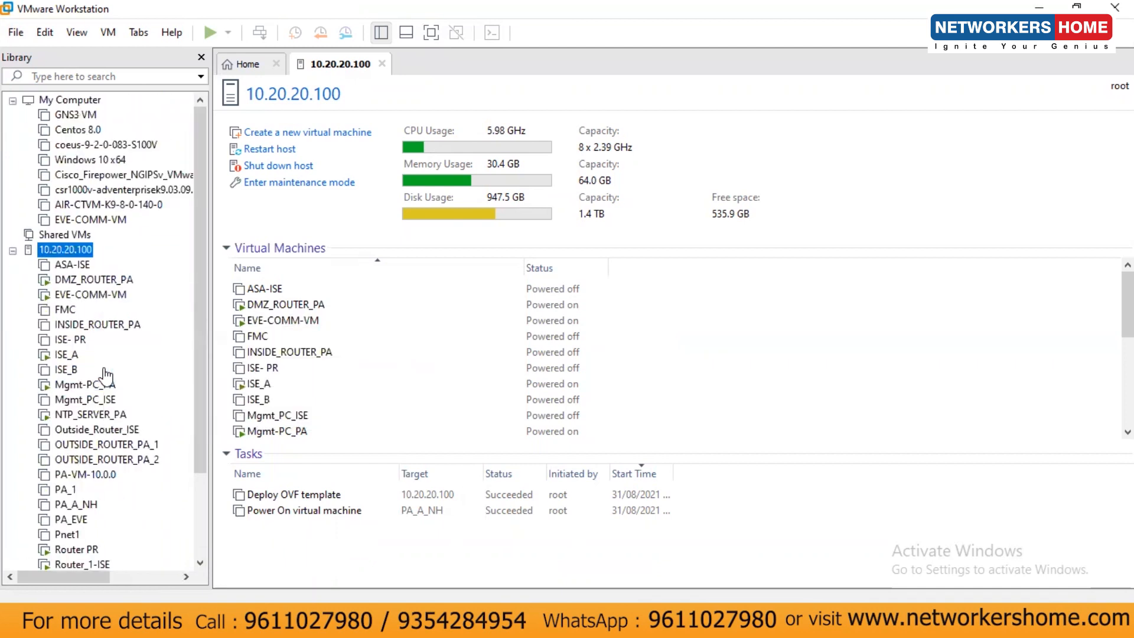
{"action": "scroll", "coordinate": [72, 298], "scroll_direction": "down", "scroll_amount": 3}
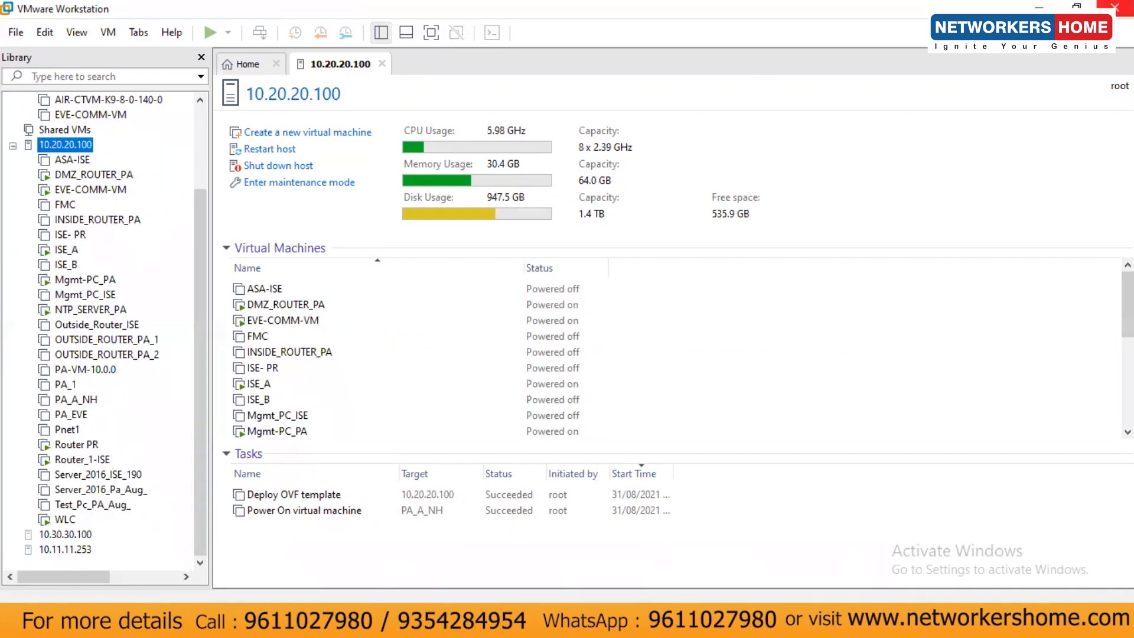
{"action": "left_click", "coordinate": [1115, 7]}
{"action": "left_click", "coordinate": [1030, 8]}
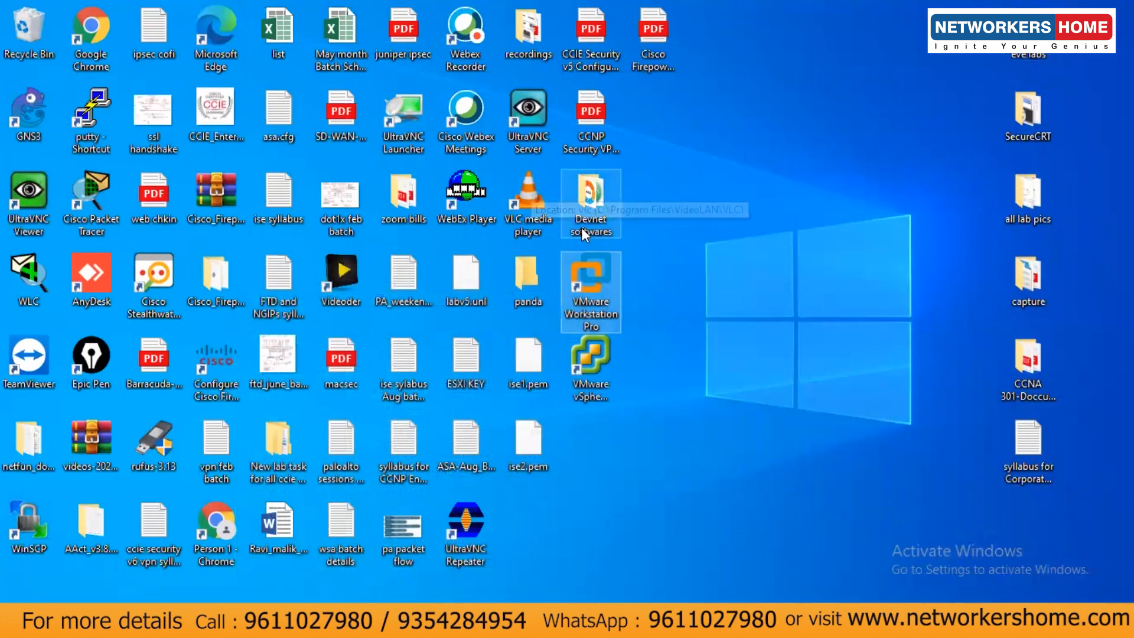
{"action": "double_click", "coordinate": [608, 318]}
{"action": "left_click", "coordinate": [77, 263]}
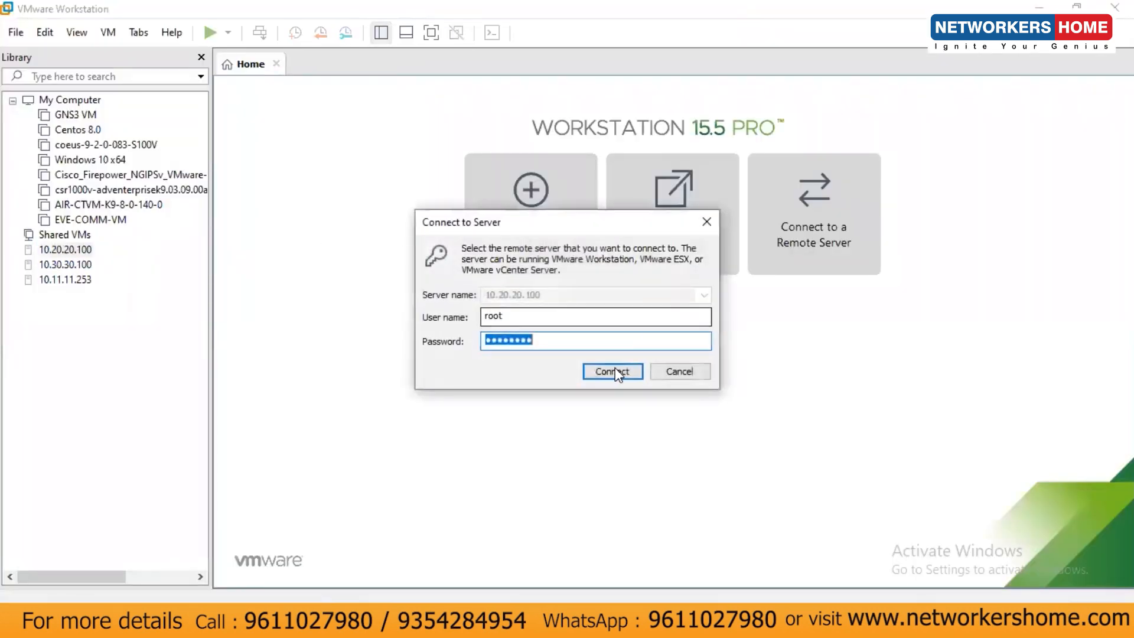
{"action": "left_click", "coordinate": [615, 368]}
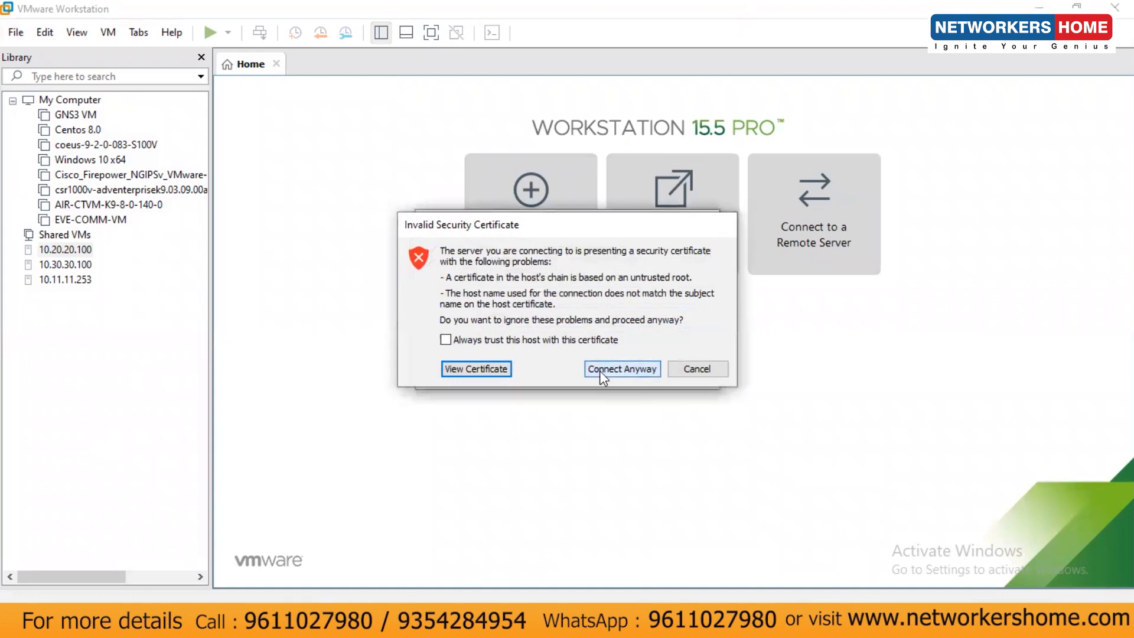
{"action": "left_click", "coordinate": [599, 369]}
{"action": "double_click", "coordinate": [25, 253]}
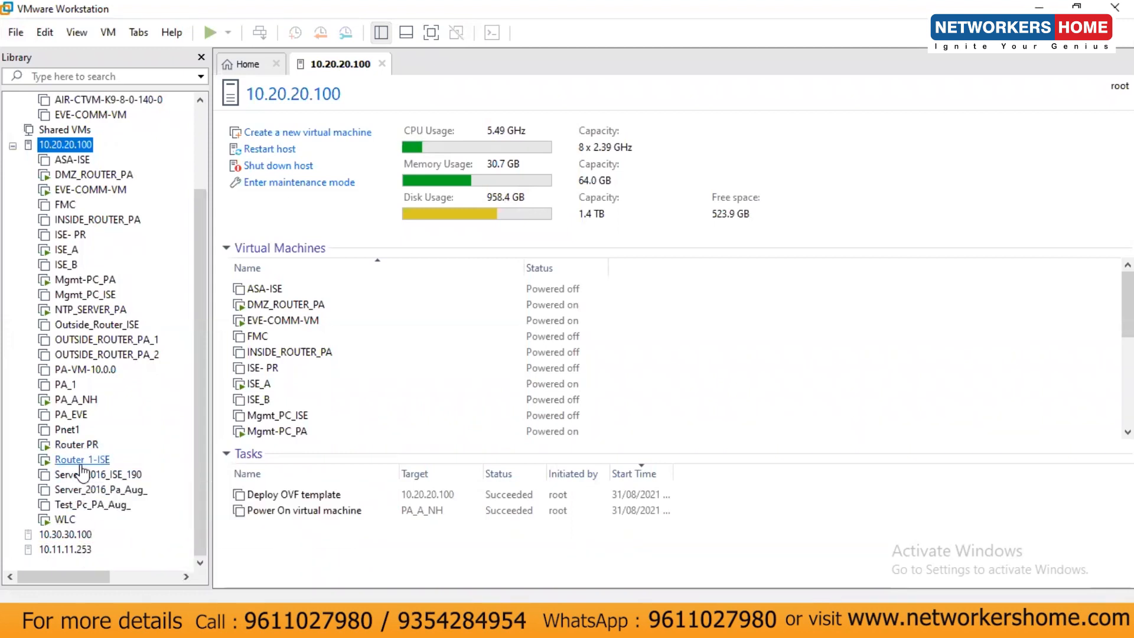
Open the PA_A_NH console and let PAN-OS boot to the PA-HDF login prompt.
{"action": "left_click", "coordinate": [72, 404]}
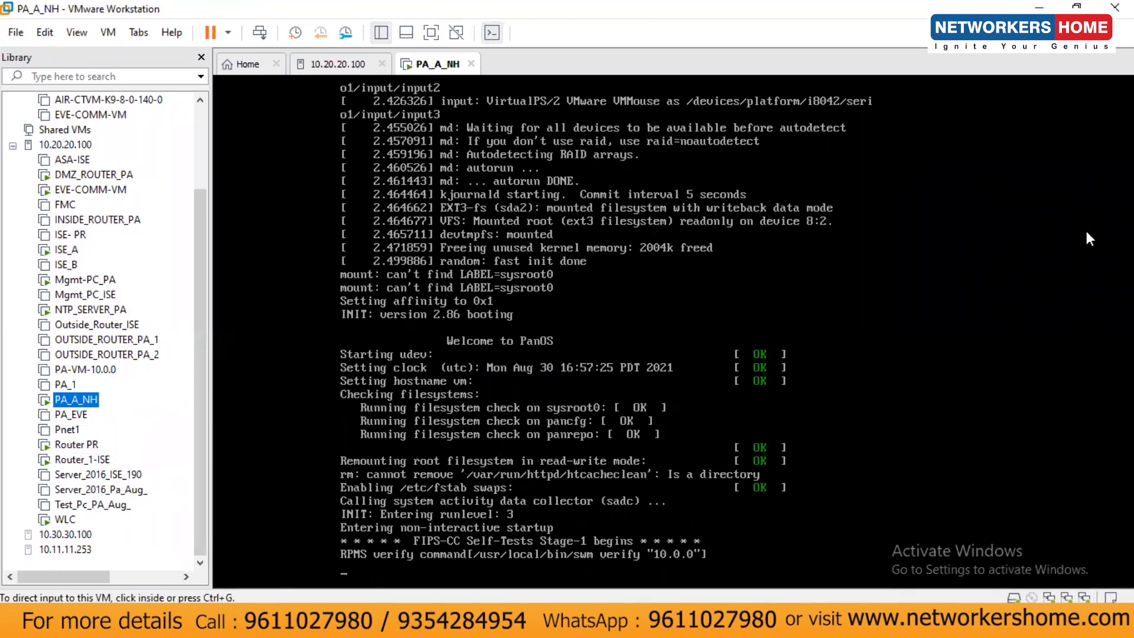
{"action": "left_click", "coordinate": [572, 368]}
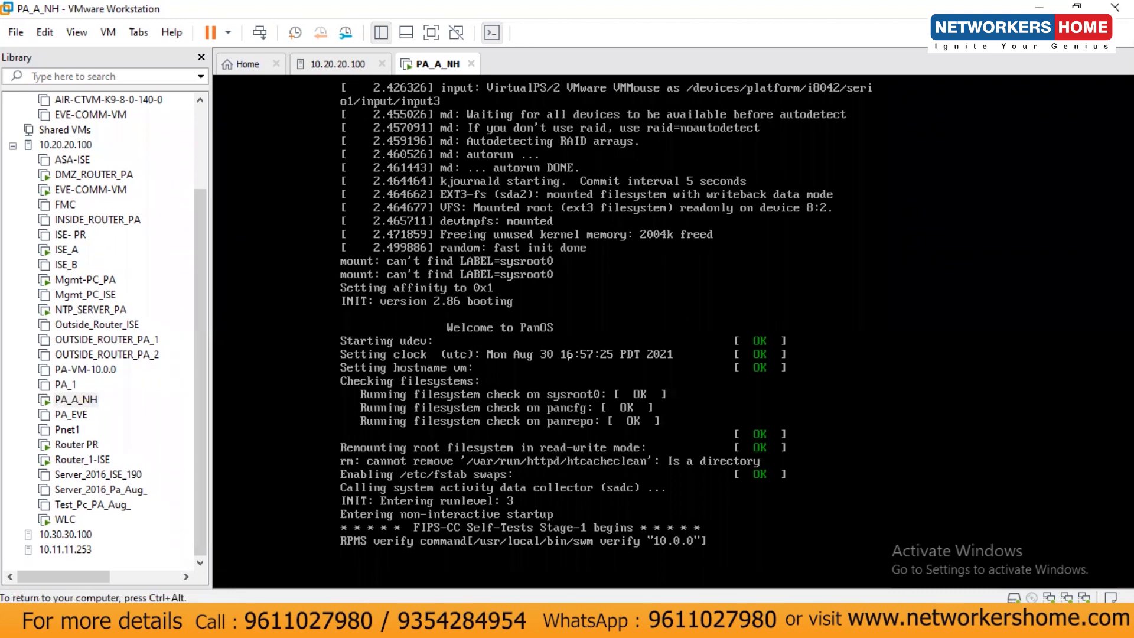
{"action": "key", "text": "ctrl+alt"}
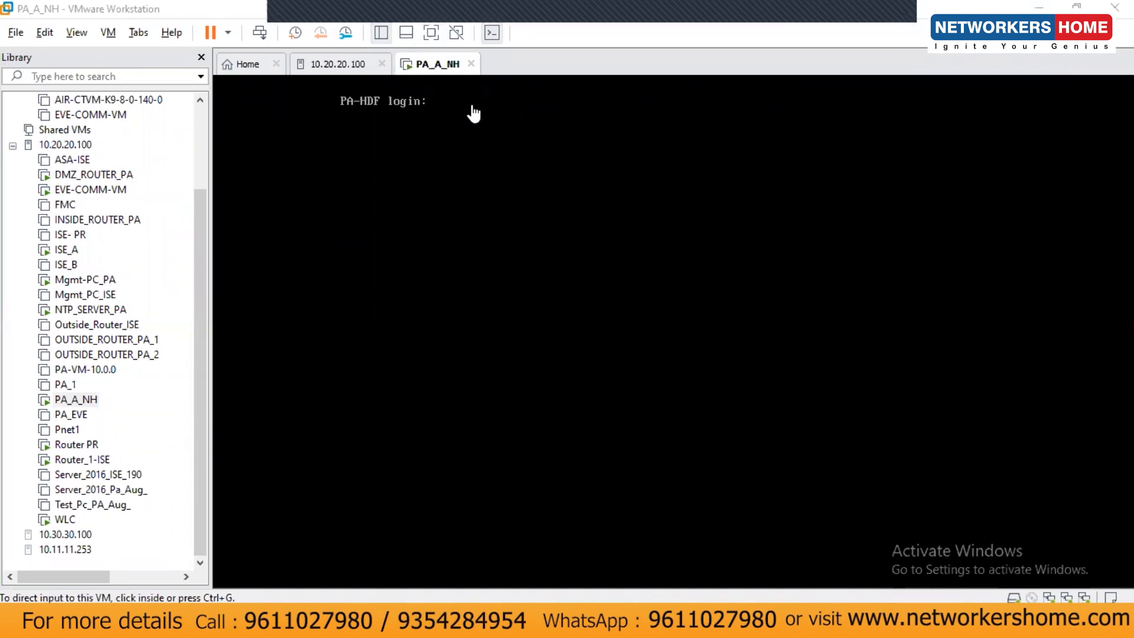
Try the admin login at the PA-HDF prompt, which is rejected while booting.
{"action": "left_click", "coordinate": [473, 111]}
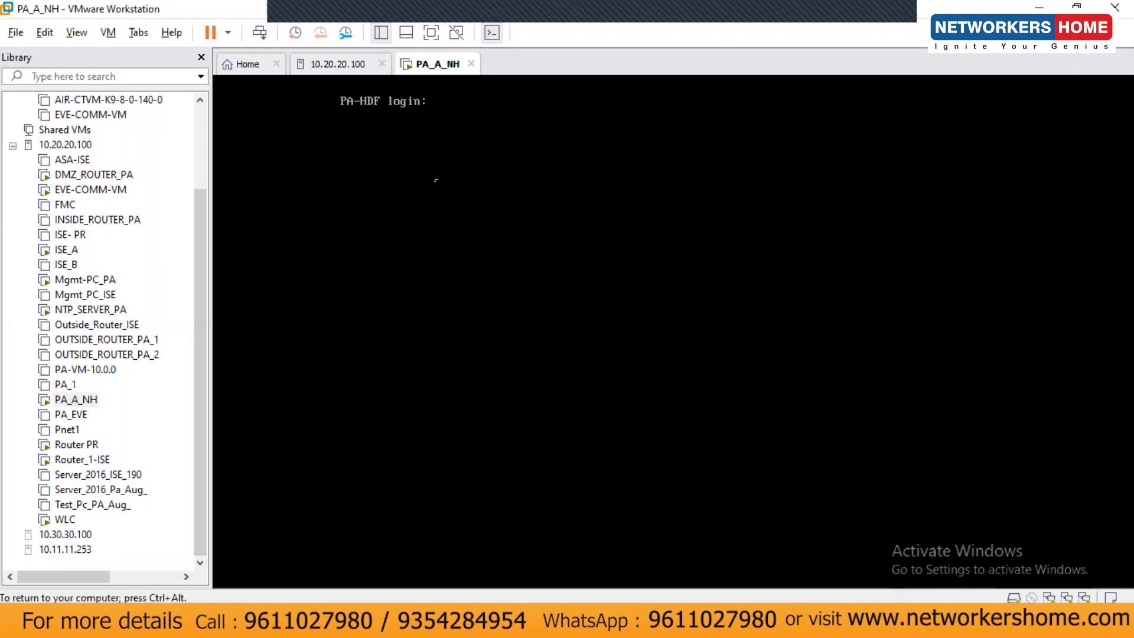
{"action": "type", "text": "admin"}
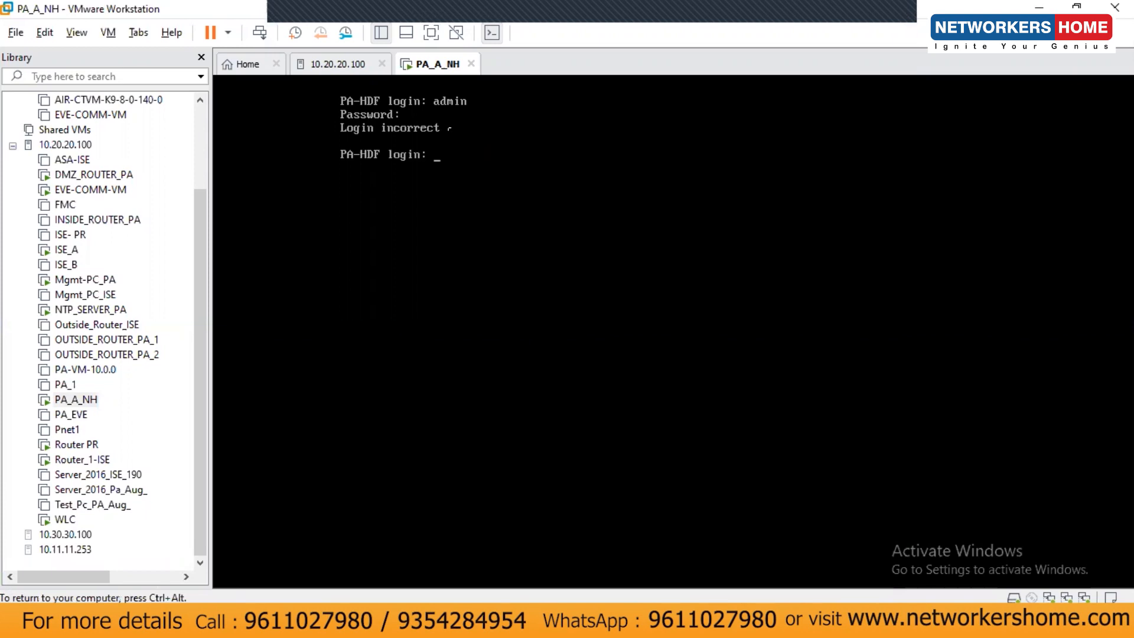
{"action": "type", "text": "admin"}
{"action": "key", "text": "Return"}
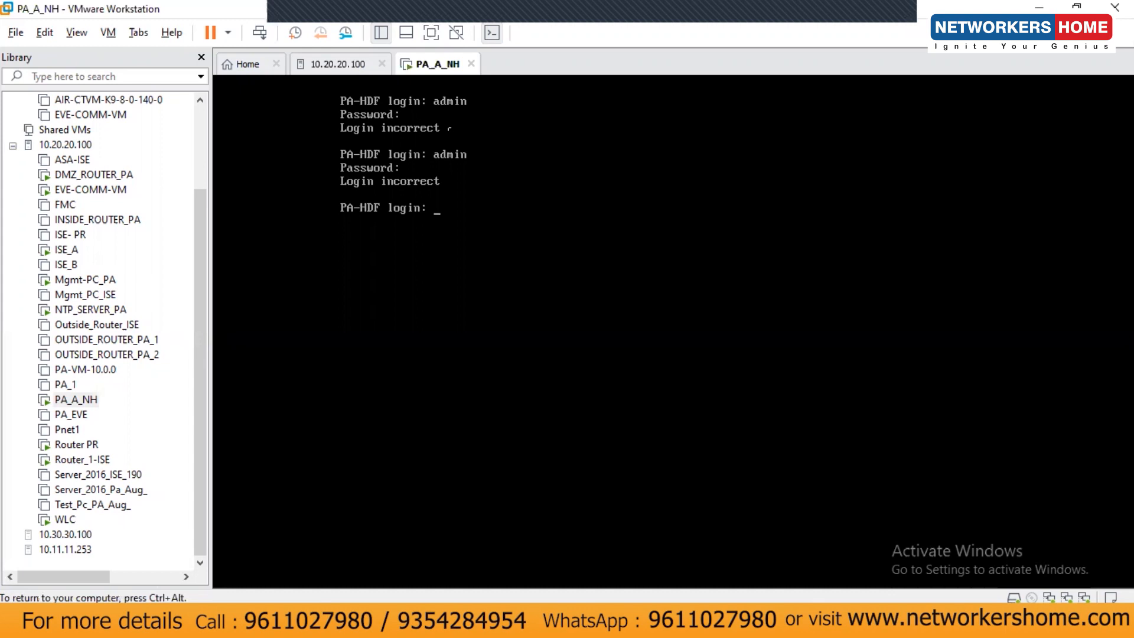
{"action": "key", "text": "ctrl+alt"}
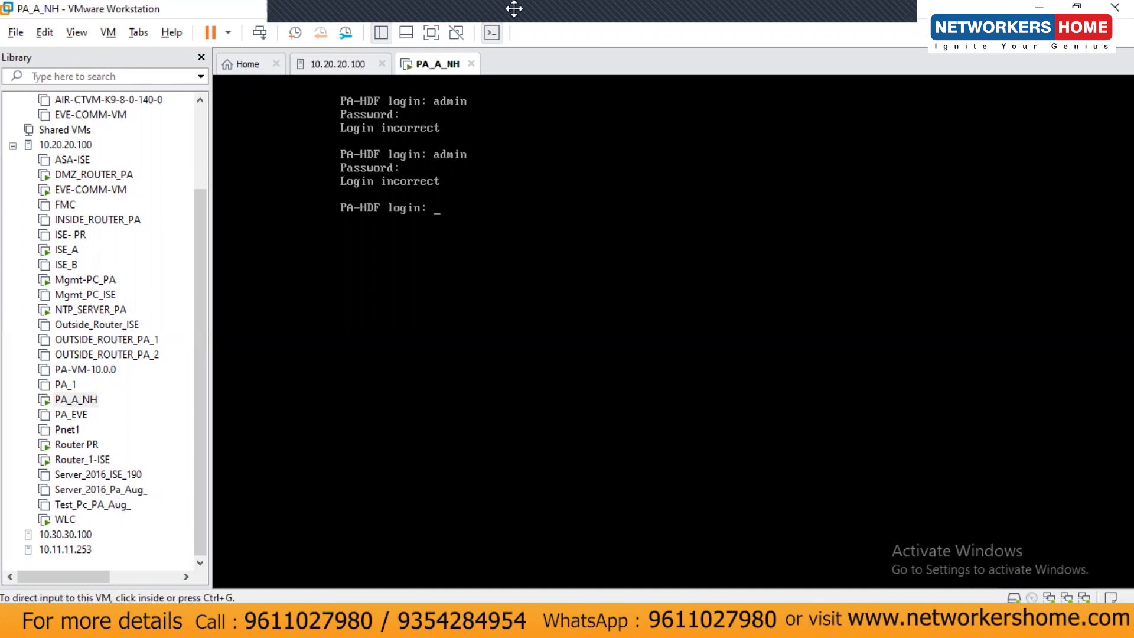
Retry the admin login until the console shows the PA-VM login prompt.
{"action": "left_click", "coordinate": [297, 23]}
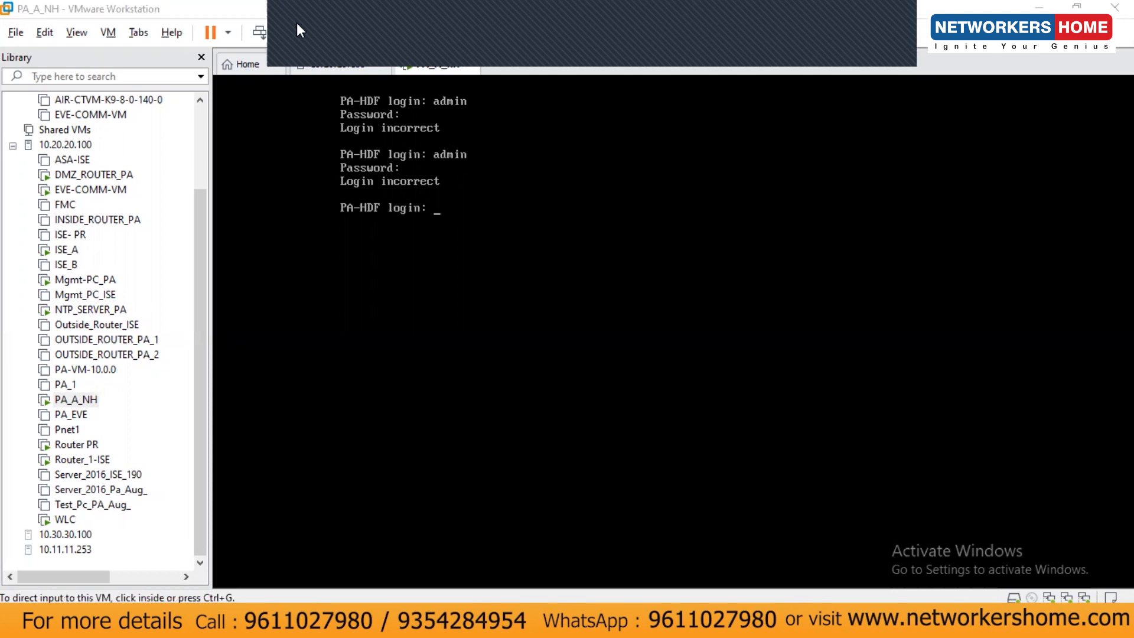
{"action": "left_click", "coordinate": [455, 26]}
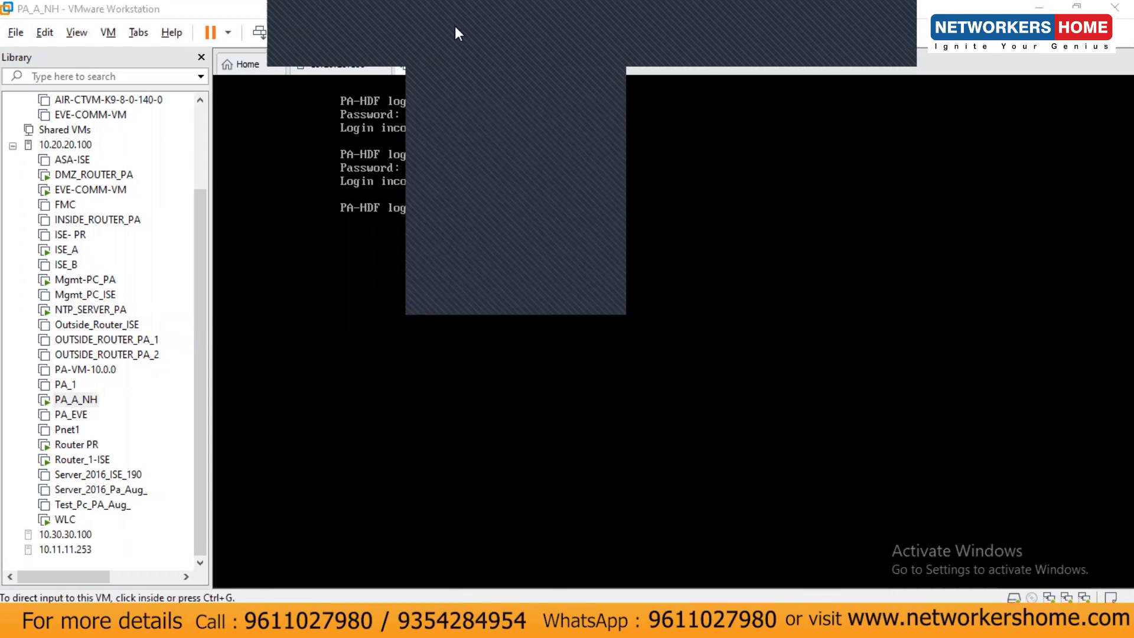
{"action": "mouse_move", "coordinate": [716, 5]}
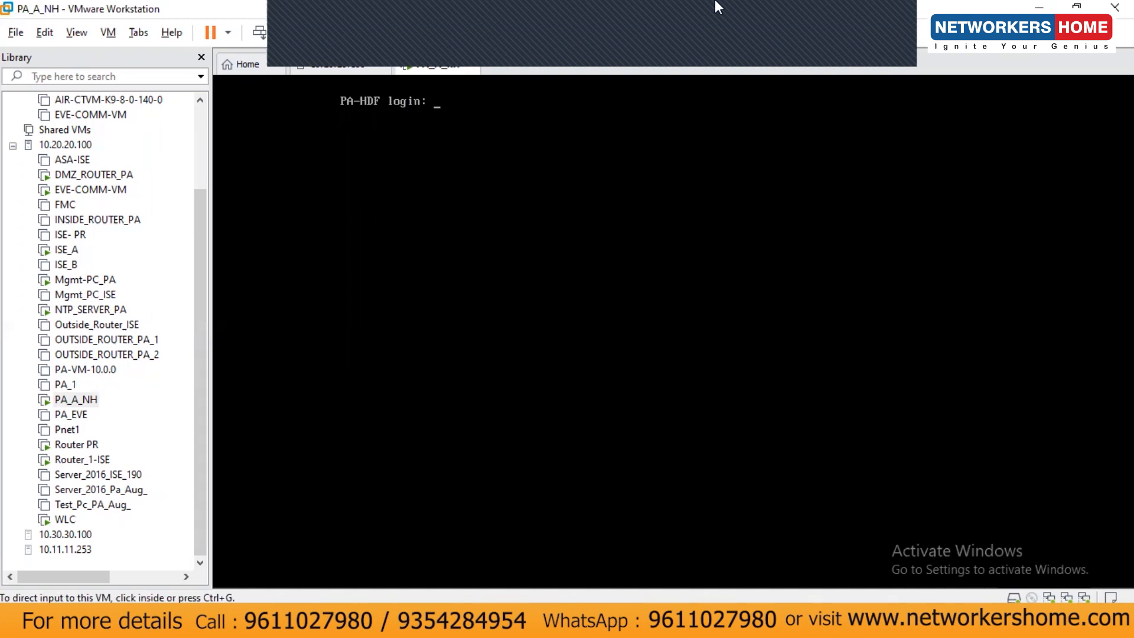
{"action": "left_click", "coordinate": [307, 22]}
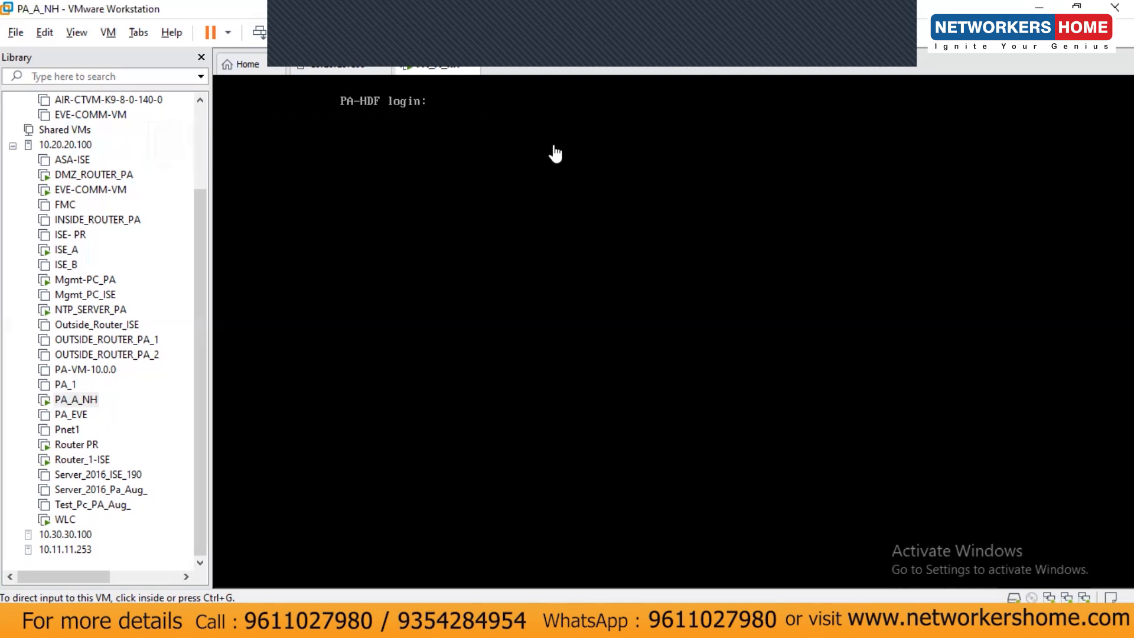
{"action": "left_click", "coordinate": [477, 122]}
{"action": "type", "text": "admin"}
{"action": "key", "text": "Return"}
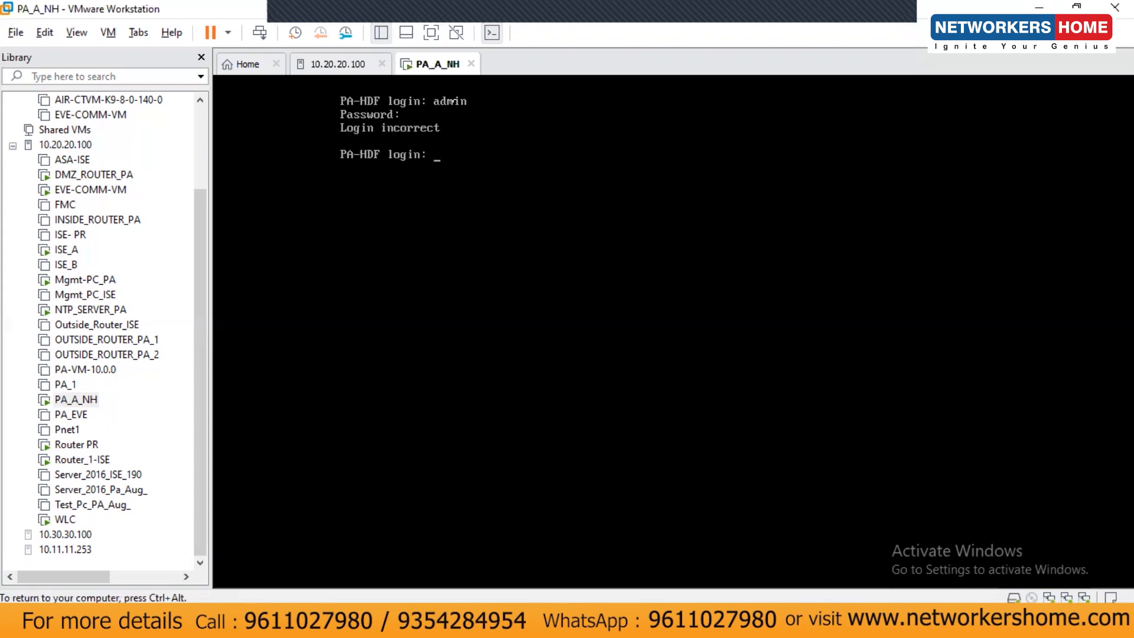
{"action": "type", "text": "admin"}
{"action": "key", "text": "Return"}
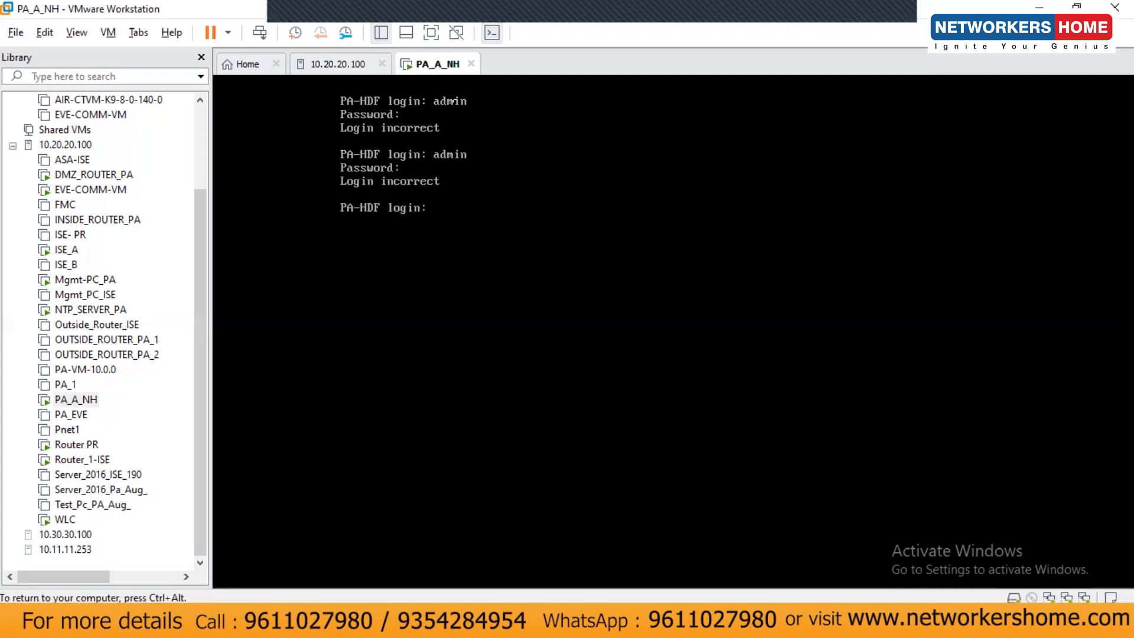
{"action": "key", "text": "ctrl+alt"}
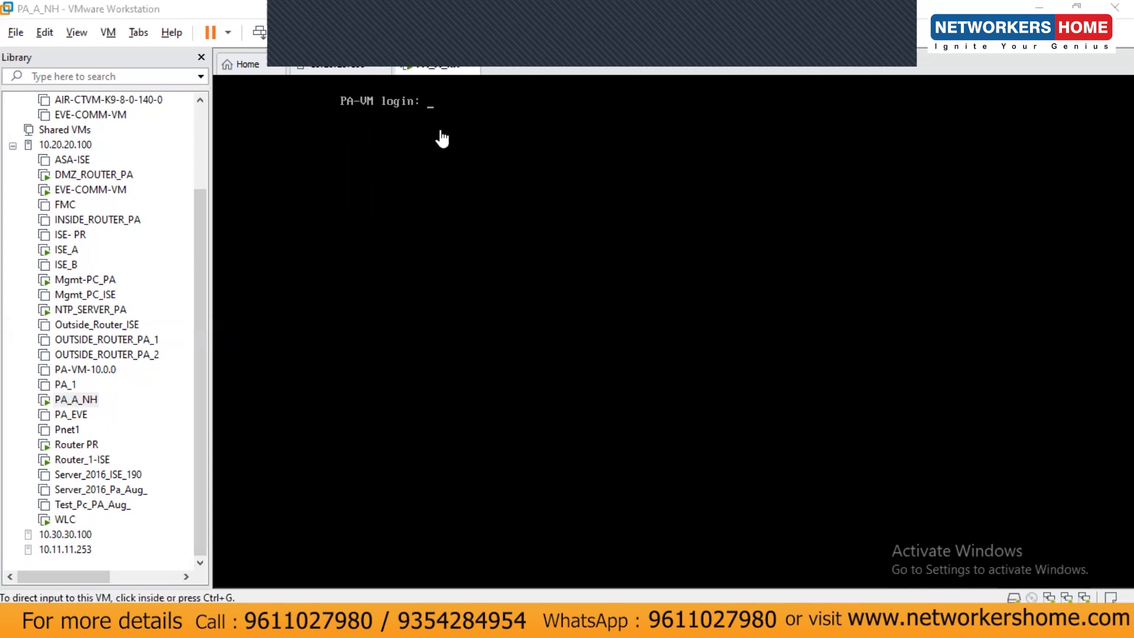
Log in as admin with the old password, then set and confirm a new admin password.
{"action": "left_click", "coordinate": [443, 111]}
{"action": "type", "text": "admin"}
{"action": "key", "text": "Return"}
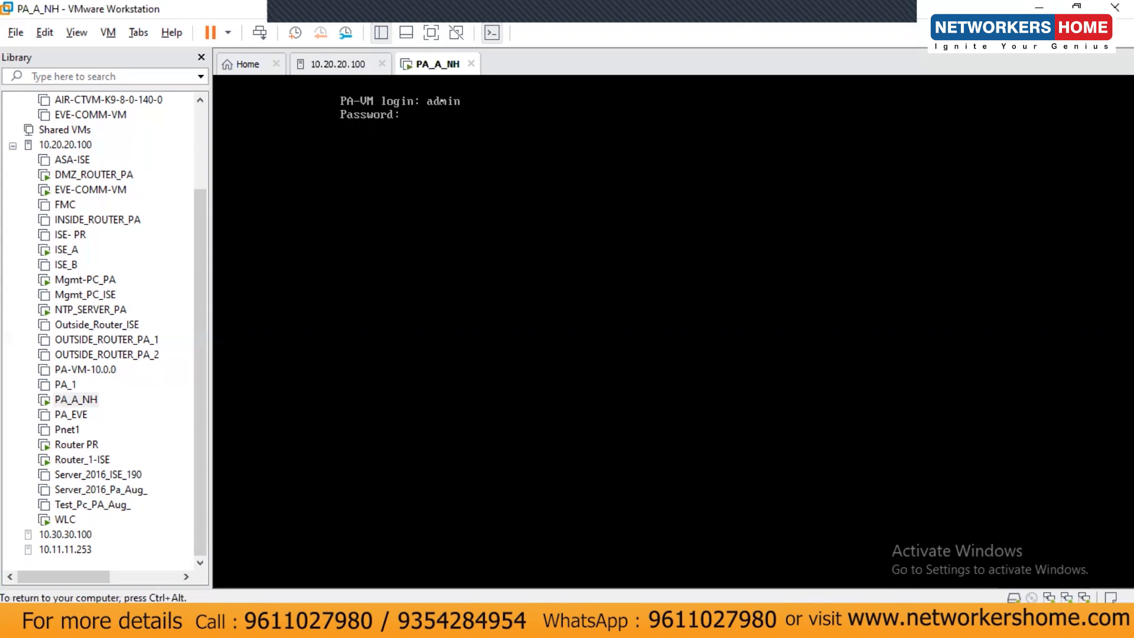
{"action": "key", "text": "Return"}
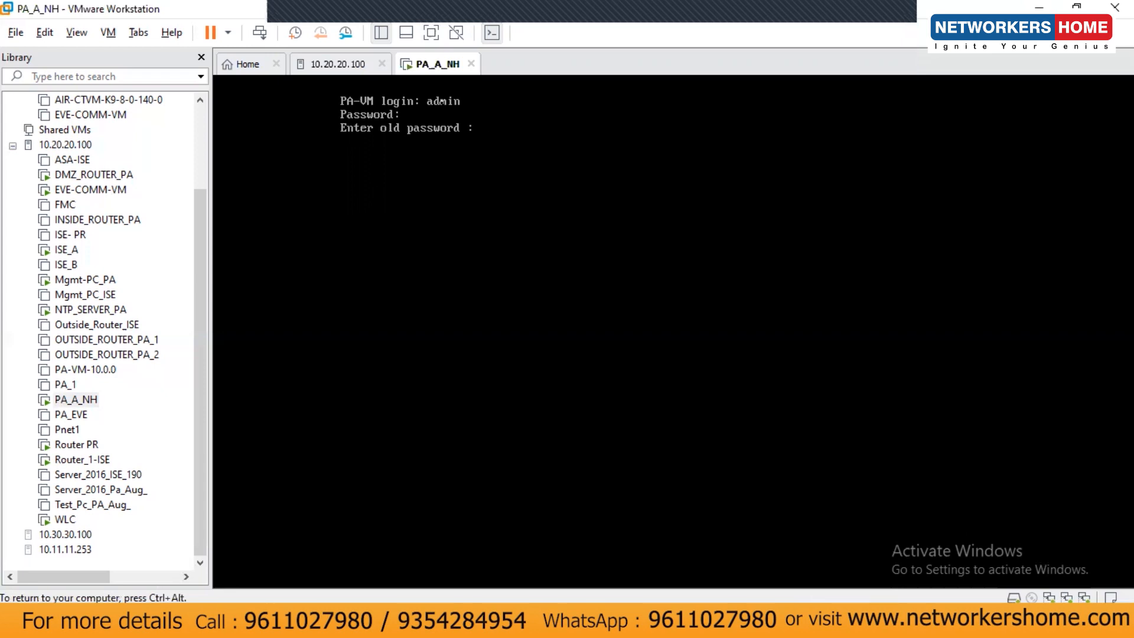
{"action": "key", "text": "Return"}
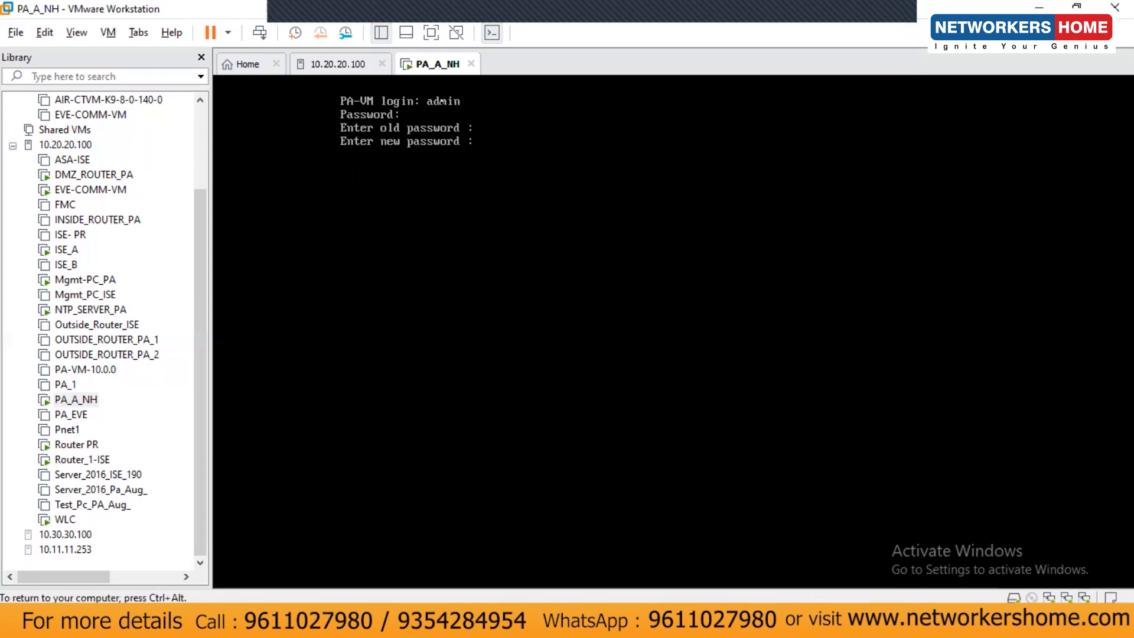
{"action": "key", "text": "Return"}
{"action": "key", "text": "Return"}
{"action": "key", "text": "ctrl+alt"}
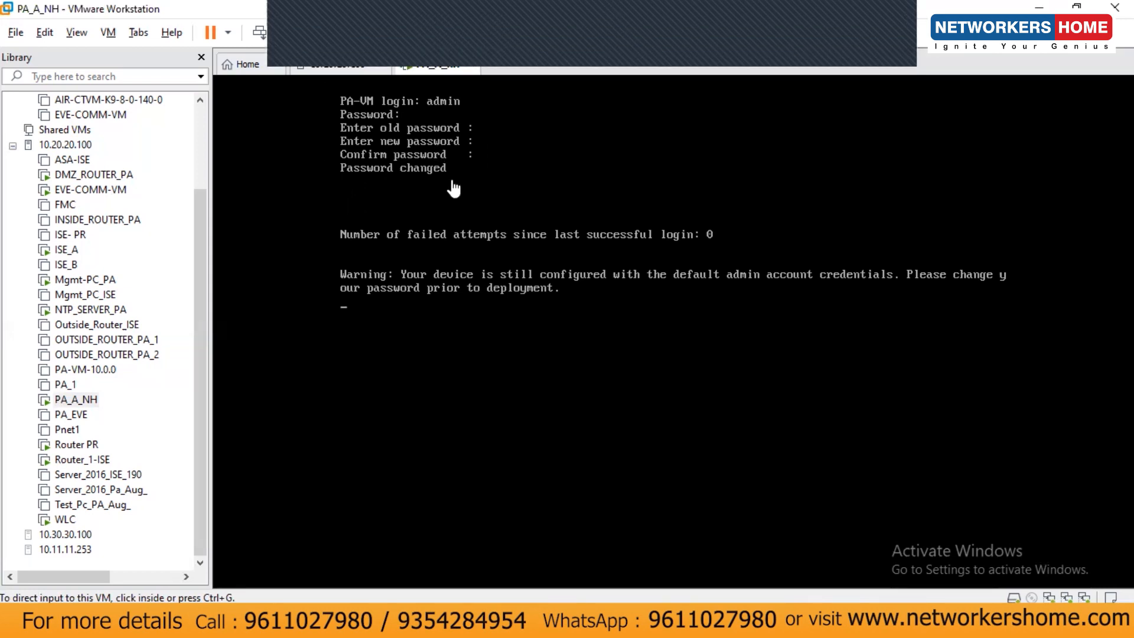
{"action": "left_click", "coordinate": [527, 270]}
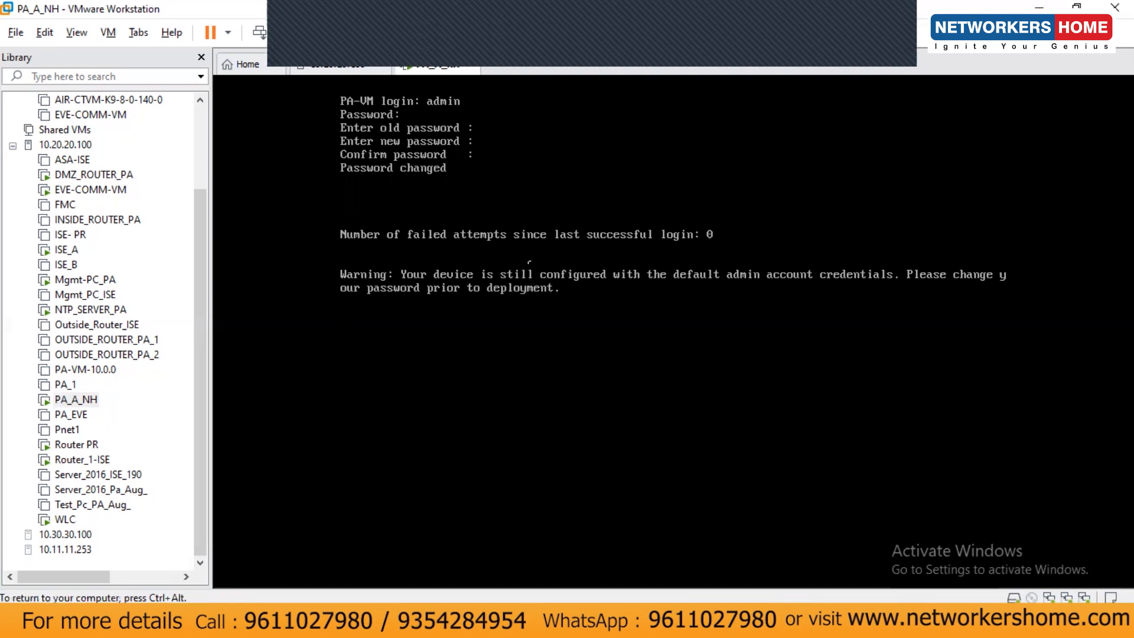
{"action": "key", "text": "Return"}
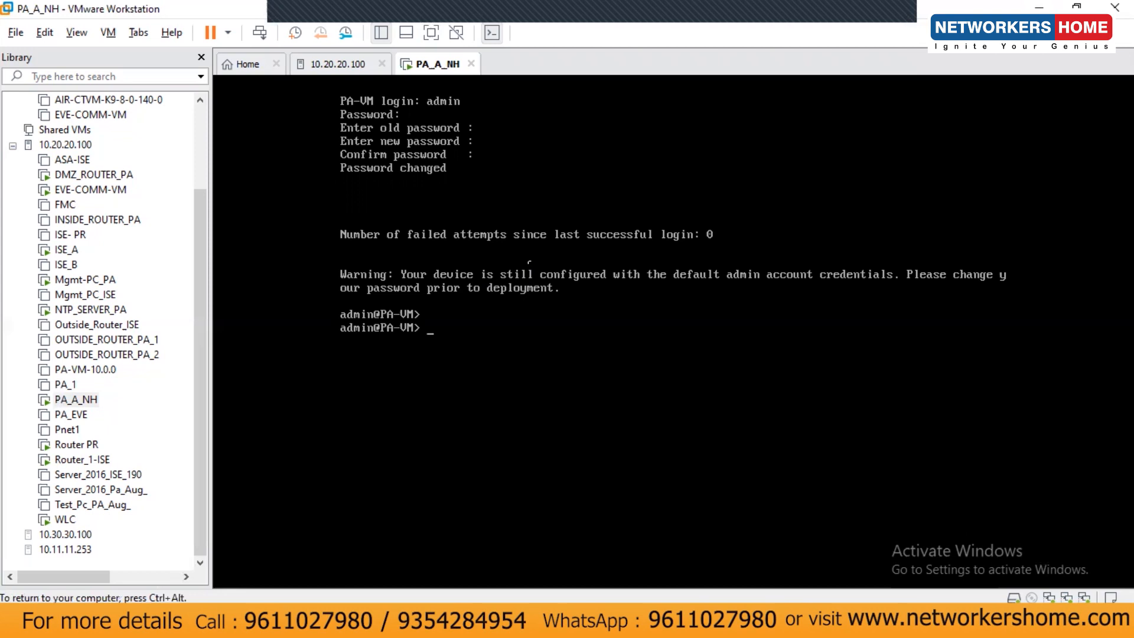
Run 'show interface management' to read IP 192.168.0.93, netmask 255.255.255.0, gateway 192.168.0.1.
{"action": "key", "text": "Return"}
{"action": "key", "text": "Return"}
{"action": "key", "text": "Return"}
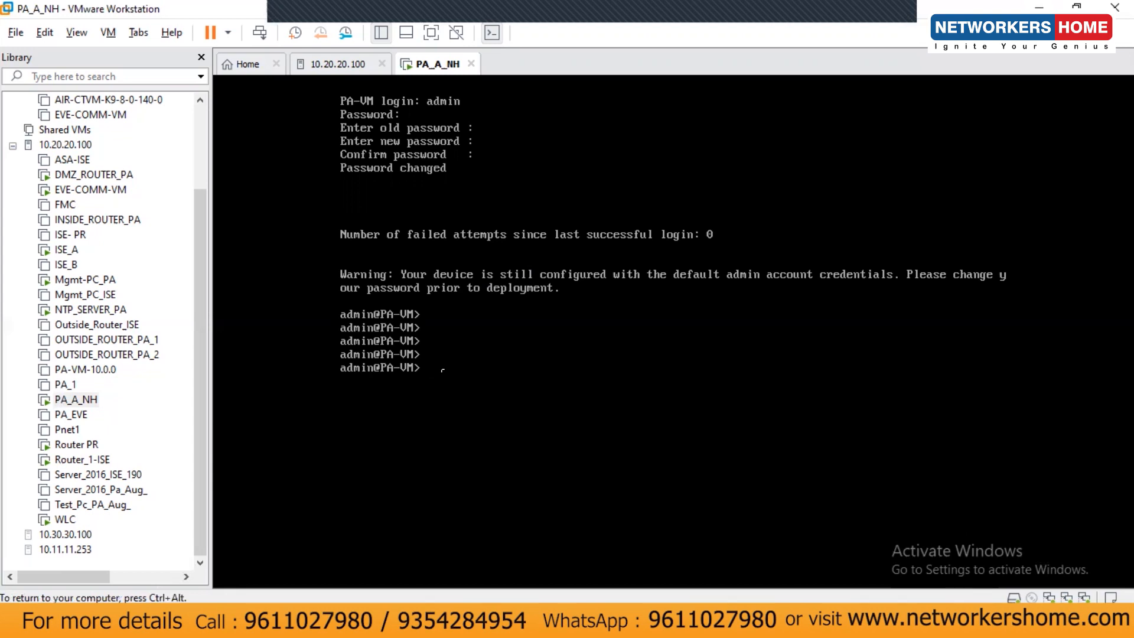
{"action": "type", "text": "shaw"}
{"action": "type", "text": " interface"}
{"action": "type", "text": " man"}
{"action": "type", "text": "agement aa\\\\"}
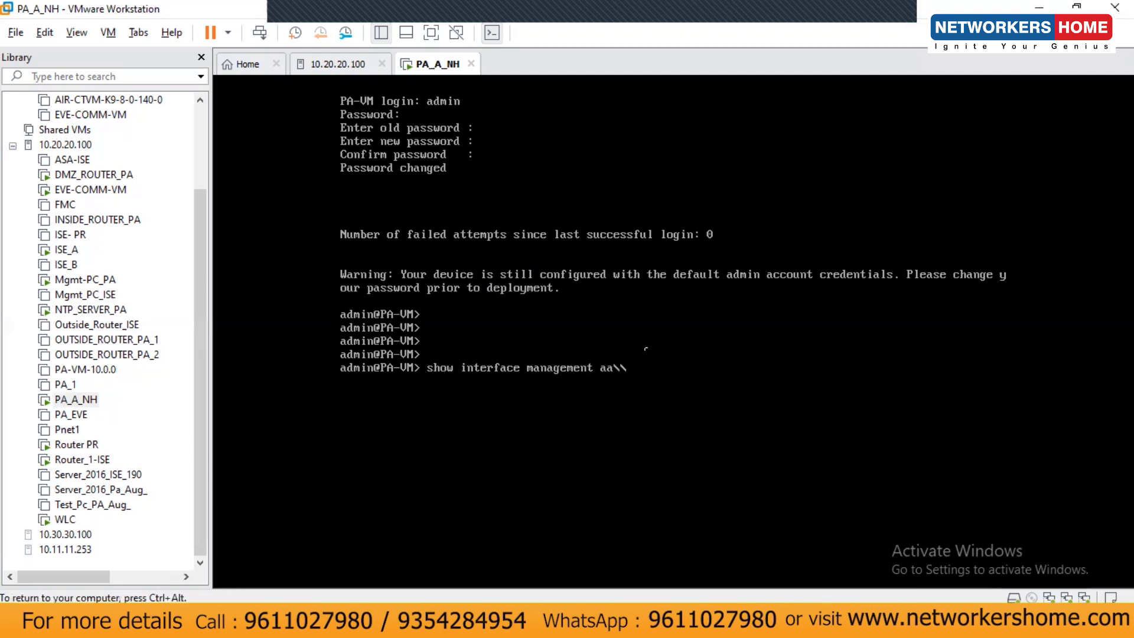
{"action": "key", "text": "BackSpace"}
{"action": "key", "text": "BackSpace"}
{"action": "key", "text": "BackSpace"}
{"action": "key", "text": "Return"}
{"action": "key", "text": "ctrl+alt"}
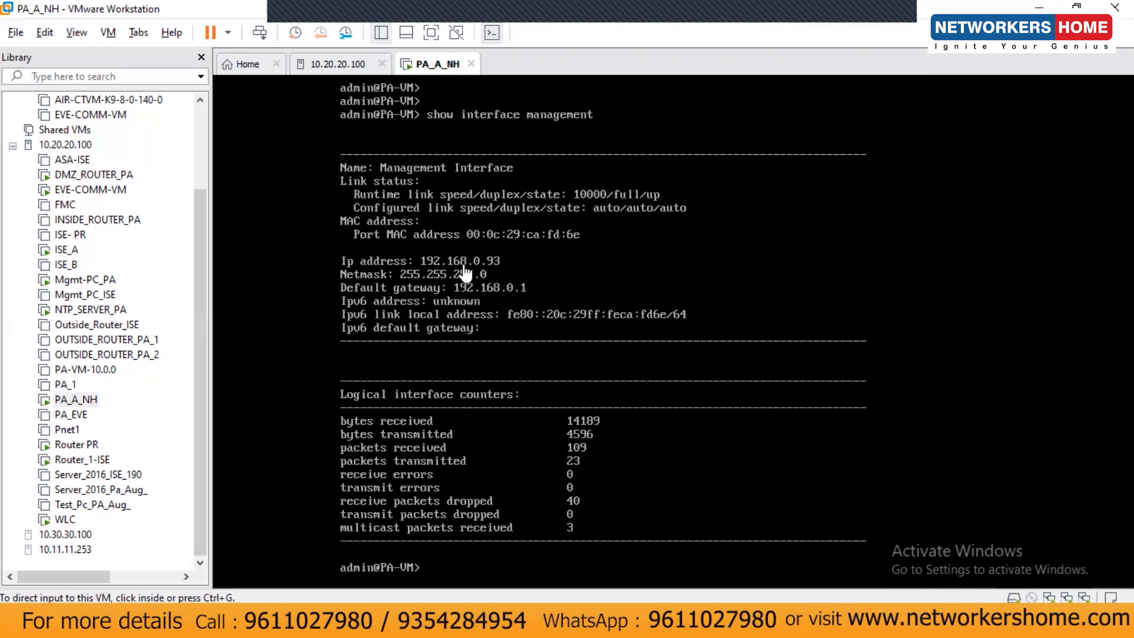
{"action": "left_click", "coordinate": [648, 623]}
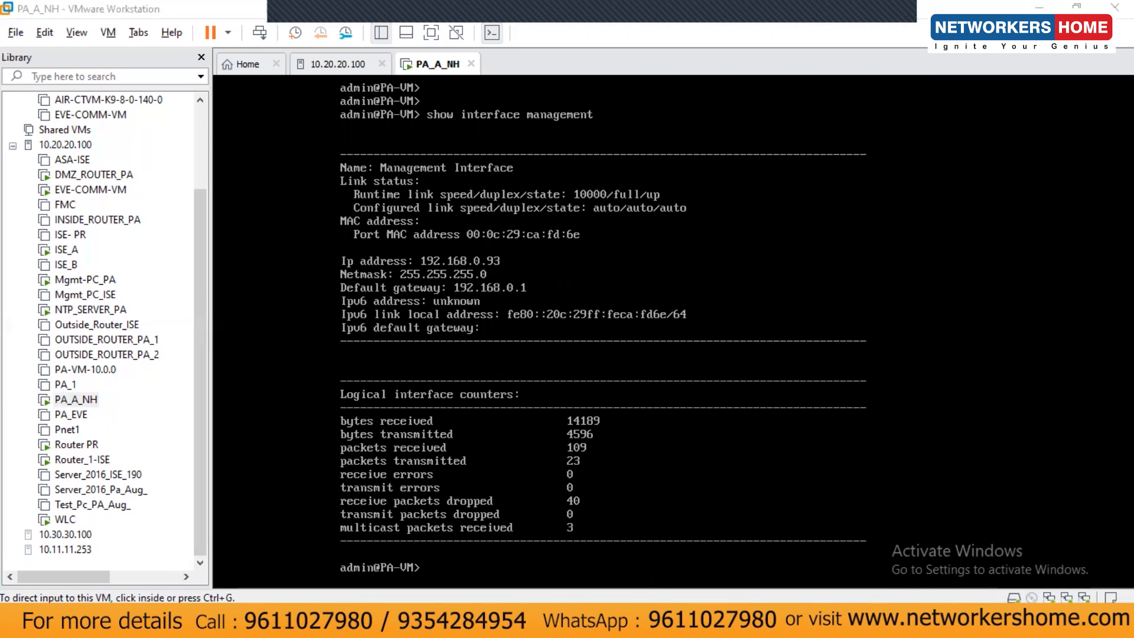
Draw the firewall box with a small port rectangle labelled m0/0.
{"action": "left_click", "coordinate": [362, 56]}
{"action": "mouse_move", "coordinate": [292, 254]}
{"action": "left_mouse_down"}
{"action": "mouse_move", "coordinate": [408, 354]}
{"action": "mouse_move", "coordinate": [386, 385]}
{"action": "left_mouse_up"}
{"action": "left_click", "coordinate": [408, 367]}
{"action": "left_click_drag", "start_coordinate": [375, 303], "coordinate": [393, 330]}
{"action": "left_click", "coordinate": [427, 326]}
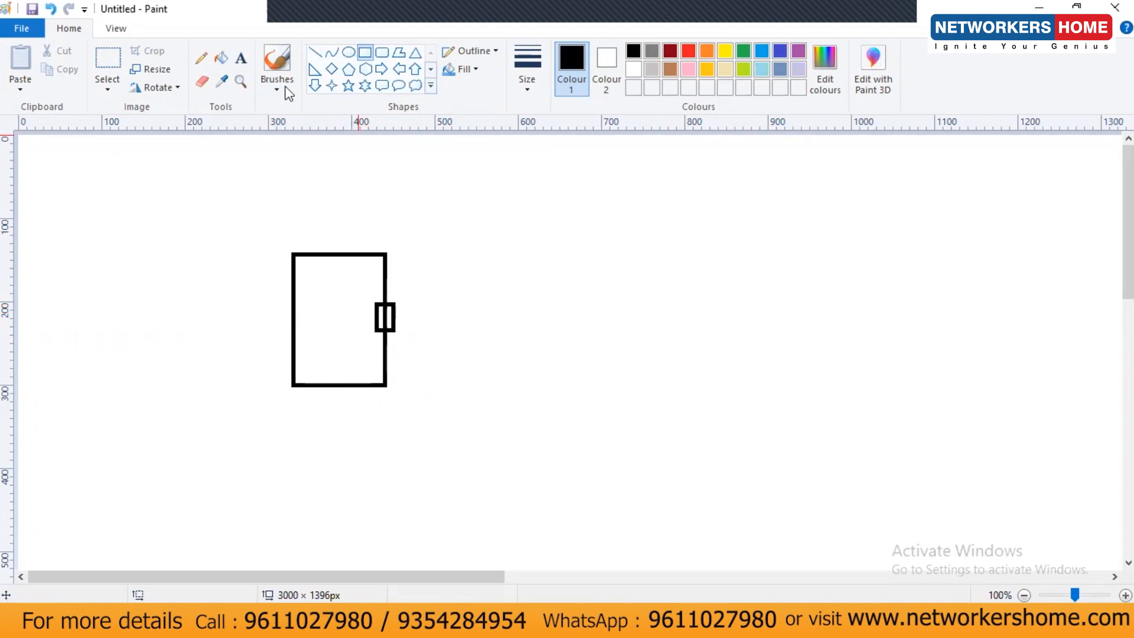
{"action": "left_click", "coordinate": [240, 57]}
{"action": "left_click", "coordinate": [408, 299]}
{"action": "type", "text": "m0/0"}
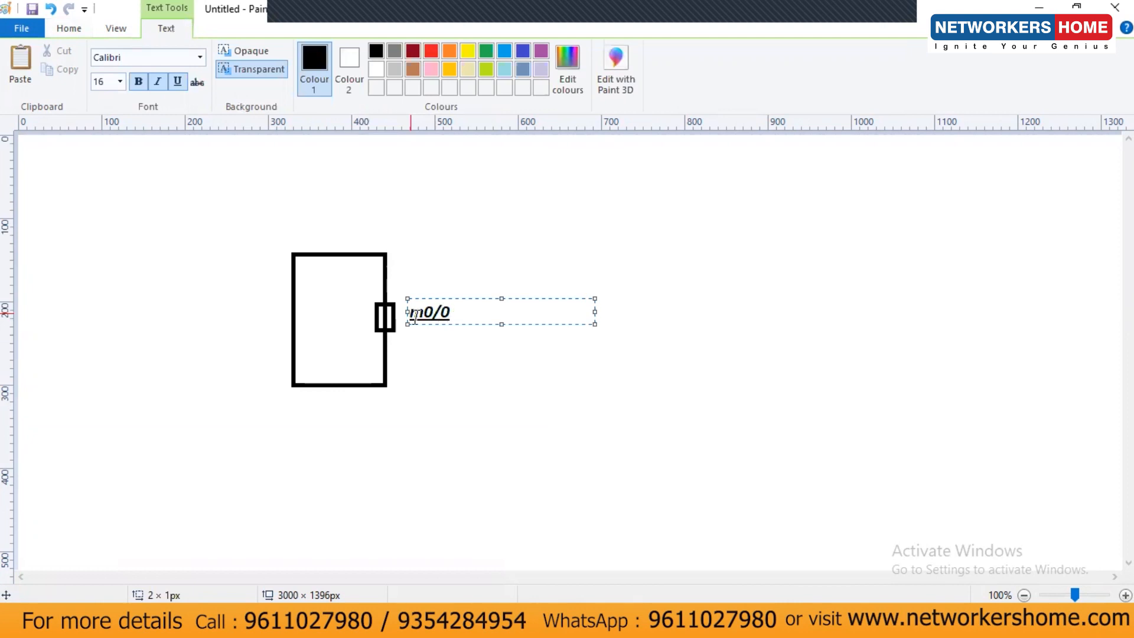
{"action": "left_click", "coordinate": [522, 300]}
Note 'DHCP is enabled - 192.168.0.93' beside the port, checking the address in the console.
{"action": "left_click", "coordinate": [522, 300]}
{"action": "type", "text": "DHC"}
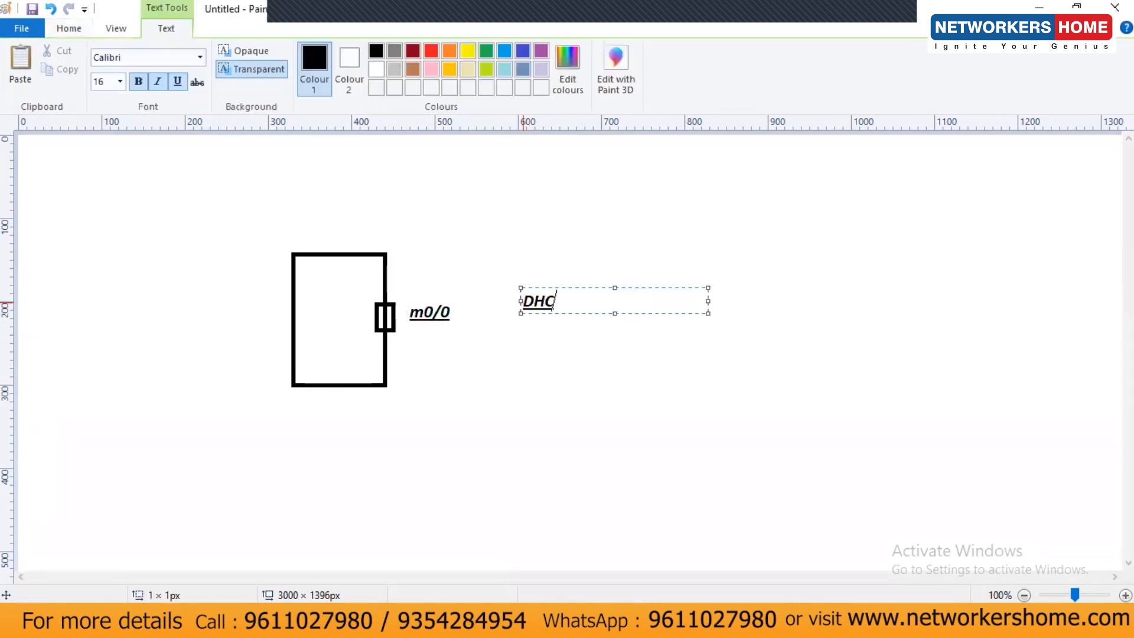
{"action": "type", "text": "P is enabled"}
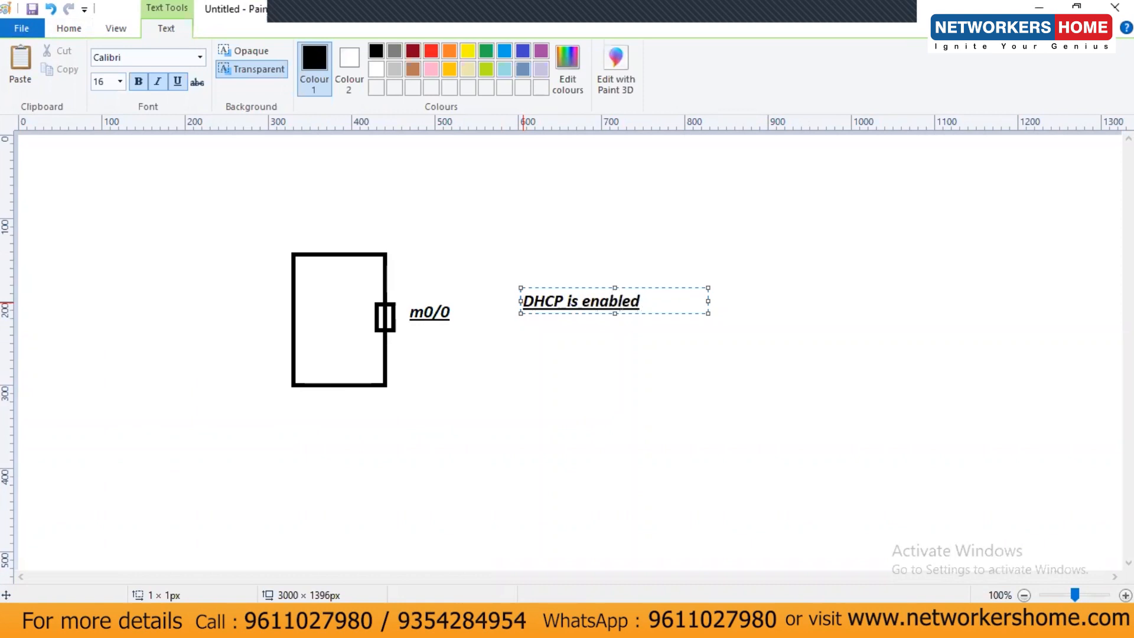
{"action": "type", "text": " -"}
{"action": "left_click_drag", "start_coordinate": [710, 302], "coordinate": [821, 284]}
{"action": "left_click", "coordinate": [671, 620]}
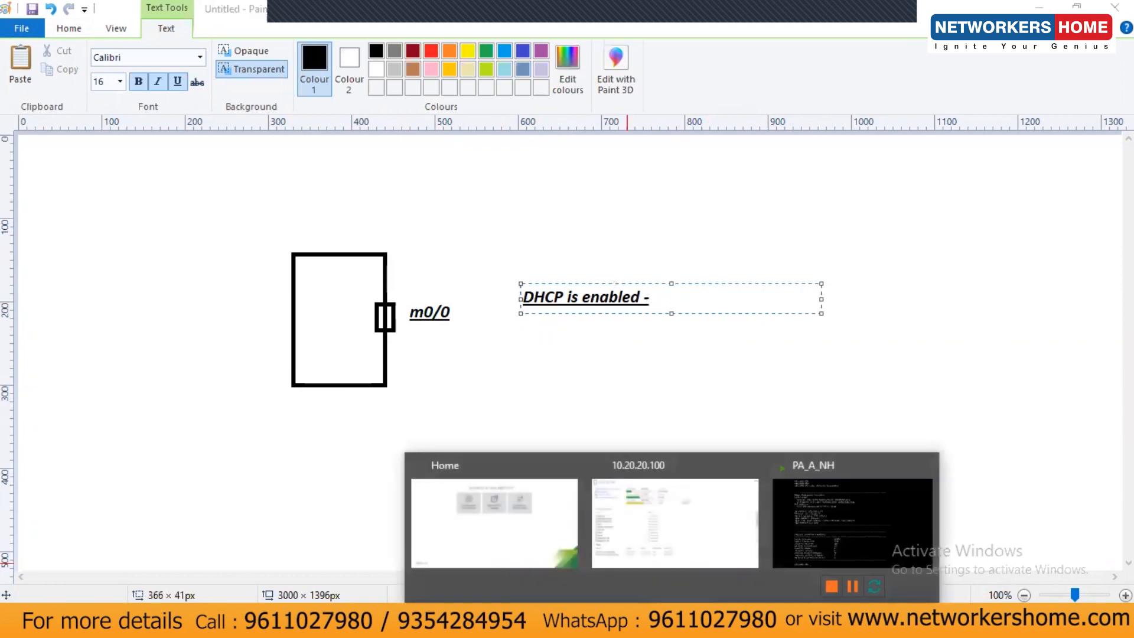
{"action": "left_click", "coordinate": [815, 517]}
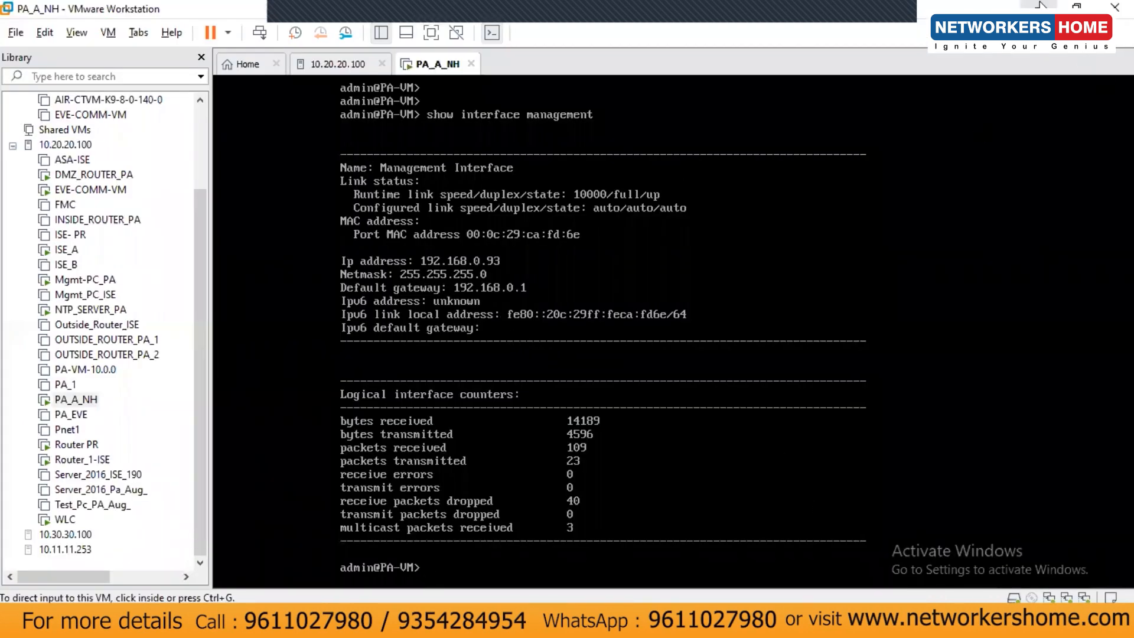
{"action": "left_click", "coordinate": [1040, 6]}
{"action": "type", "text": "192.168.0."}
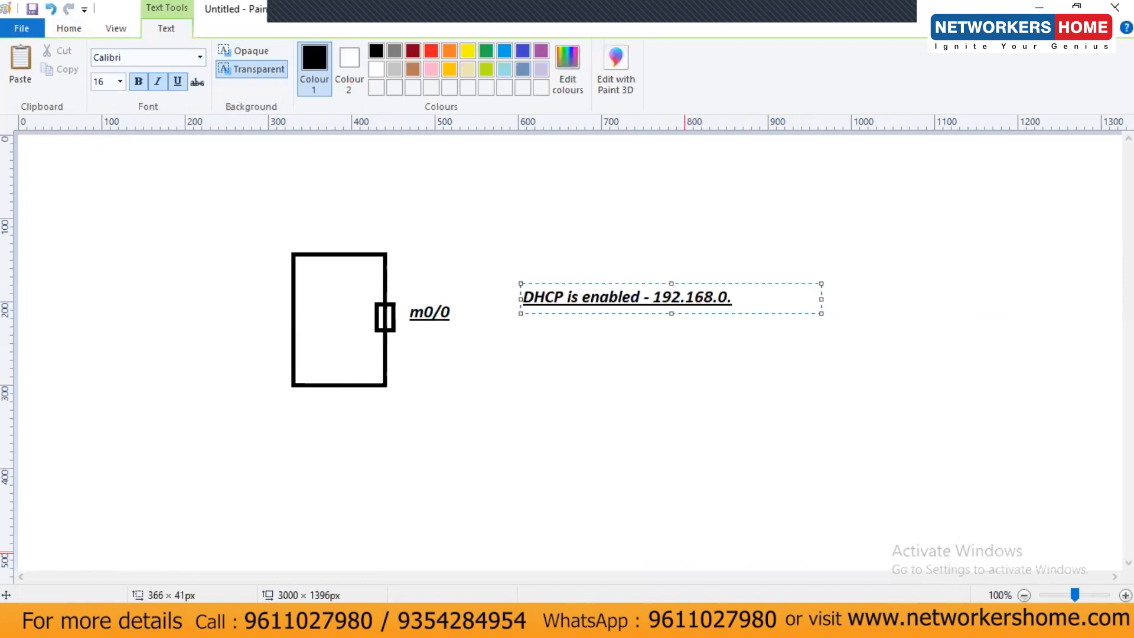
{"action": "mouse_move", "coordinate": [773, 623]}
{"action": "left_click", "coordinate": [815, 518]}
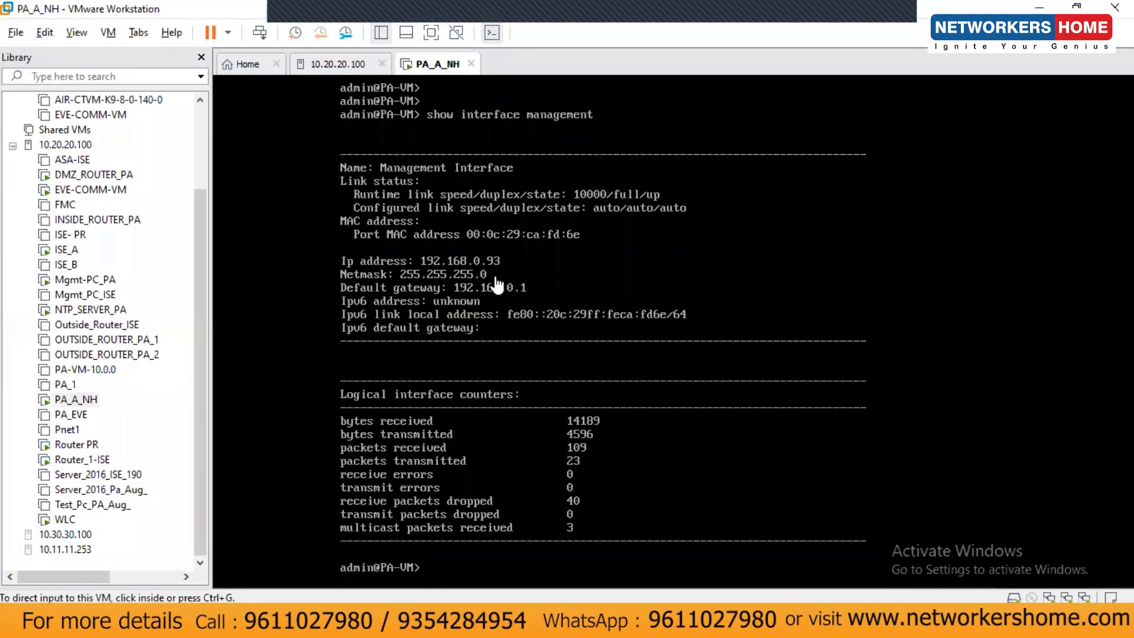
{"action": "left_click", "coordinate": [1041, 6]}
{"action": "type", "text": "93"}
Add 'netmask - 255.255.255.0', a divider line and 'Static ip -' below the note, then minimize Paint.
{"action": "key", "text": "Return"}
{"action": "type", "text": "netmask - 255.255.255.0"}
{"action": "key", "text": "Return"}
{"action": "key", "text": "Return"}
{"action": "type", "text": "=================="}
{"action": "key", "text": "Return"}
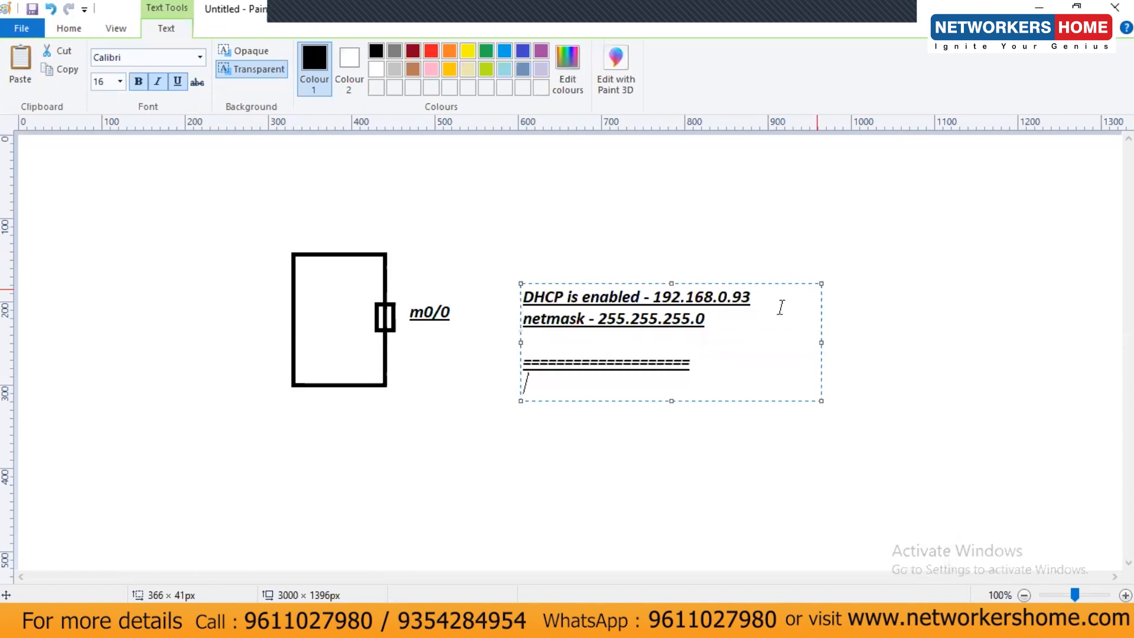
{"action": "key", "text": "Return"}
{"action": "type", "text": "Stat"}
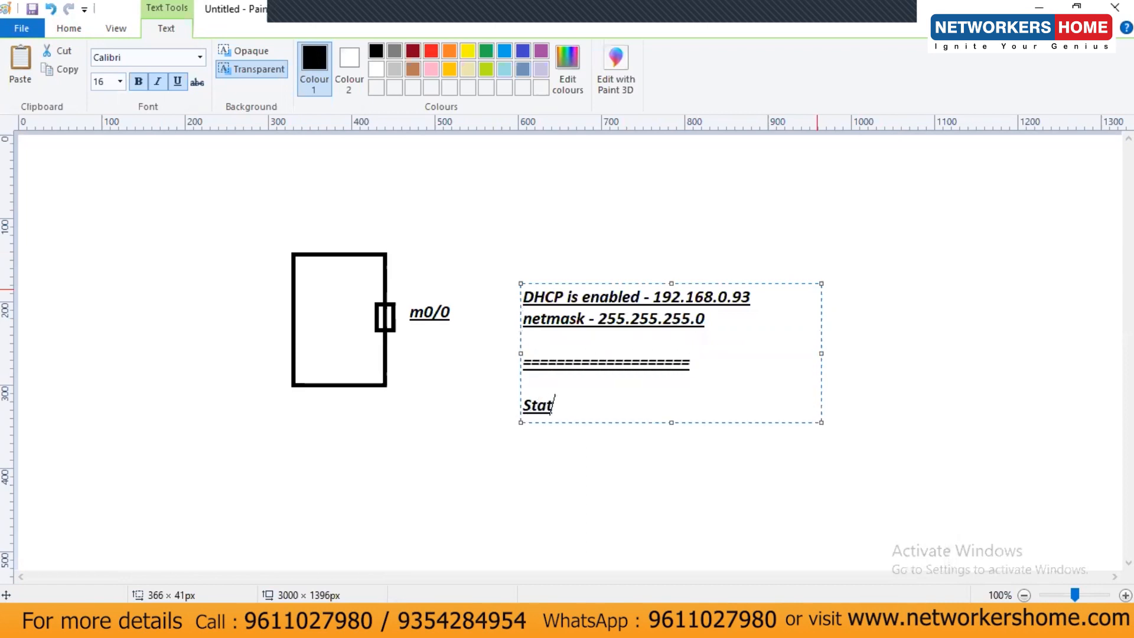
{"action": "type", "text": "ic ip -"}
{"action": "left_click", "coordinate": [613, 262]}
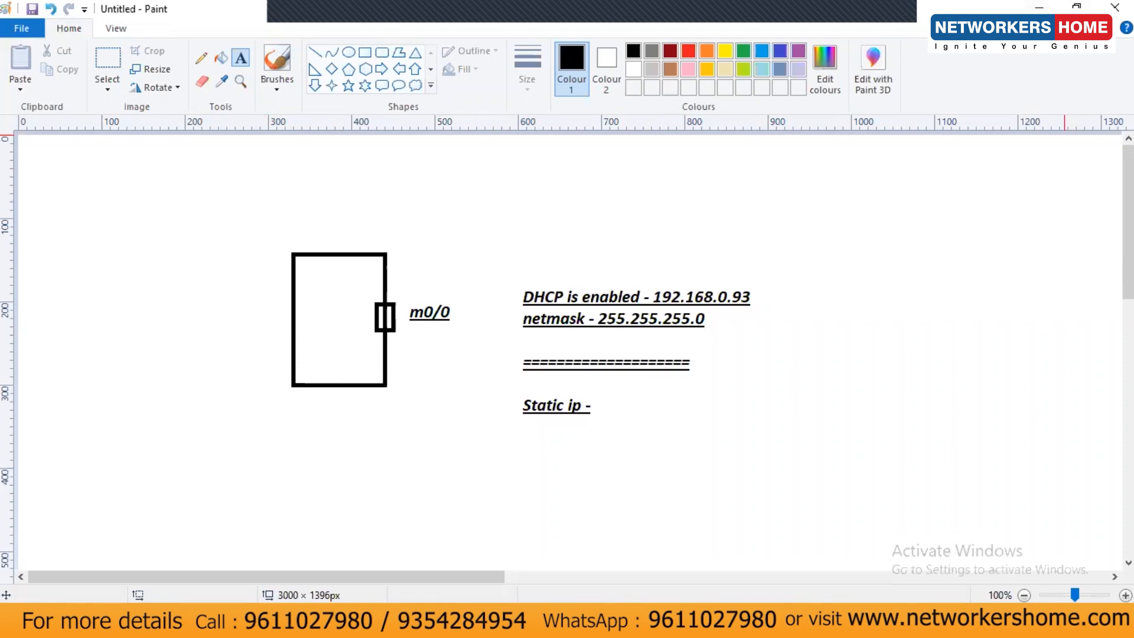
{"action": "left_click", "coordinate": [1039, 6]}
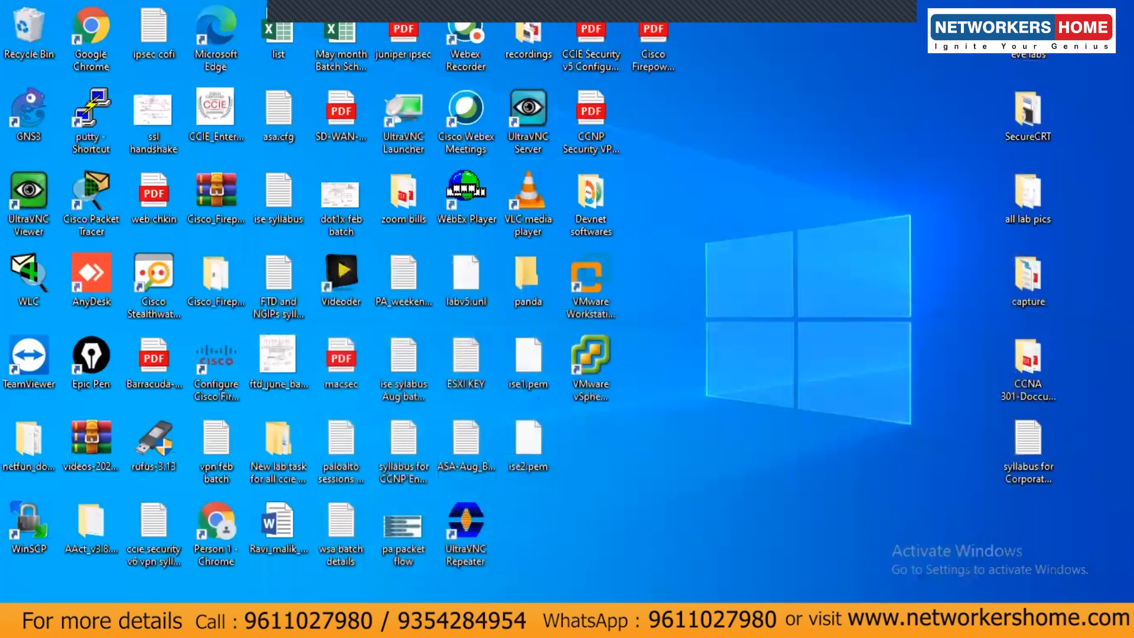
Enter configuration mode on the PA_A_NH console with 'configure'.
{"action": "left_click", "coordinate": [828, 477]}
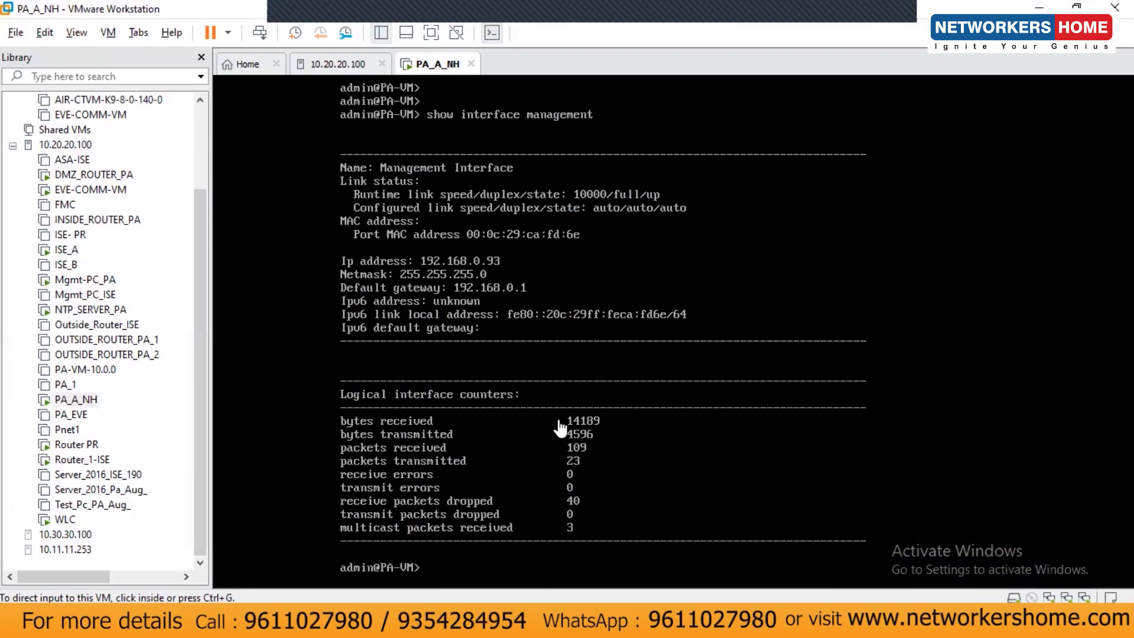
{"action": "left_click", "coordinate": [495, 455]}
{"action": "key", "text": "Return"}
{"action": "key", "text": "Return"}
{"action": "key", "text": "Return"}
{"action": "key", "text": "Return"}
{"action": "key", "text": "Return"}
{"action": "key", "text": "Return"}
{"action": "key", "text": "Return"}
{"action": "key", "text": "Return"}
{"action": "key", "text": "Return"}
{"action": "key", "text": "Return"}
{"action": "key", "text": "Return"}
{"action": "key", "text": "Return"}
{"action": "key", "text": "Return"}
{"action": "key", "text": "Return"}
{"action": "key", "text": "Return"}
{"action": "key", "text": "Return"}
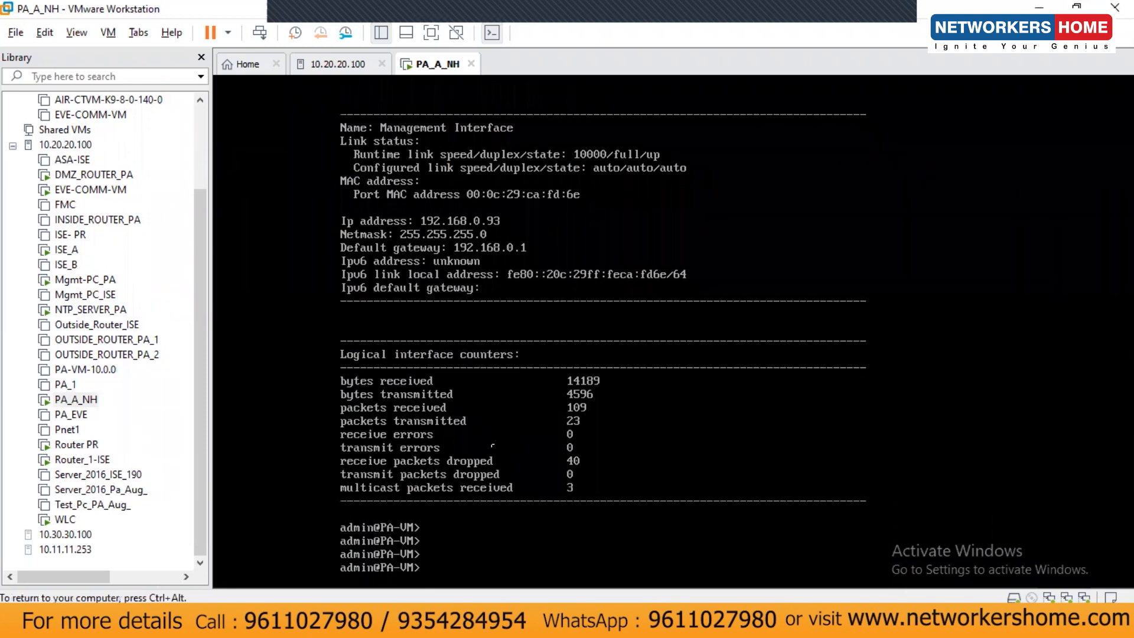
{"action": "key", "text": "Return"}
{"action": "key", "text": "Return"}
{"action": "key", "text": "Return"}
{"action": "key", "text": "Return"}
{"action": "key", "text": "Return"}
{"action": "key", "text": "Return"}
{"action": "key", "text": "Return"}
{"action": "key", "text": "Return"}
{"action": "key", "text": "Return"}
{"action": "key", "text": "Return"}
{"action": "key", "text": "Return"}
{"action": "key", "text": "Return"}
{"action": "key", "text": "Return"}
{"action": "key", "text": "Return"}
{"action": "key", "text": "Return"}
{"action": "key", "text": "Return"}
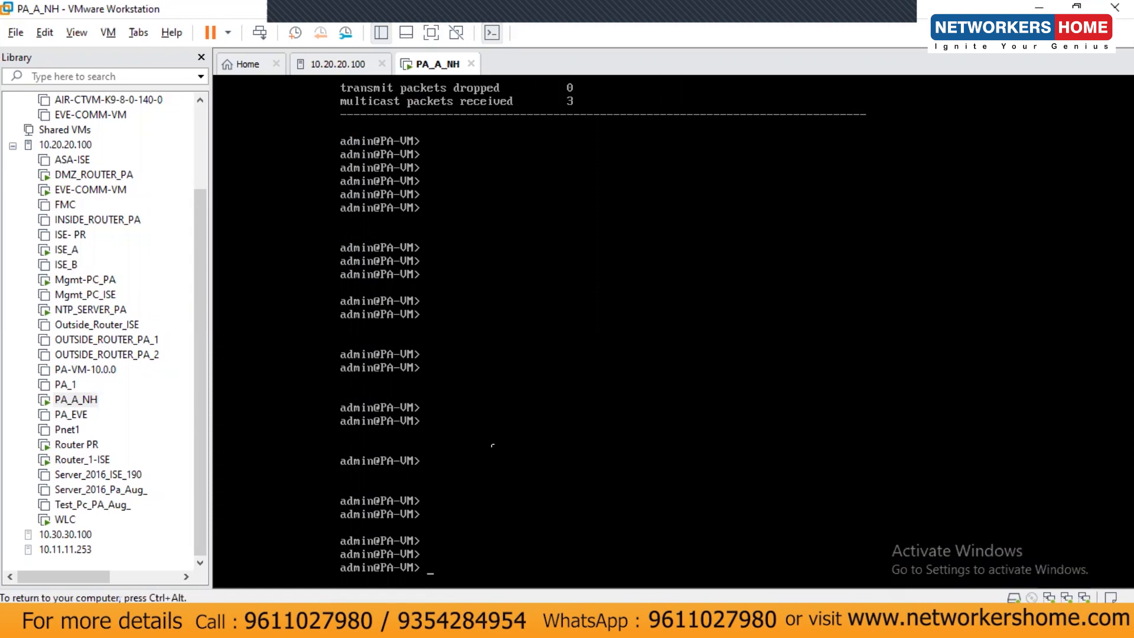
{"action": "type", "text": "configure"}
{"action": "key", "text": "Return"}
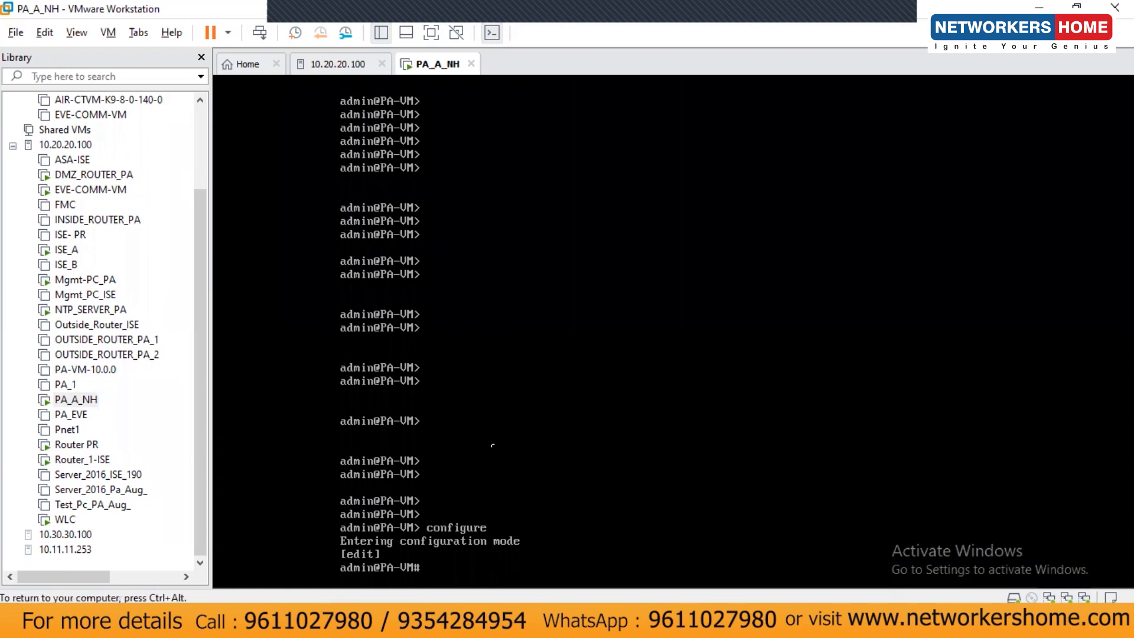
{"action": "key", "text": "Return"}
{"action": "key", "text": "Return"}
{"action": "key", "text": "Return"}
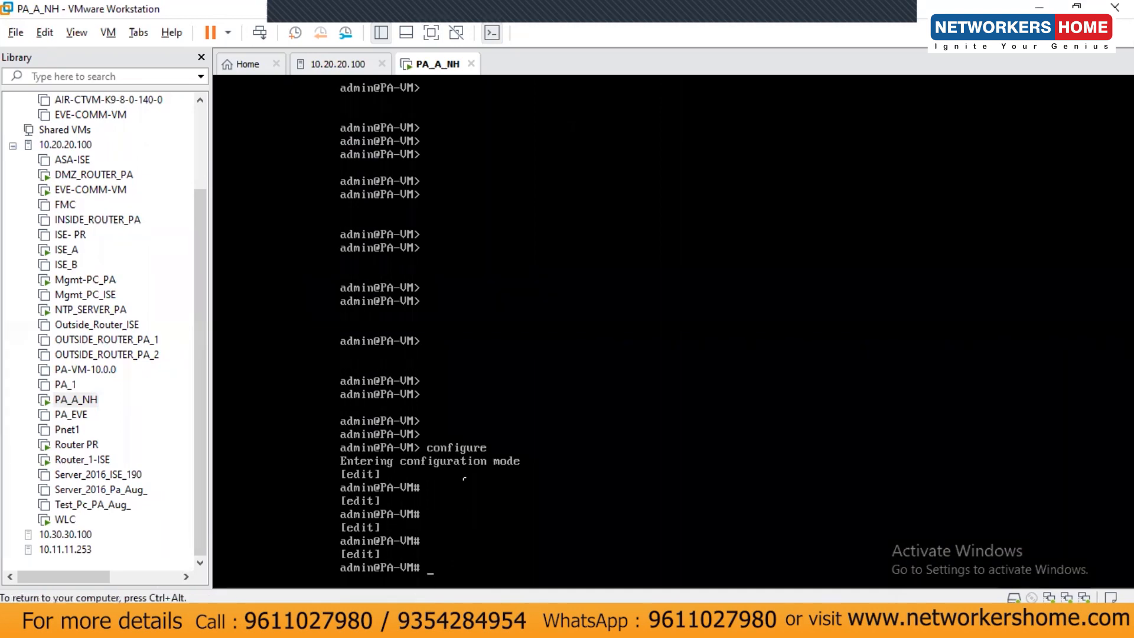
{"action": "key", "text": "Return"}
{"action": "key", "text": "Return"}
Run 'delete deviceconfig system type dhcp-client' and commit the change.
{"action": "type", "text": "delete"}
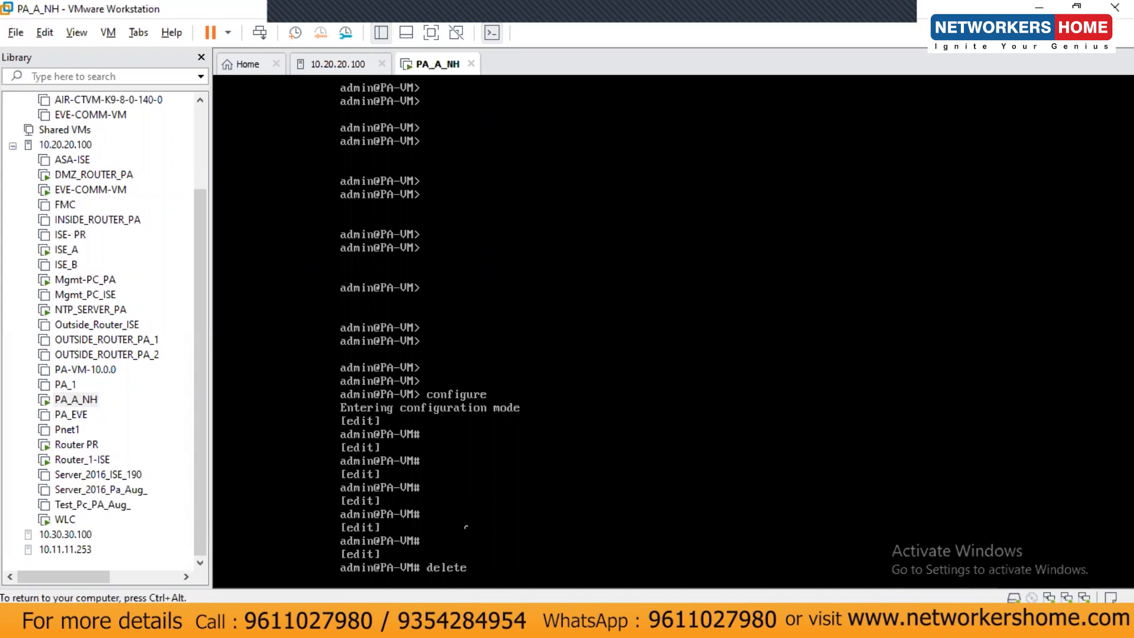
{"action": "type", "text": " device"}
{"action": "type", "text": "-object"}
{"action": "key", "text": "BackSpace"}
{"action": "key", "text": "BackSpace"}
{"action": "key", "text": "BackSpace"}
{"action": "key", "text": "BackSpace"}
{"action": "key", "text": "BackSpace"}
{"action": "key", "text": "BackSpace"}
{"action": "type", "text": "onfig system type dhcp-client"}
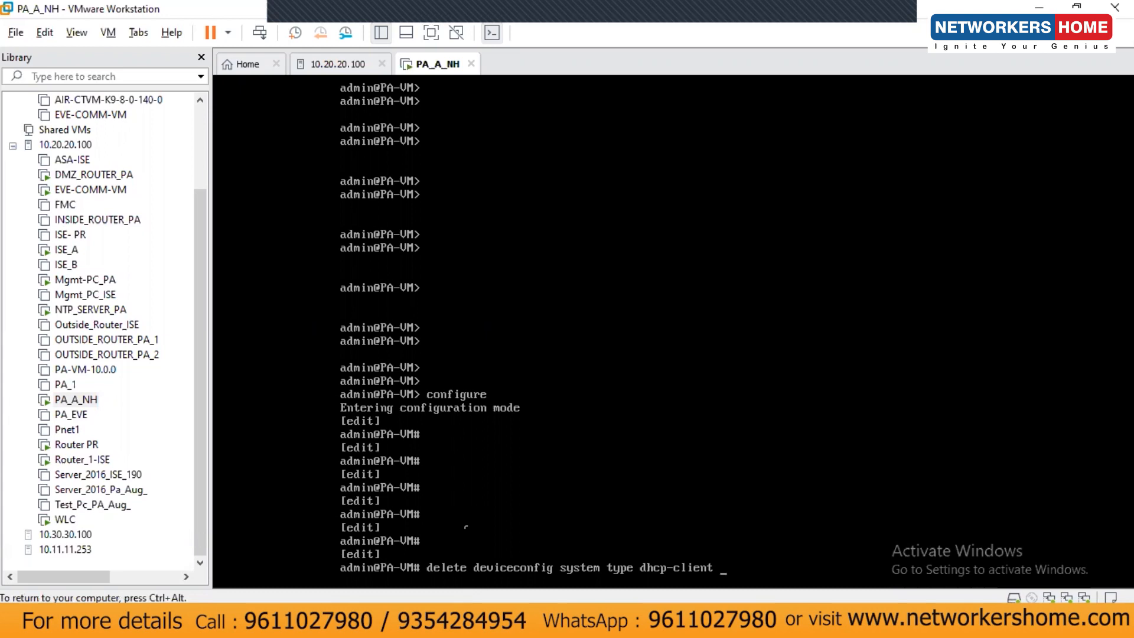
{"action": "key", "text": "Return"}
{"action": "type", "text": "commit"}
{"action": "key", "text": "Return"}
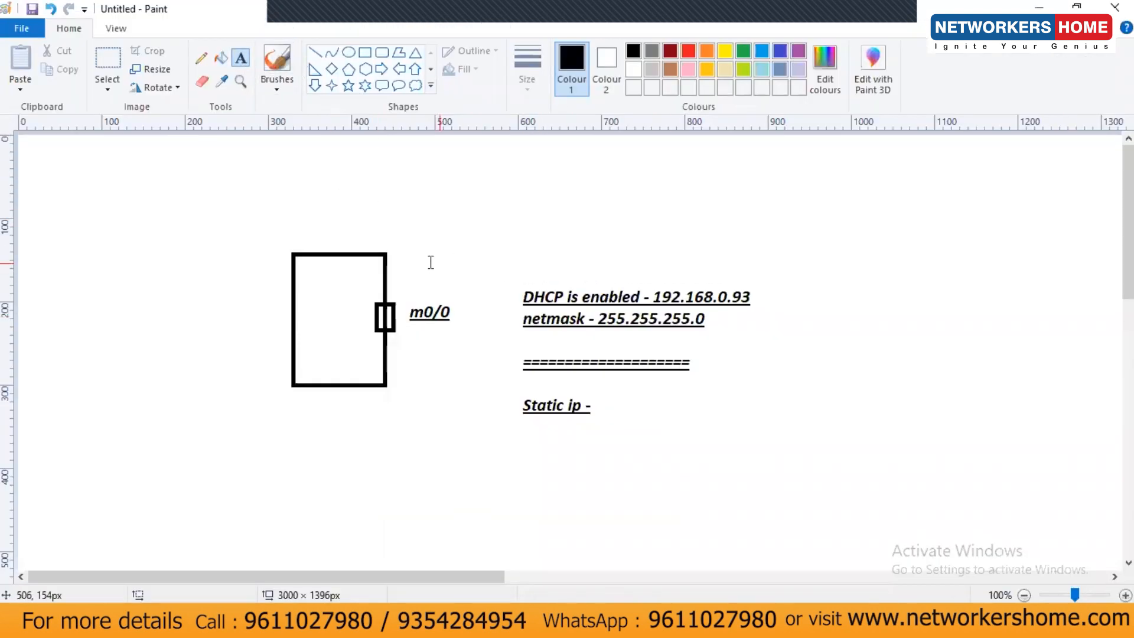
Write 10.20.20.59/24 above the m0/0 label and PA above the firewall box.
{"action": "left_click", "coordinate": [404, 248]}
{"action": "type", "text": "10.20.2"}
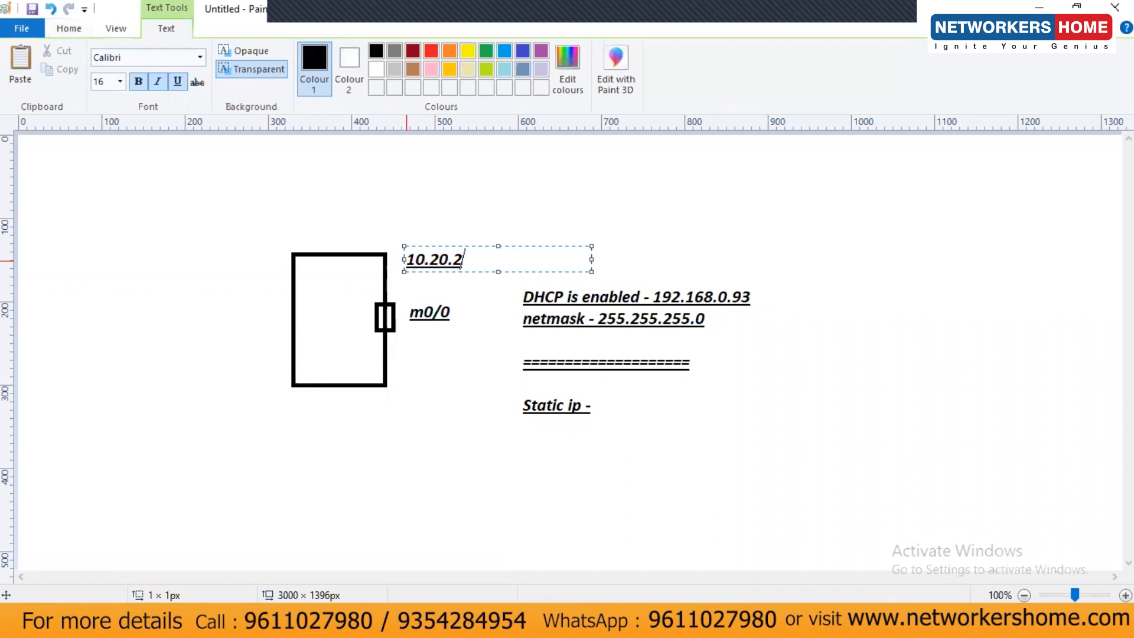
{"action": "type", "text": "0.59/24"}
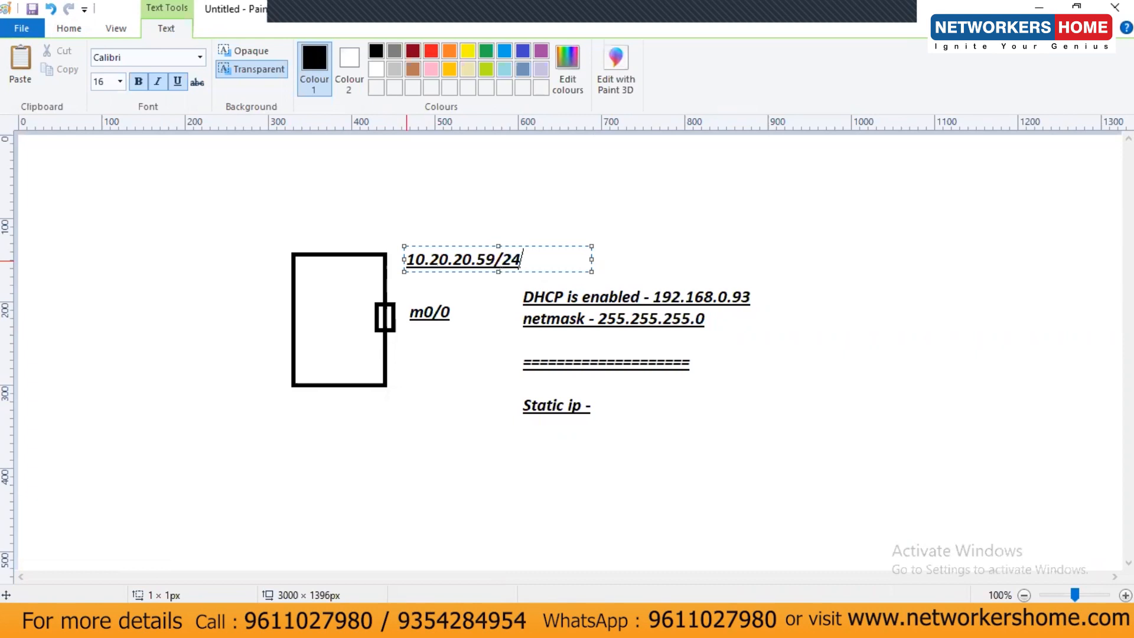
{"action": "left_click", "coordinate": [329, 286]}
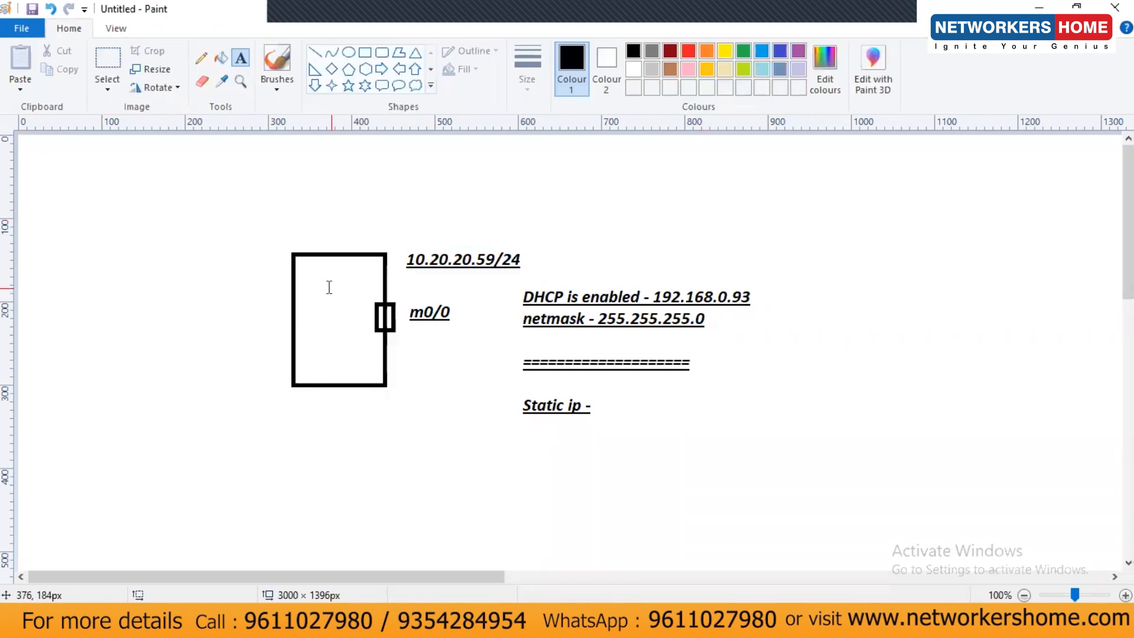
{"action": "left_click", "coordinate": [325, 231]}
{"action": "type", "text": "P"}
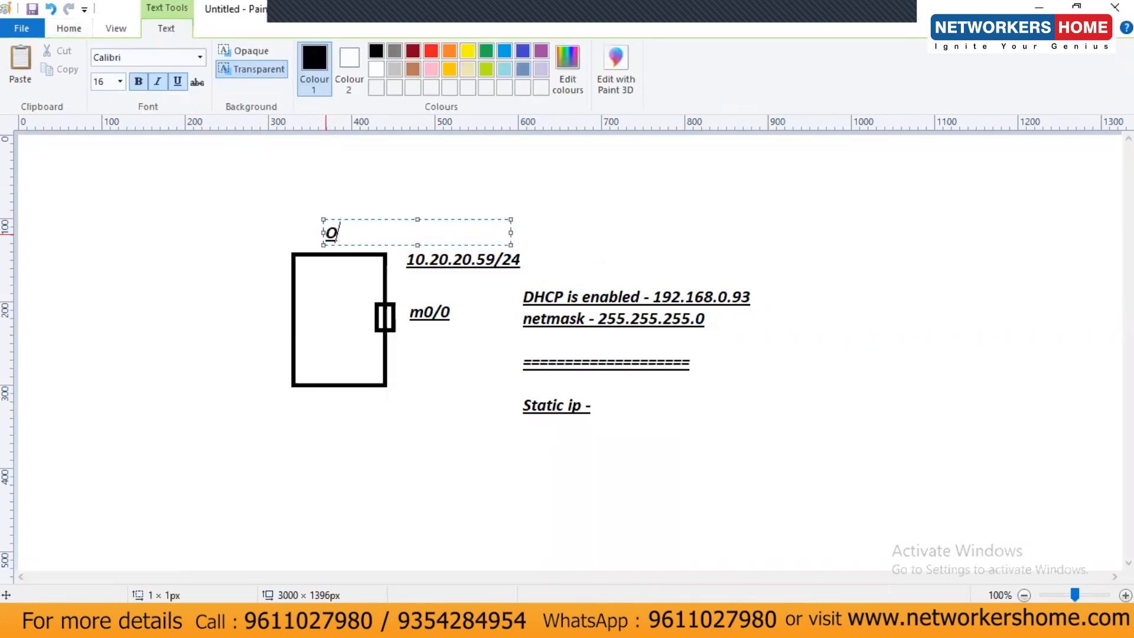
{"action": "type", "text": "A"}
{"action": "left_click", "coordinate": [774, 230]}
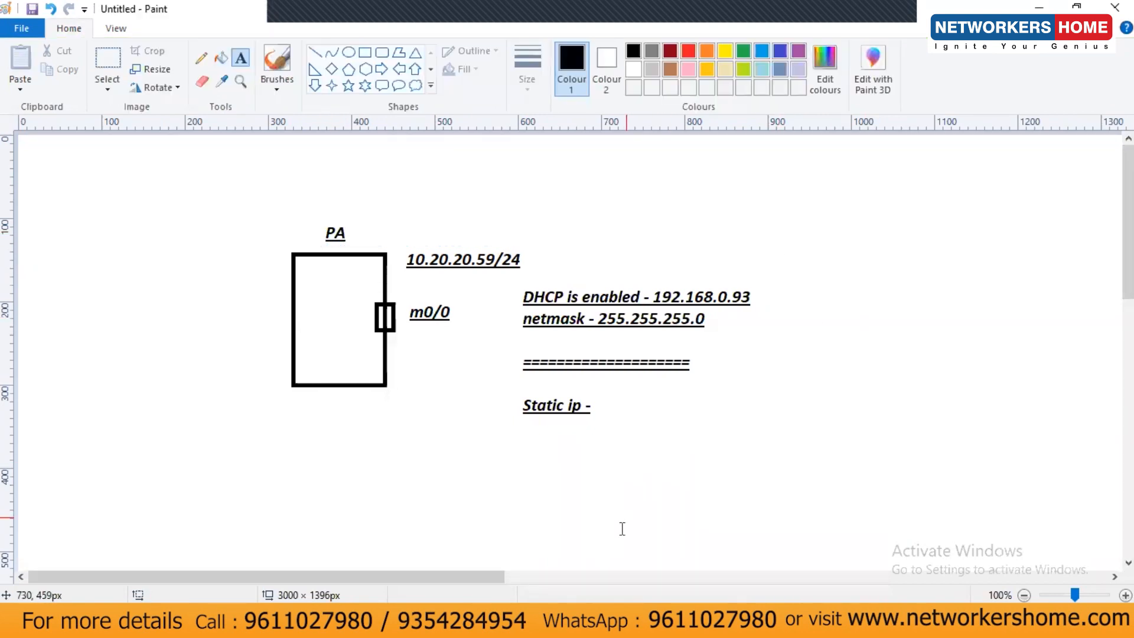
{"action": "left_click", "coordinate": [798, 533]}
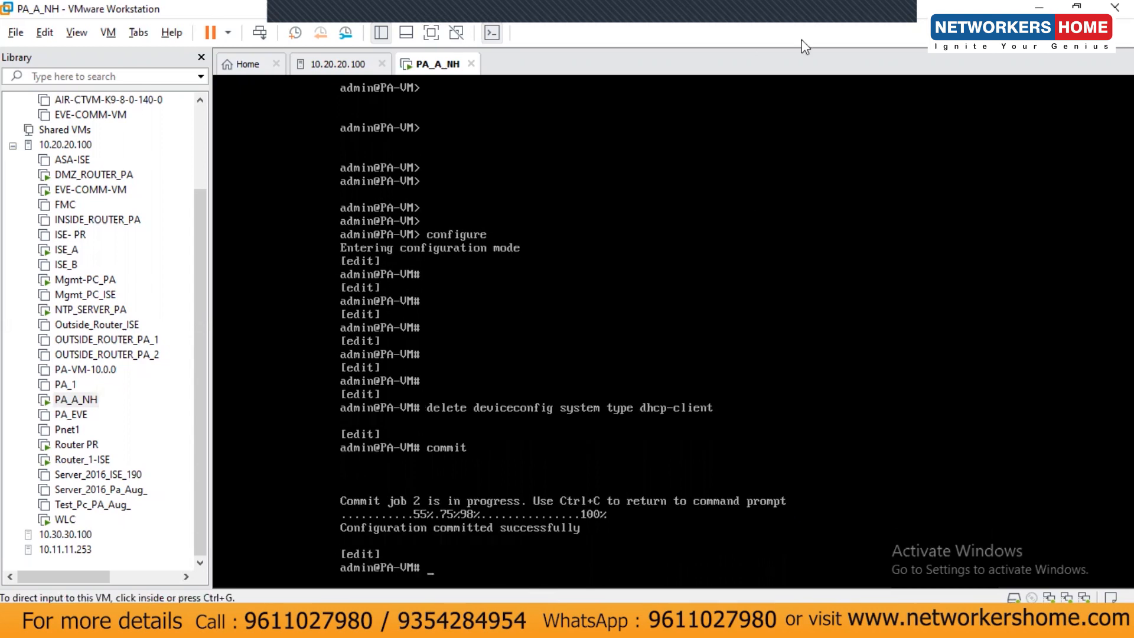
Set management IP 10.20.20.59, netmask 255.255.255.0, gateway 10.20.20.15 and primary DNS 10.20.20.190.
{"action": "left_click", "coordinate": [563, 441]}
{"action": "key", "text": "Return"}
{"action": "key", "text": "Return"}
{"action": "key", "text": "Return"}
{"action": "key", "text": "Return"}
{"action": "key", "text": "Return"}
{"action": "type", "text": "set "}
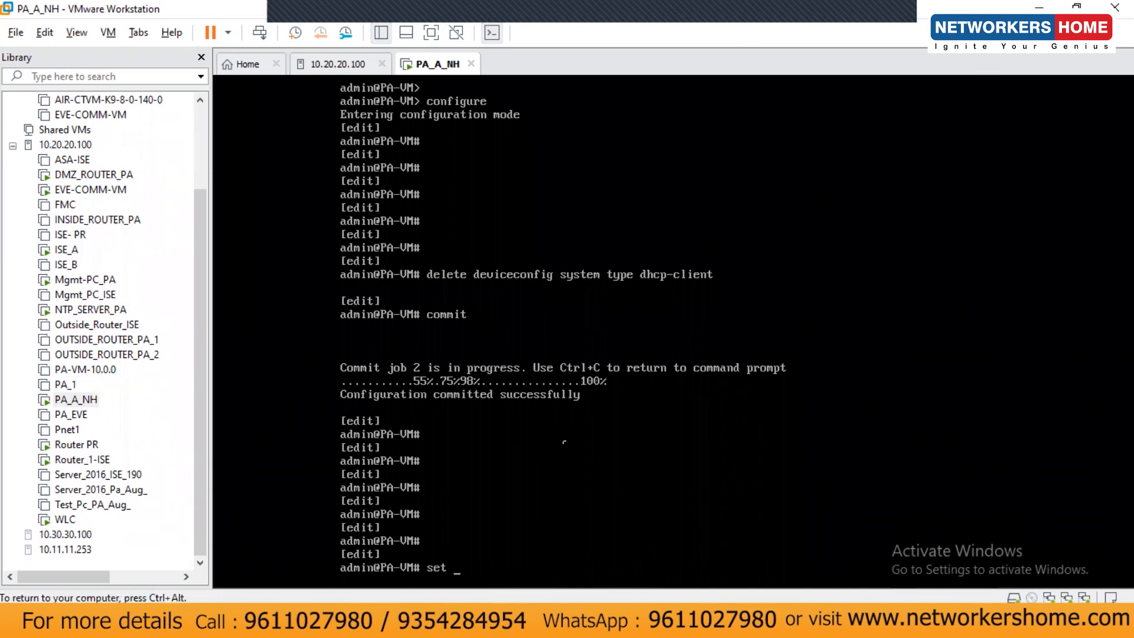
{"action": "type", "text": "deviceconfig system"}
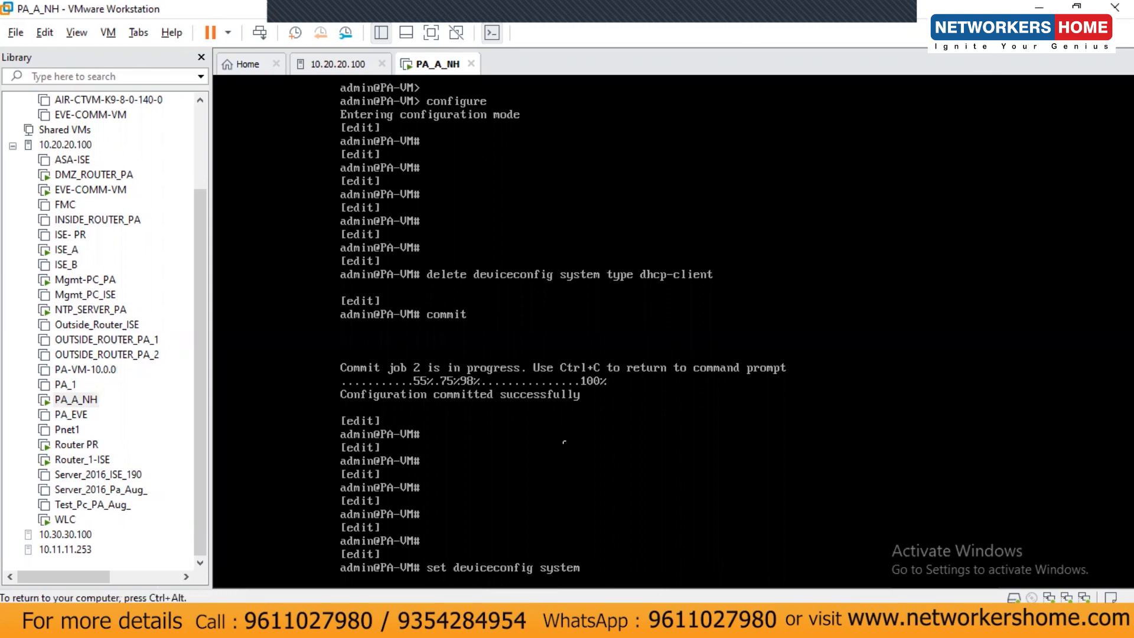
{"action": "type", "text": " ip"}
{"action": "key", "text": "Tab"}
{"action": "type", "text": "-ad"}
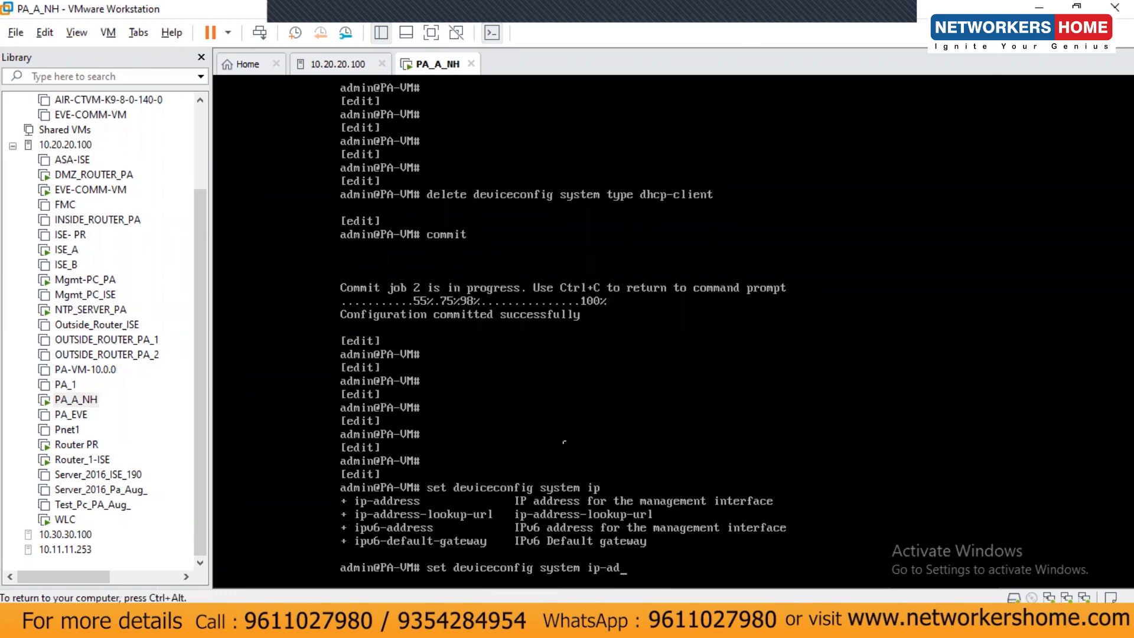
{"action": "type", "text": "dress 10.20.20."}
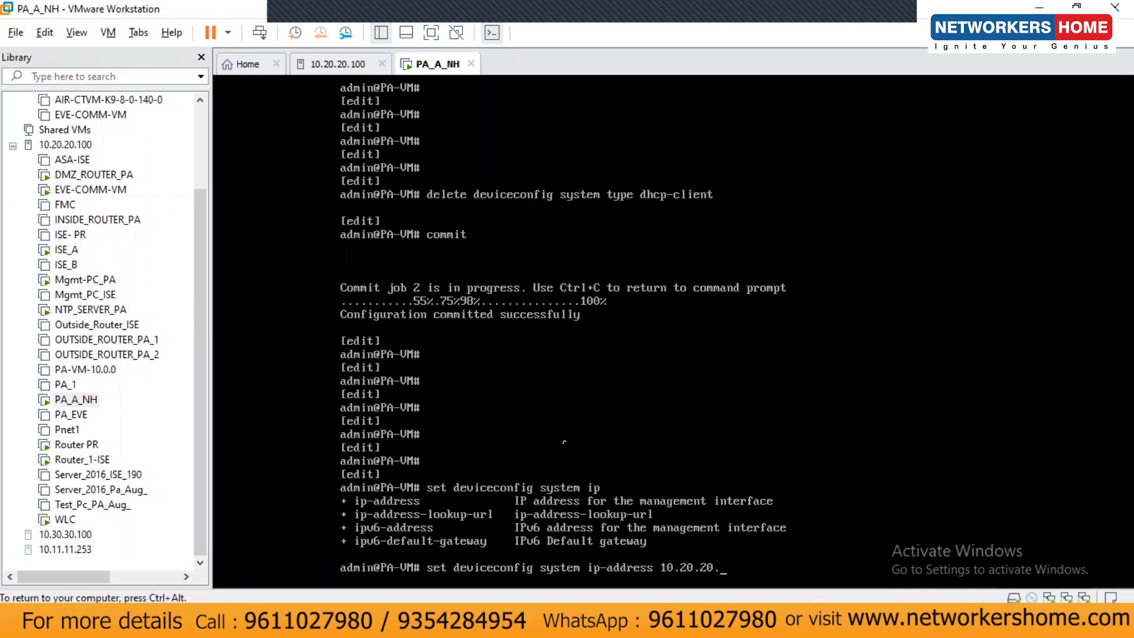
{"action": "type", "text": "59"}
{"action": "type", "text": " netmask"}
{"action": "type", "text": " 10.20."}
{"action": "key", "text": "BackSpace"}
{"action": "key", "text": "BackSpace"}
{"action": "key", "text": "BackSpace"}
{"action": "key", "text": "BackSpace"}
{"action": "key", "text": "BackSpace"}
{"action": "key", "text": "BackSpace"}
{"action": "type", "text": "255.255.255.0"}
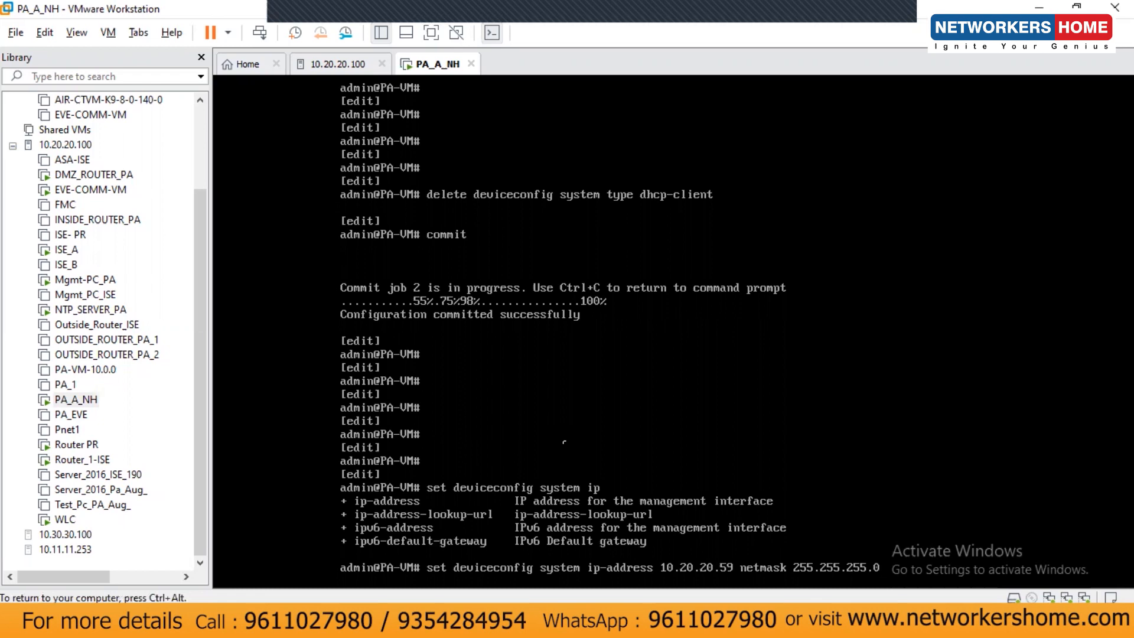
{"action": "type", "text": " default-gateway 10.20.20."}
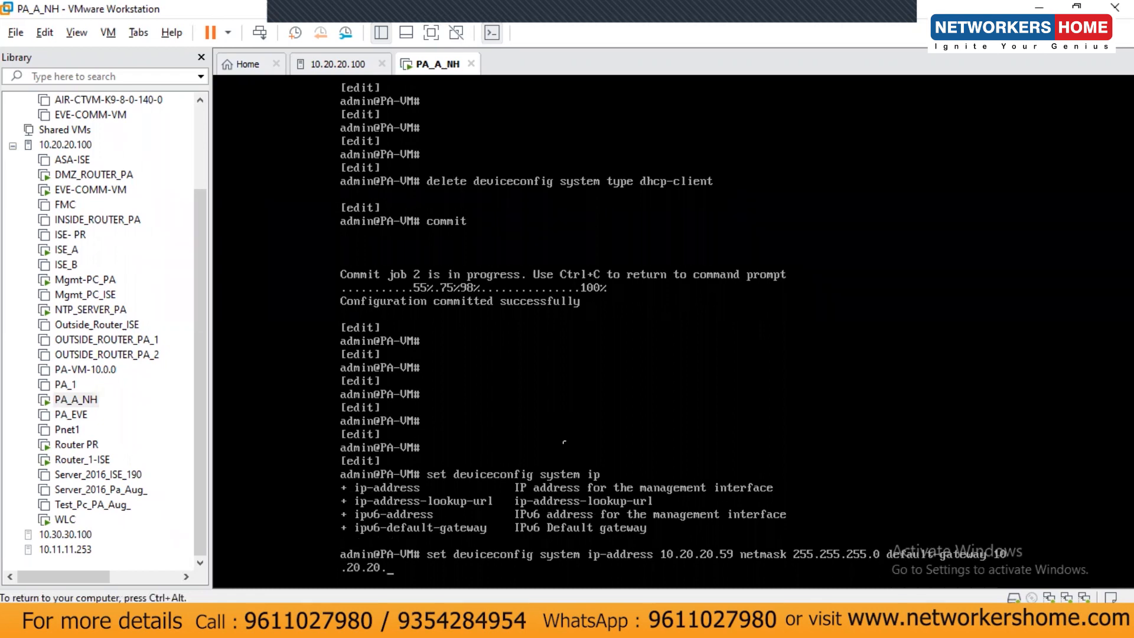
{"action": "type", "text": "15 dns-setting servers"}
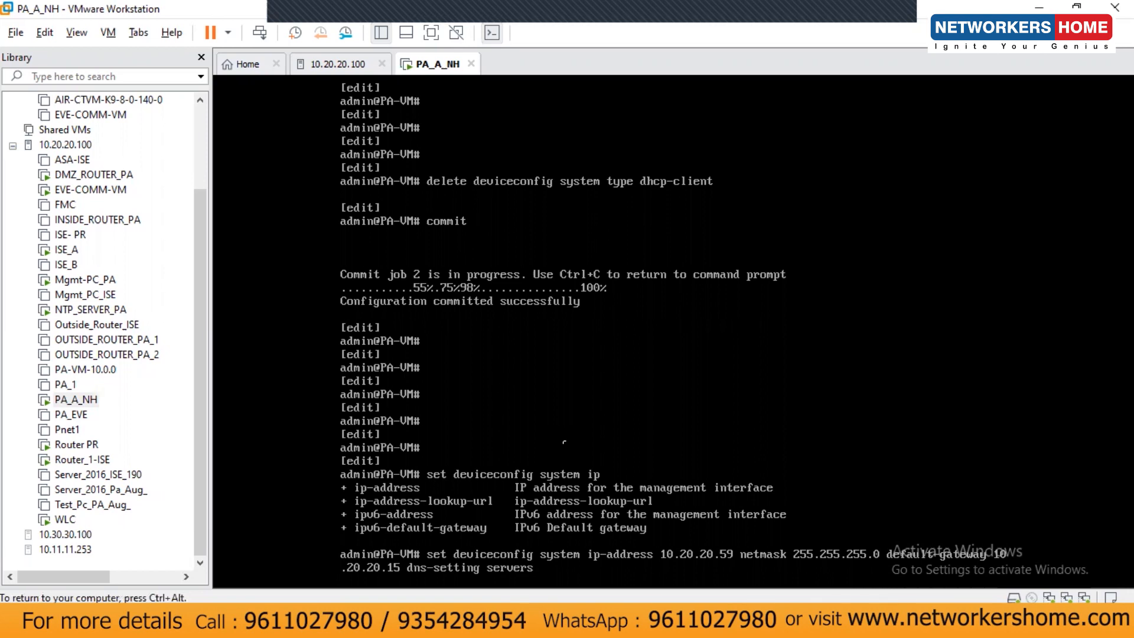
{"action": "type", "text": " primary 10.20.20.190"}
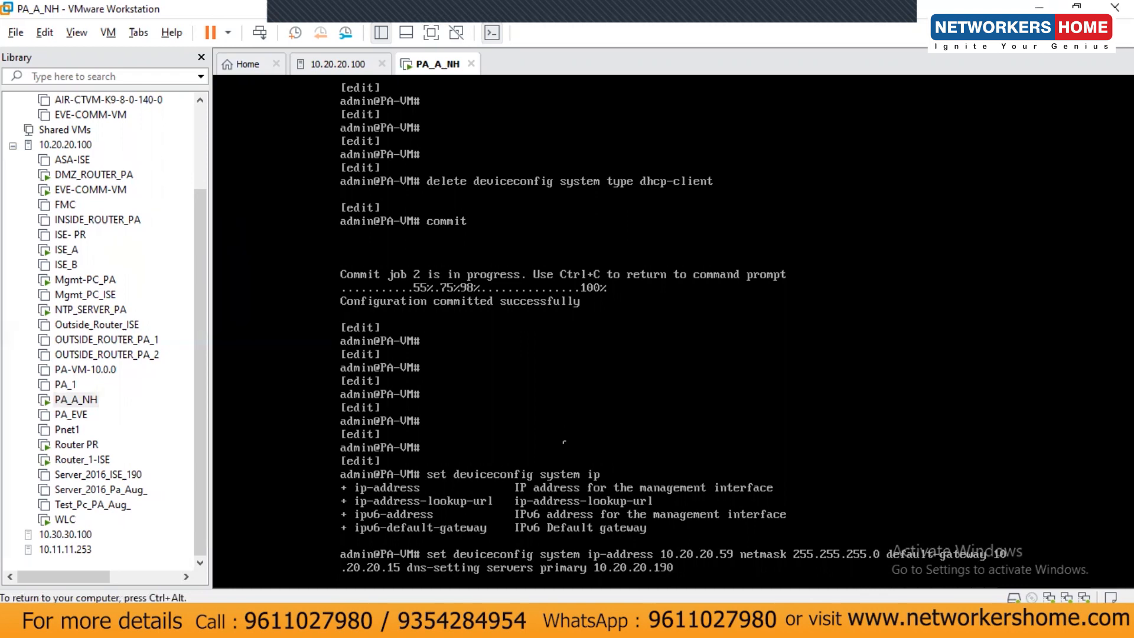
{"action": "key", "text": "Return"}
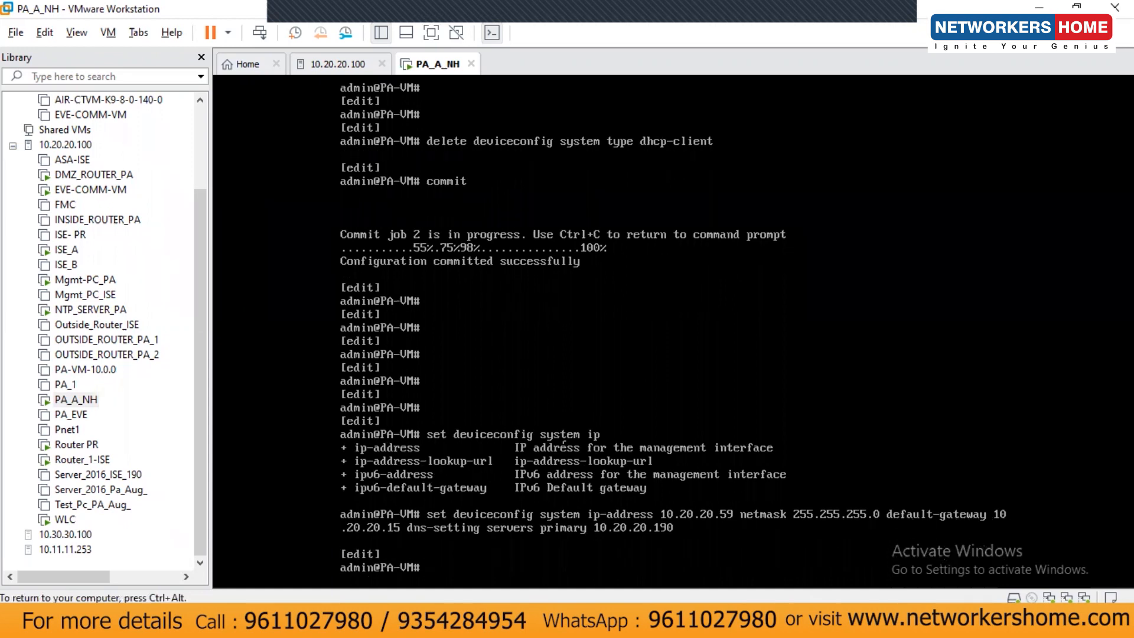
{"action": "key", "text": "Return"}
{"action": "key", "text": "Return"}
{"action": "type", "text": "commit"}
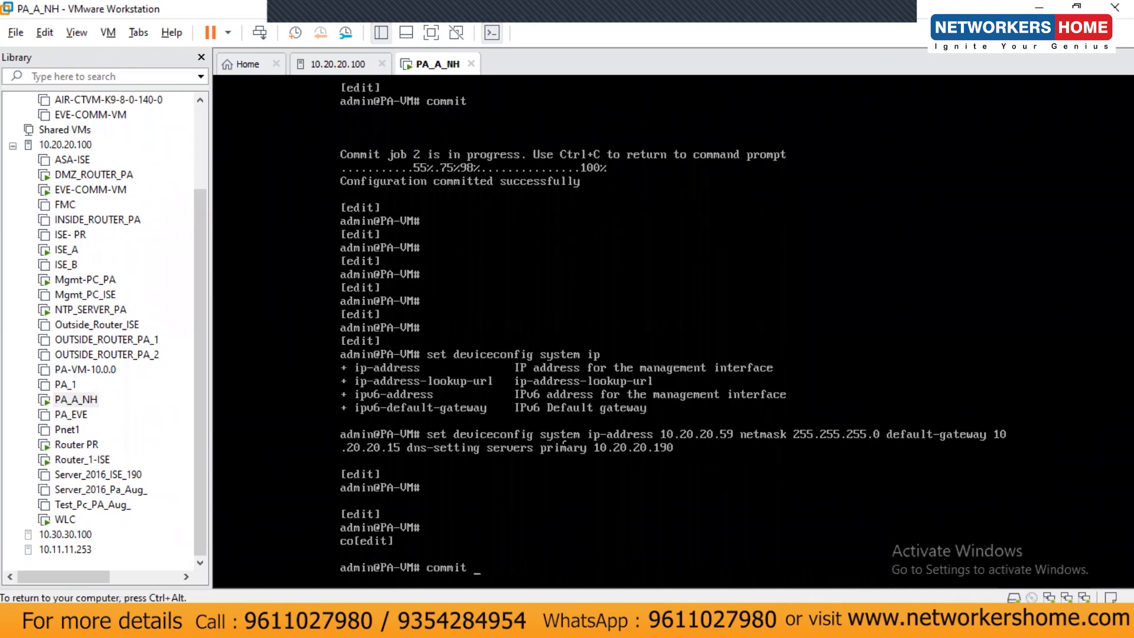
Run commit and wait for job 3 to report 'Configuration committed successfully'.
{"action": "key", "text": "Return"}
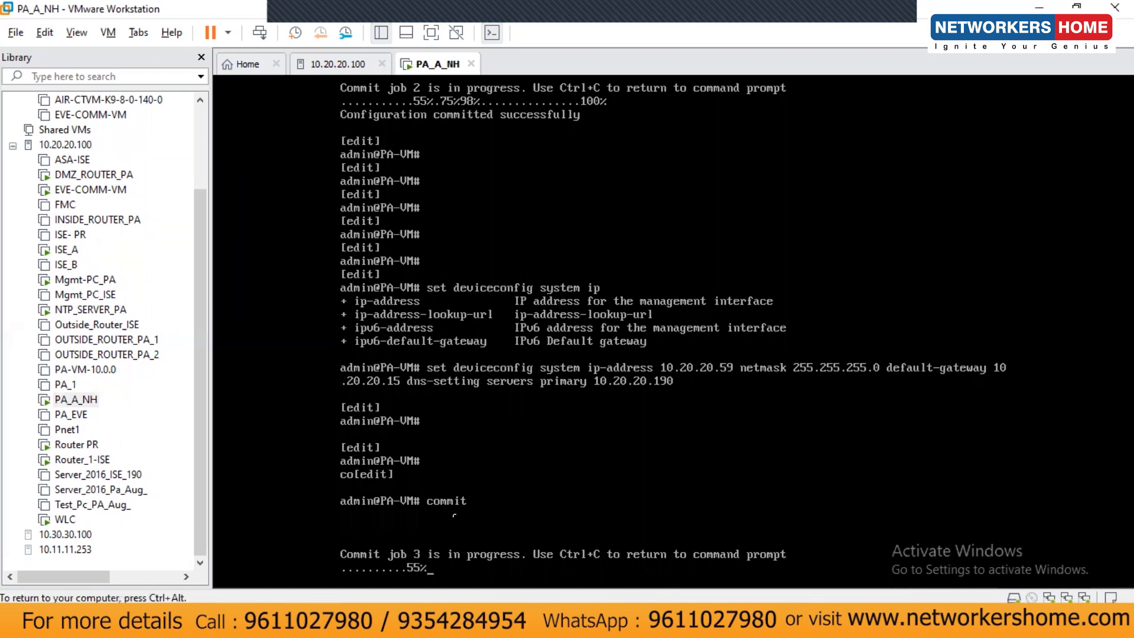
{"action": "key", "text": "ctrl+alt"}
{"action": "left_click", "coordinate": [526, 354]}
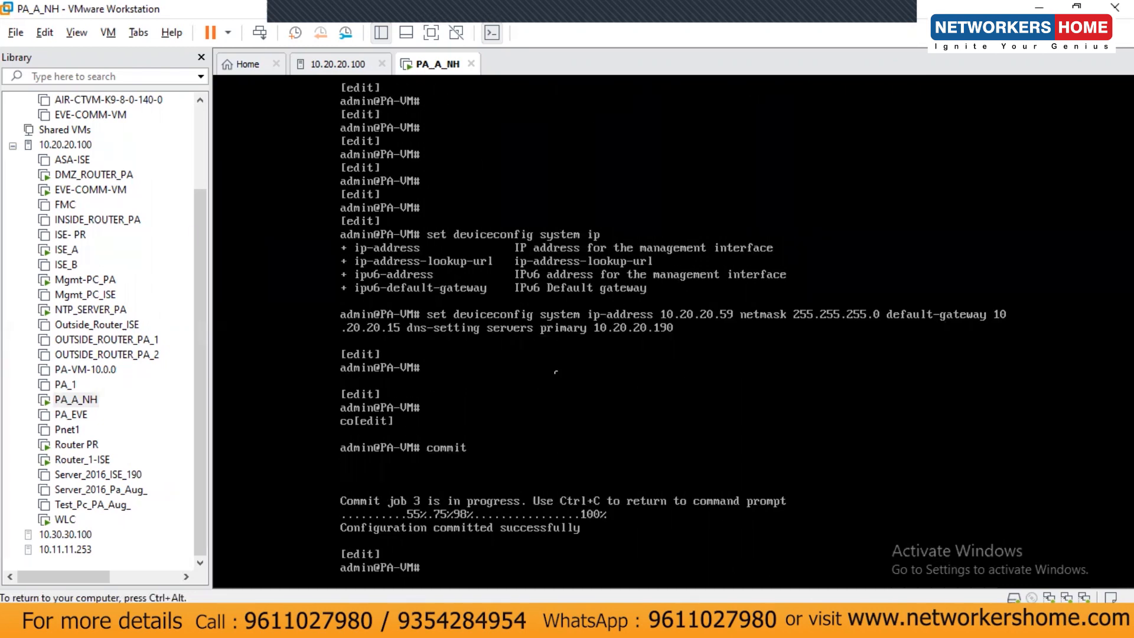
{"action": "key", "text": "Return"}
{"action": "key", "text": "Return"}
{"action": "key", "text": "Return"}
{"action": "key", "text": "Return"}
{"action": "key", "text": "Return"}
{"action": "key", "text": "Return"}
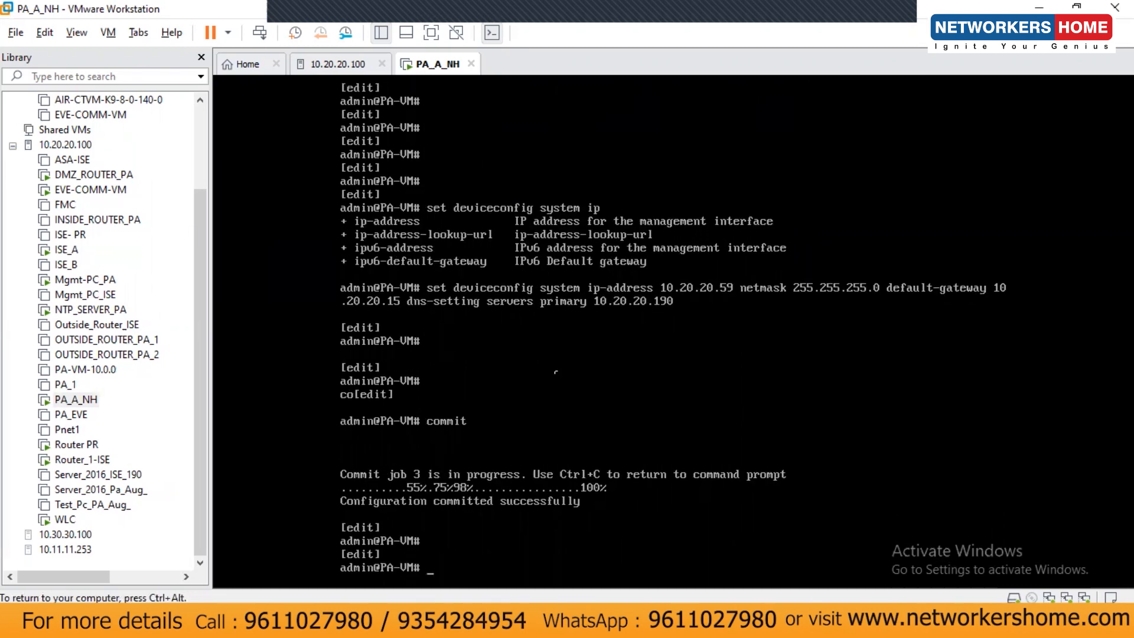
Exit configuration mode and confirm management IP 10.20.20.59 and gateway 10.20.20.15 with show interface management, then open a new Chrome tab.
{"action": "type", "text": "exit"}
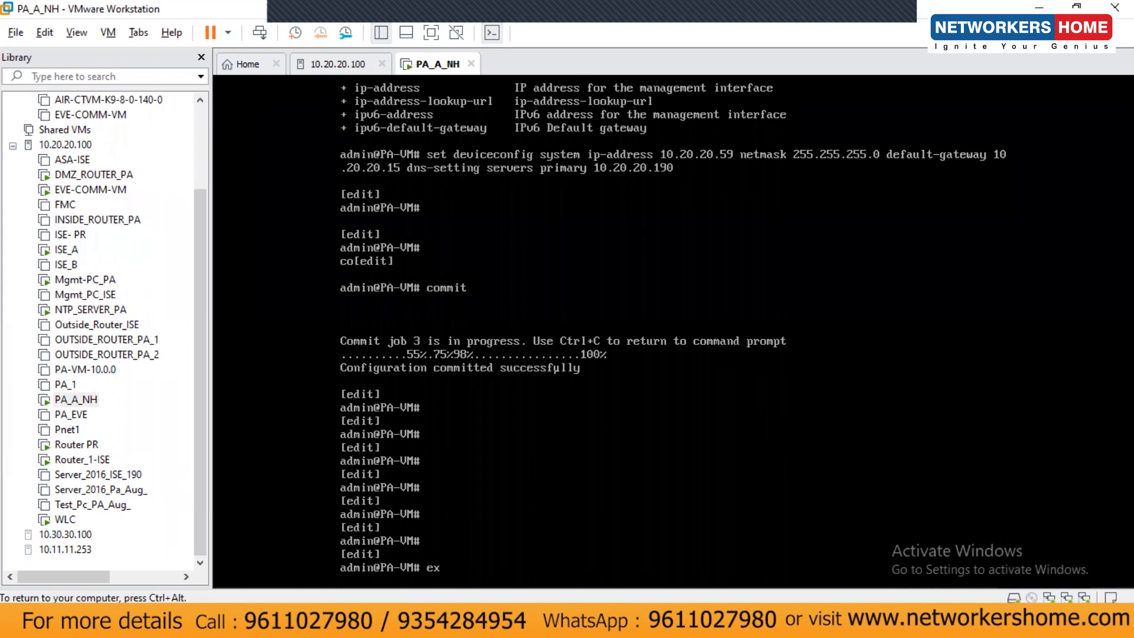
{"action": "key", "text": "Return"}
{"action": "key", "text": "Return"}
{"action": "key", "text": "Return"}
{"action": "key", "text": "Return"}
{"action": "key", "text": "Return"}
{"action": "key", "text": "Return"}
{"action": "key", "text": "Return"}
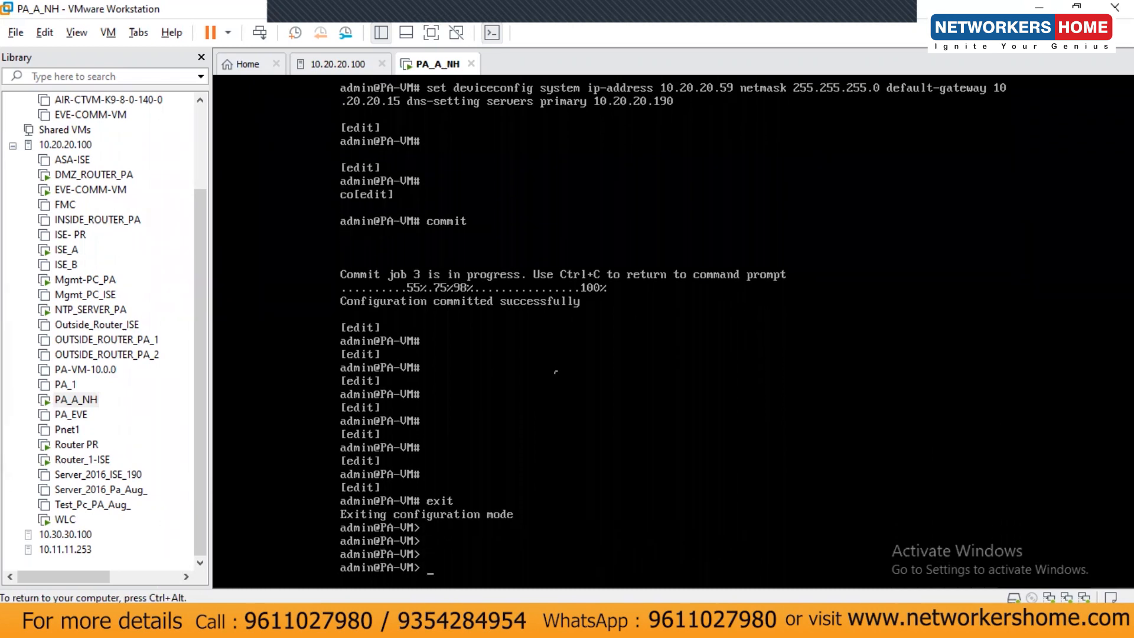
{"action": "type", "text": "show interface sum"}
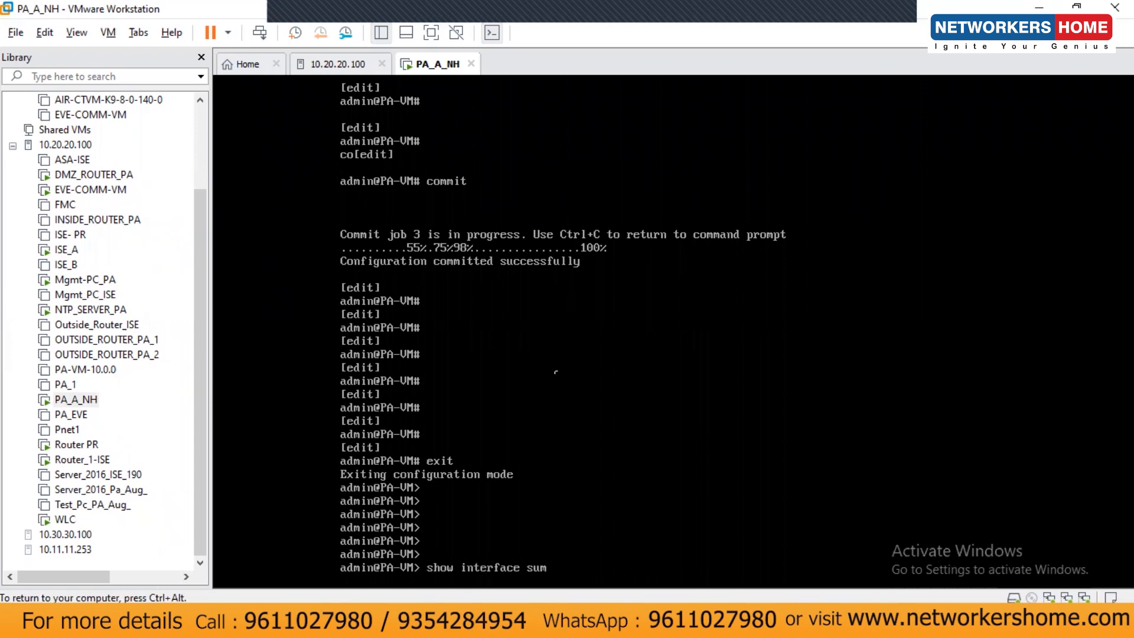
{"action": "type", "text": "m?"}
{"action": "key", "text": "BackSpace"}
{"action": "key", "text": "BackSpace"}
{"action": "key", "text": "BackSpace"}
{"action": "key", "text": "BackSpace"}
{"action": "type", "text": "management"}
{"action": "key", "text": "Return"}
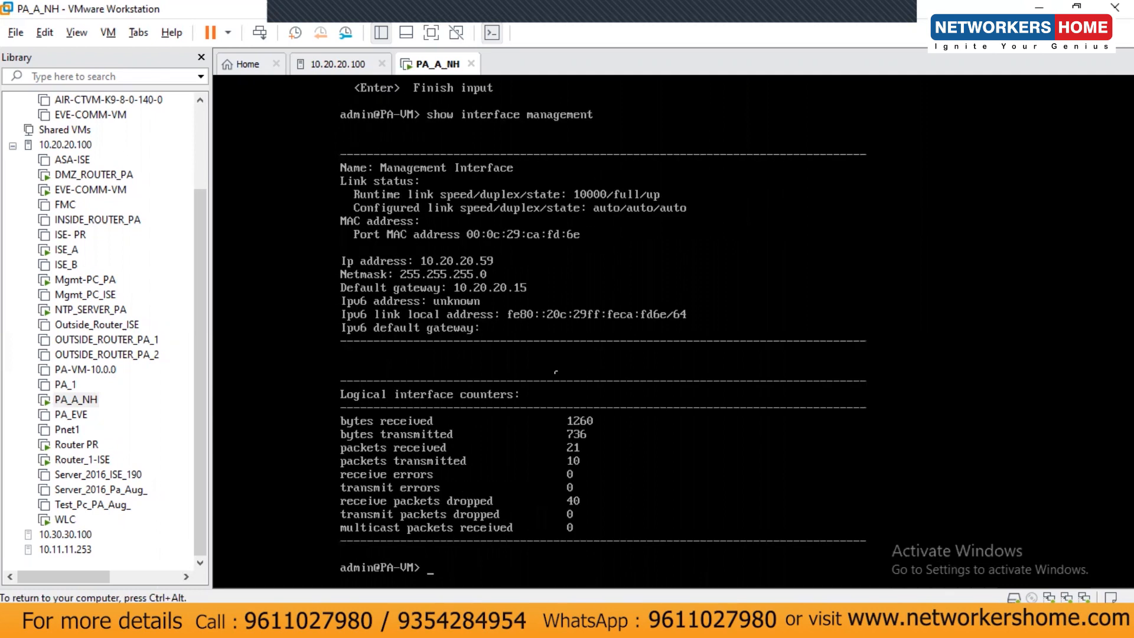
{"action": "key", "text": "ctrl+alt"}
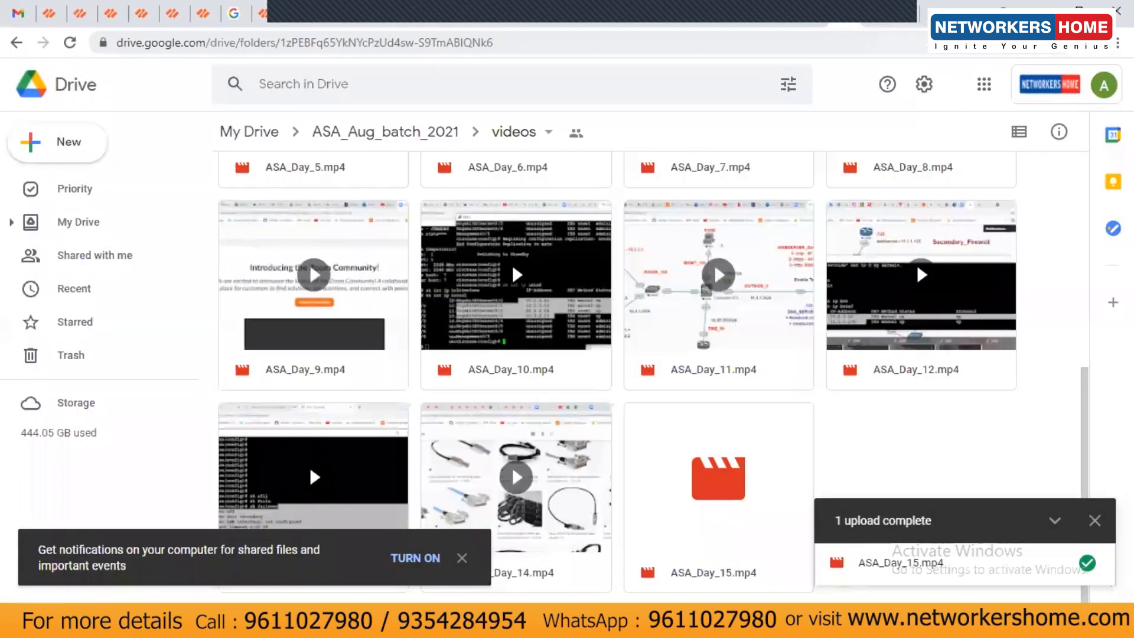
{"action": "key", "text": "ctrl+t"}
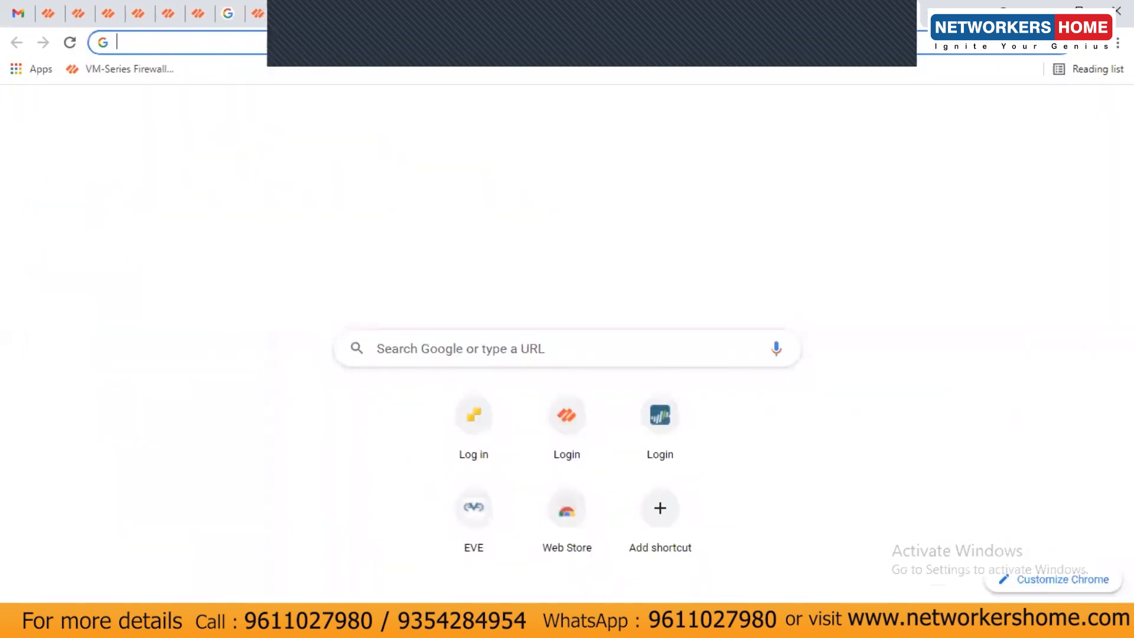
Ping 10.20.20.59 from Command Prompt, get replies, and minimize the window.
{"action": "key", "text": "super+s"}
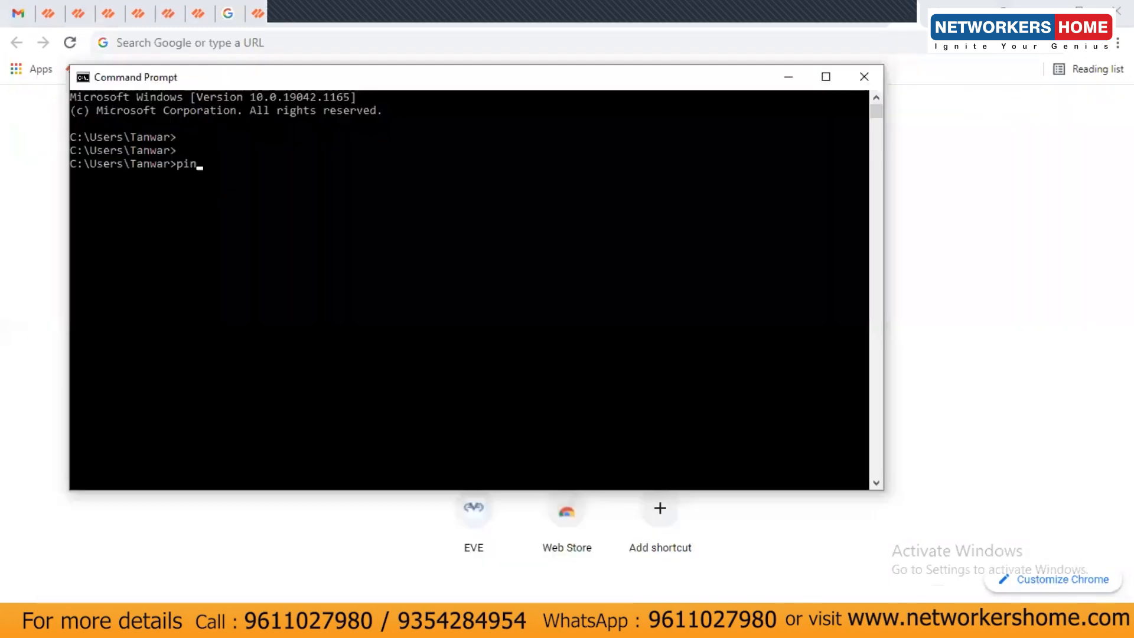
{"action": "type", "text": "ng 10.20.20.59"}
{"action": "key", "text": "Return"}
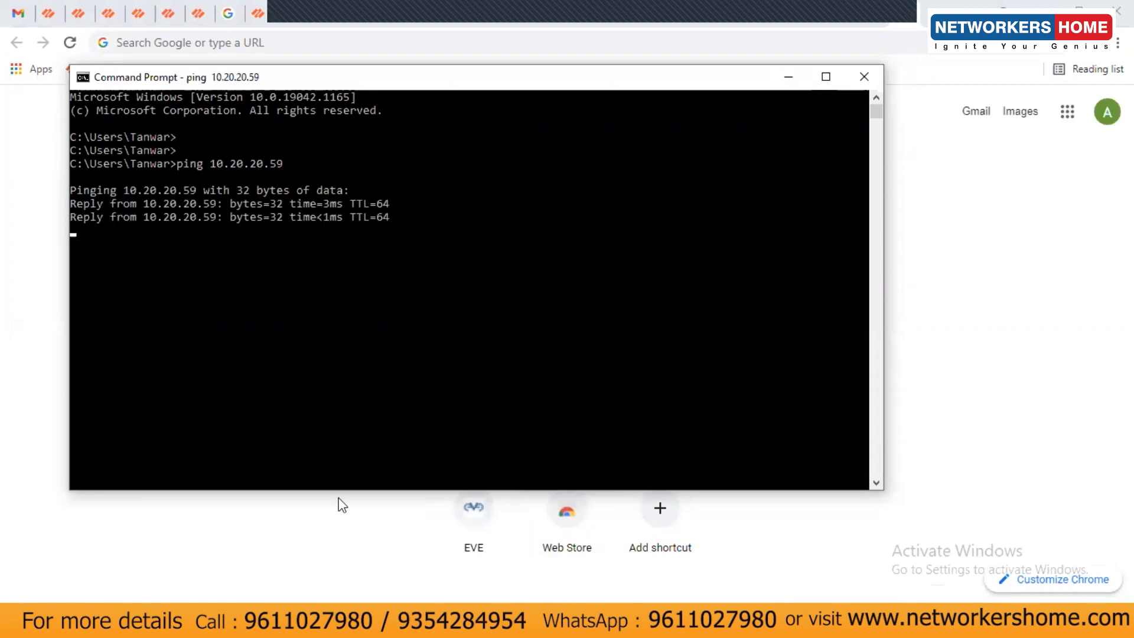
{"action": "left_click", "coordinate": [785, 79]}
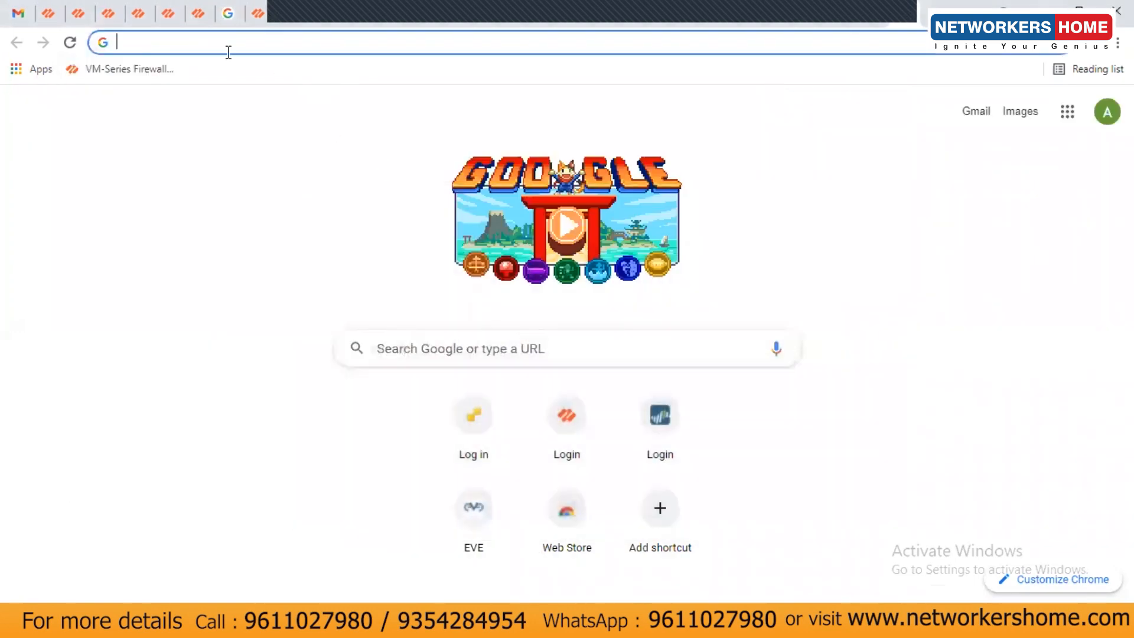
{"action": "type", "text": "https"}
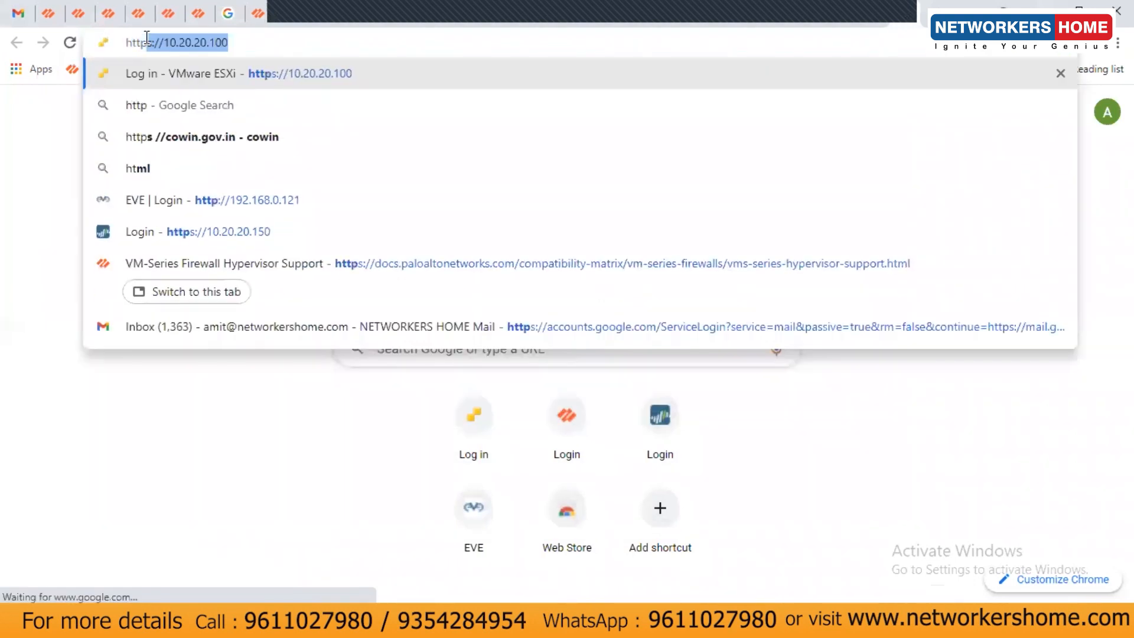
{"action": "type", "text": "://10.2"}
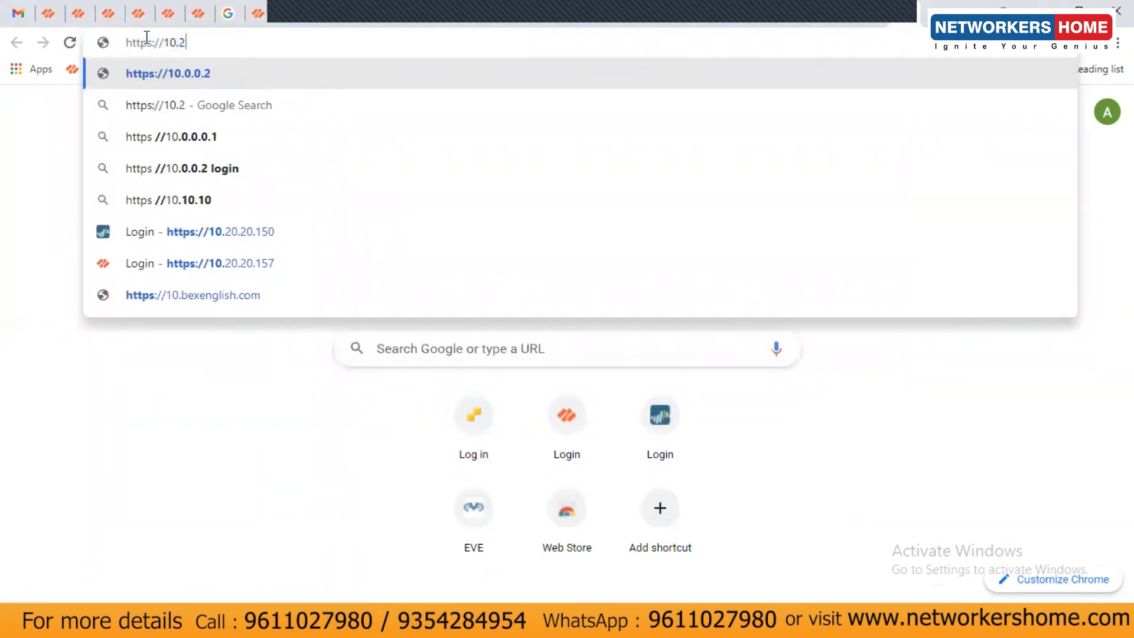
{"action": "type", "text": "0.20.59"}
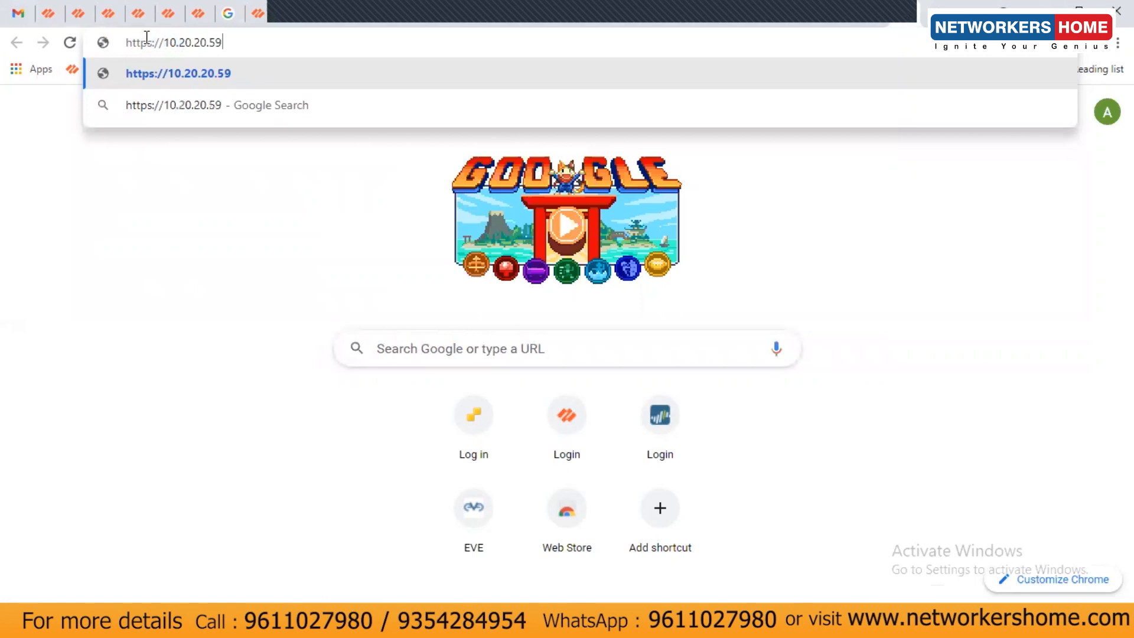
{"action": "key", "text": "Return"}
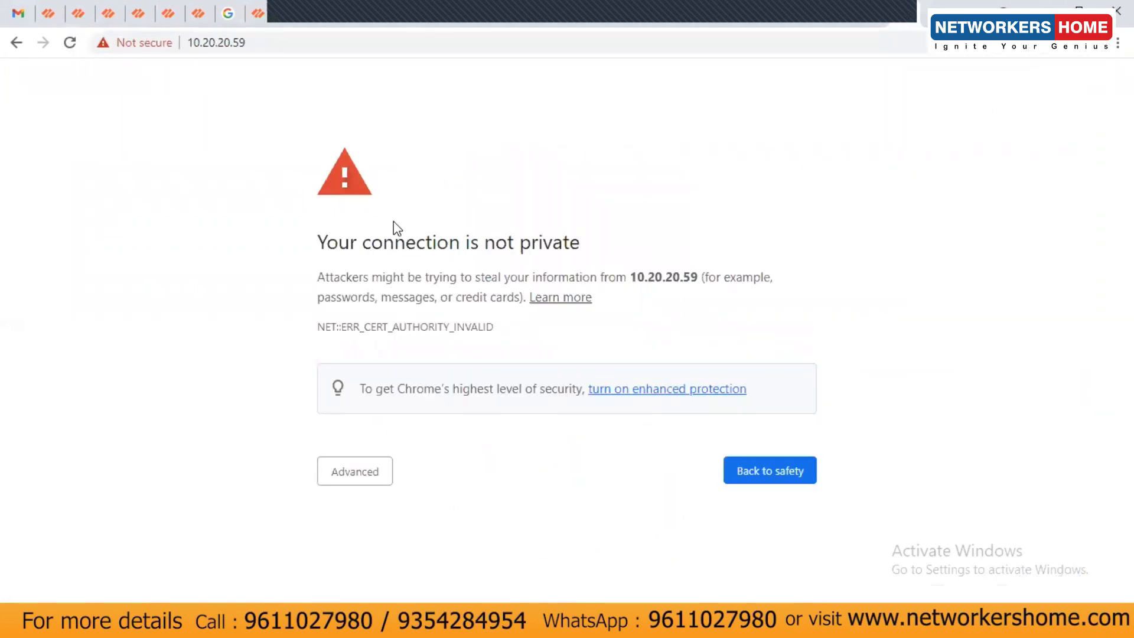
{"action": "left_click_drag", "start_coordinate": [342, 239], "coordinate": [556, 242]}
{"action": "left_click", "coordinate": [376, 470]}
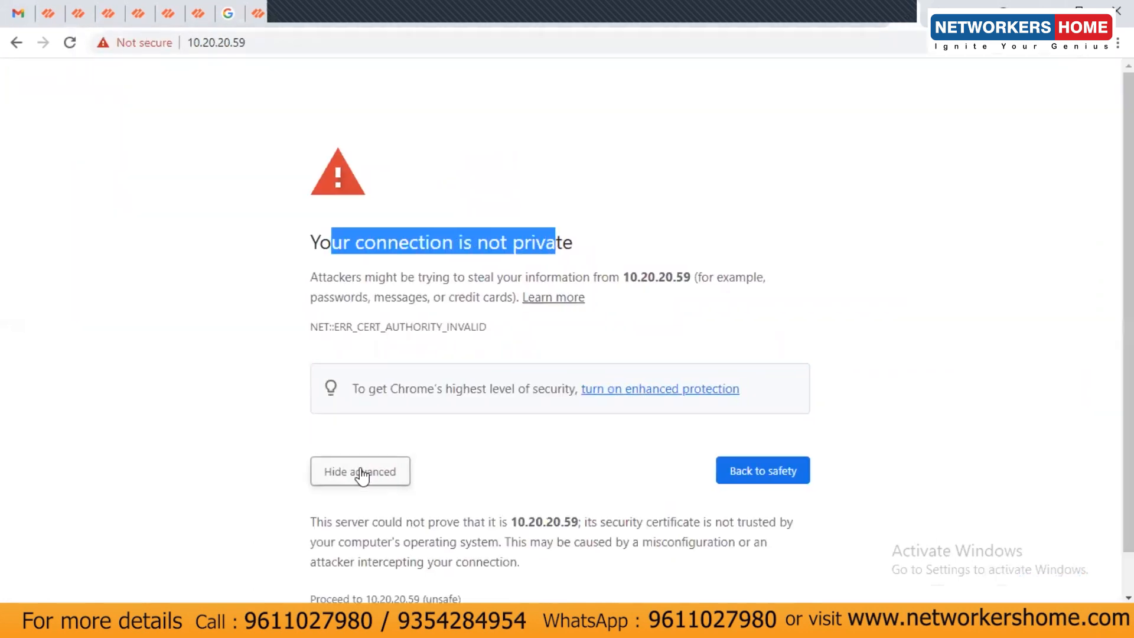
{"action": "scroll", "coordinate": [502, 460], "scroll_direction": "down", "scroll_amount": 1}
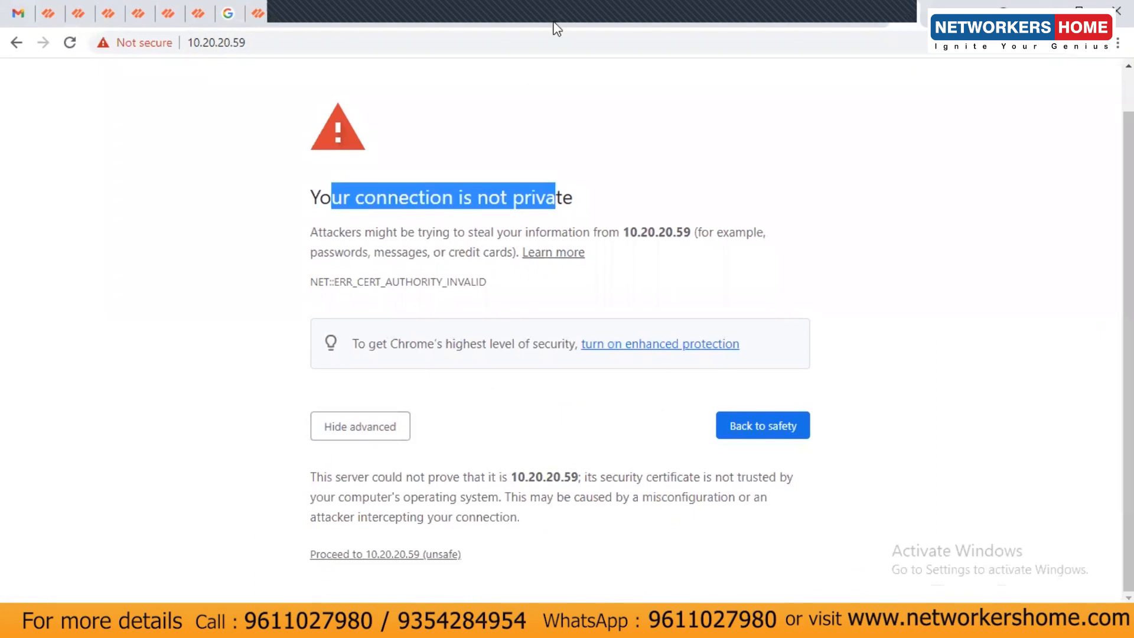
{"action": "left_click", "coordinate": [399, 555]}
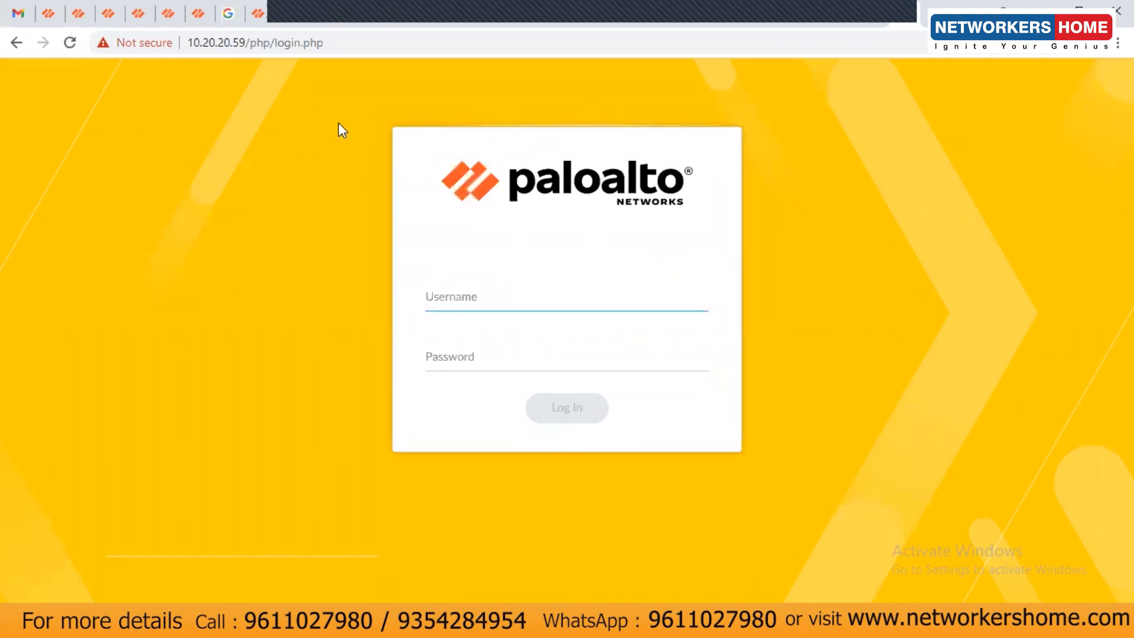
Try signing in as admin with a first password, then retry after the session-expired notice.
{"action": "type", "text": "admin"}
{"action": "key", "text": "Tab"}
{"action": "type", "text": "paloalto1"}
{"action": "key", "text": "Return"}
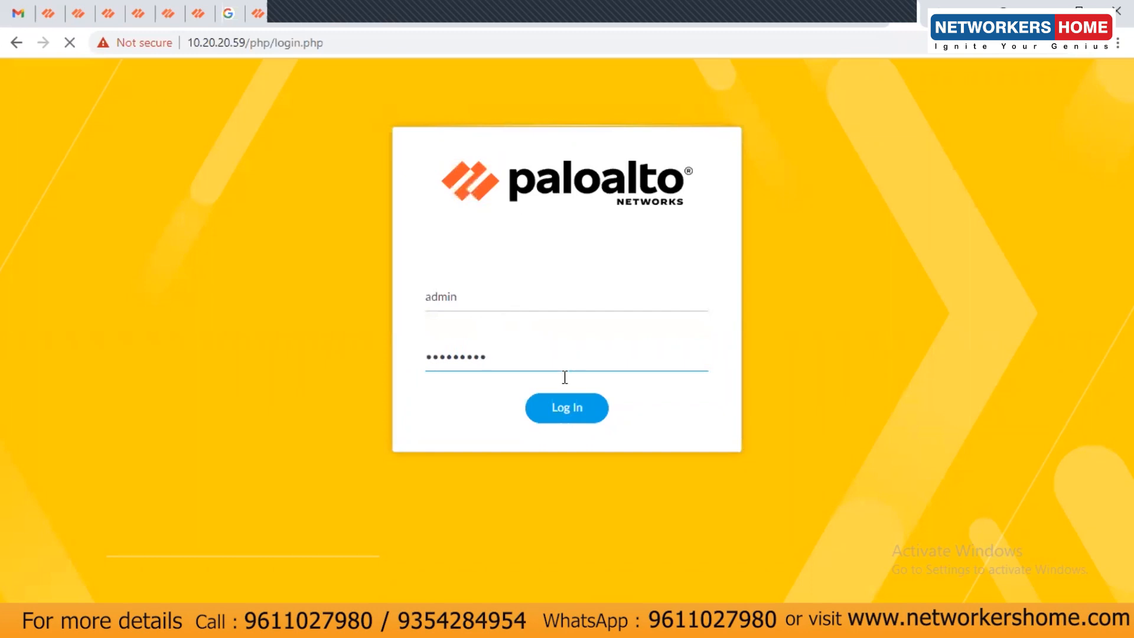
{"action": "left_click", "coordinate": [556, 416]}
{"action": "left_click", "coordinate": [571, 303]}
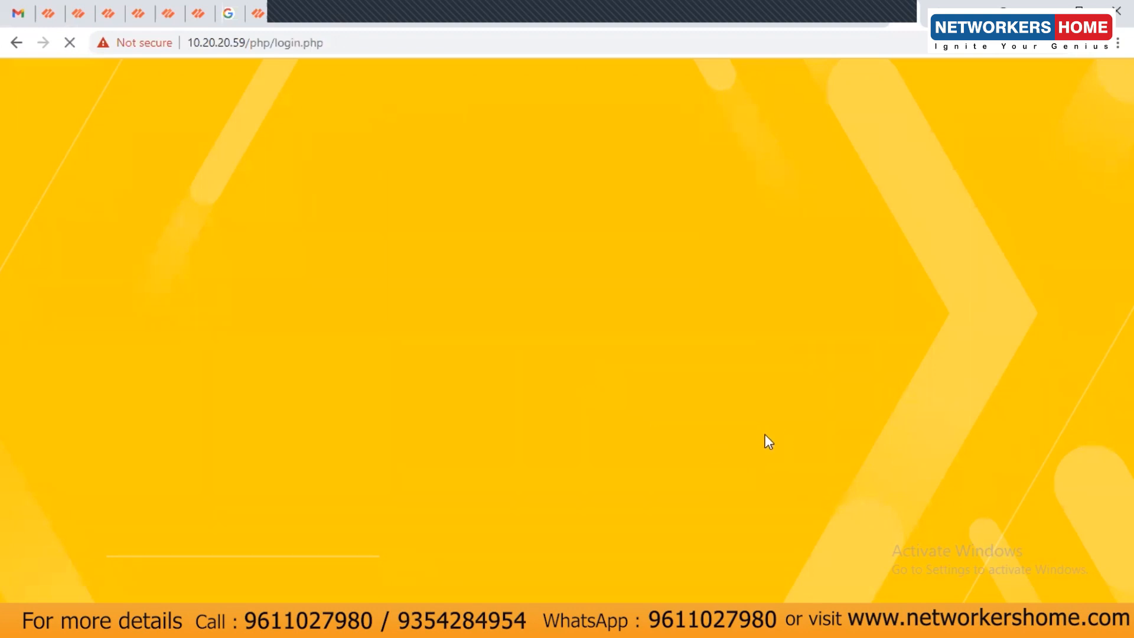
Retry the admin login with two other passwords, both rejected as invalid.
{"action": "left_click", "coordinate": [610, 313]}
{"action": "type", "text": "admin"}
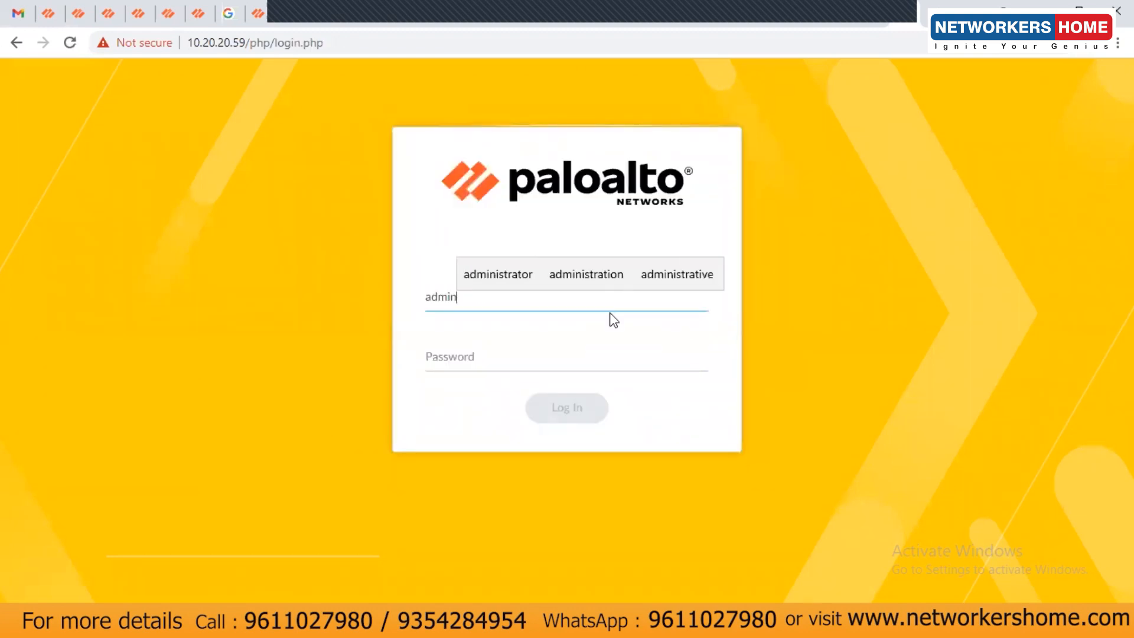
{"action": "key", "text": "Tab"}
{"action": "type", "text": "admin@123"}
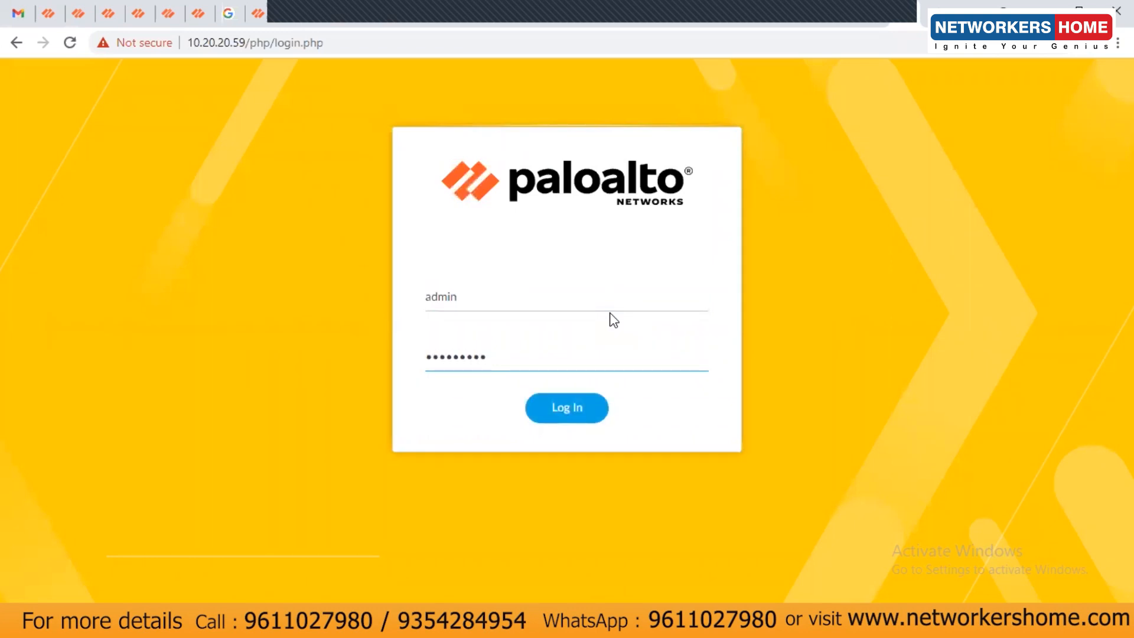
{"action": "left_click", "coordinate": [577, 411]}
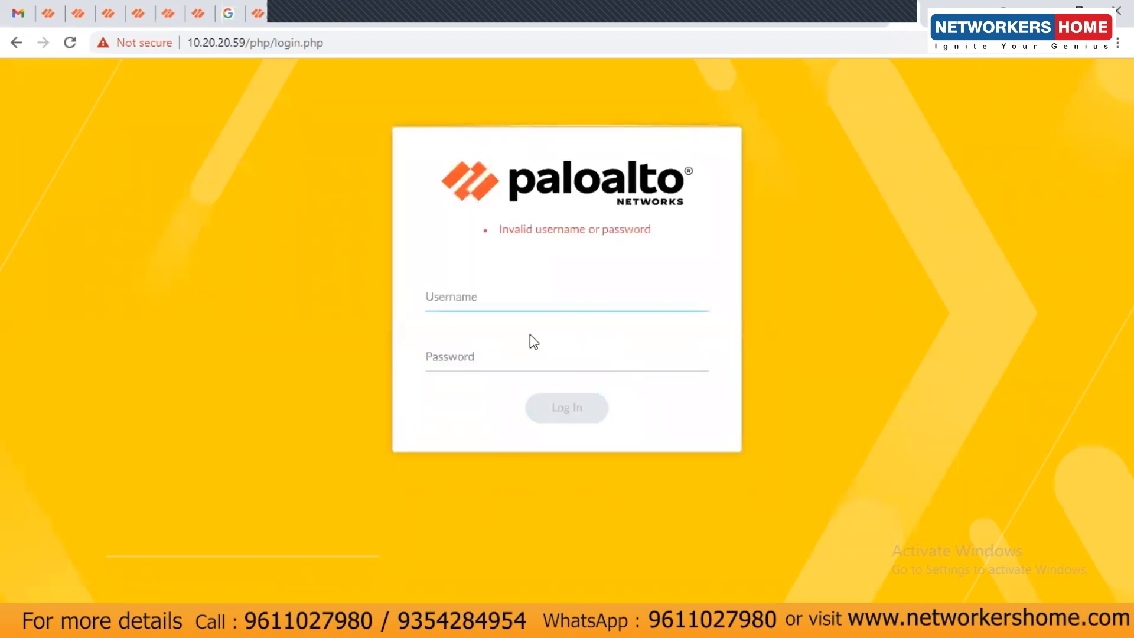
{"action": "type", "text": "admin"}
{"action": "key", "text": "Tab"}
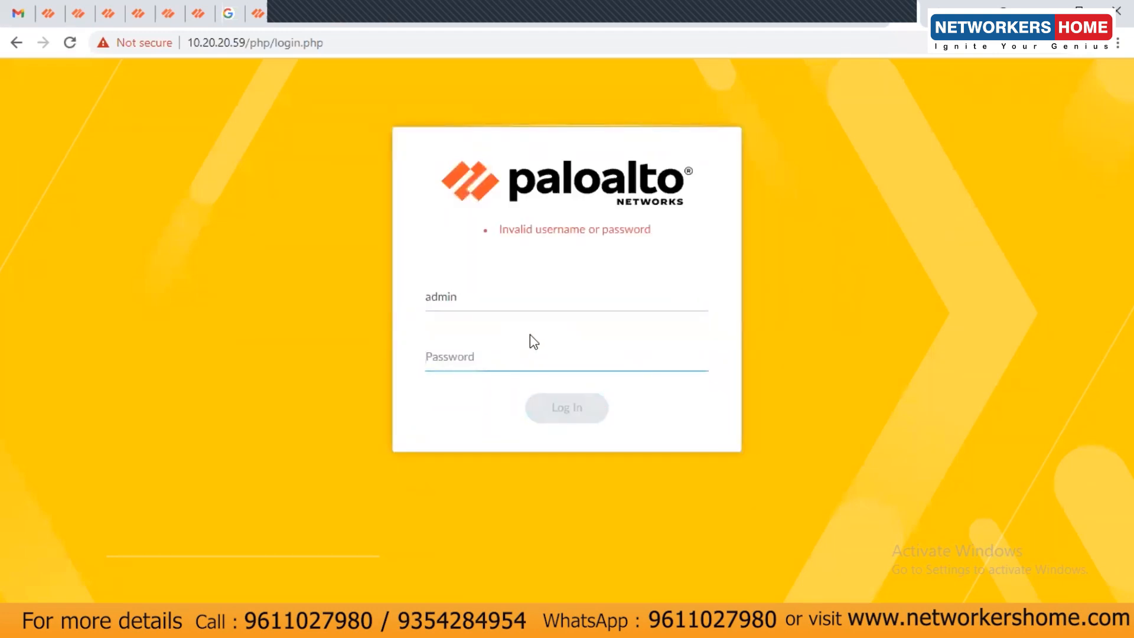
{"action": "type", "text": "admin12345"}
{"action": "left_click", "coordinate": [548, 410]}
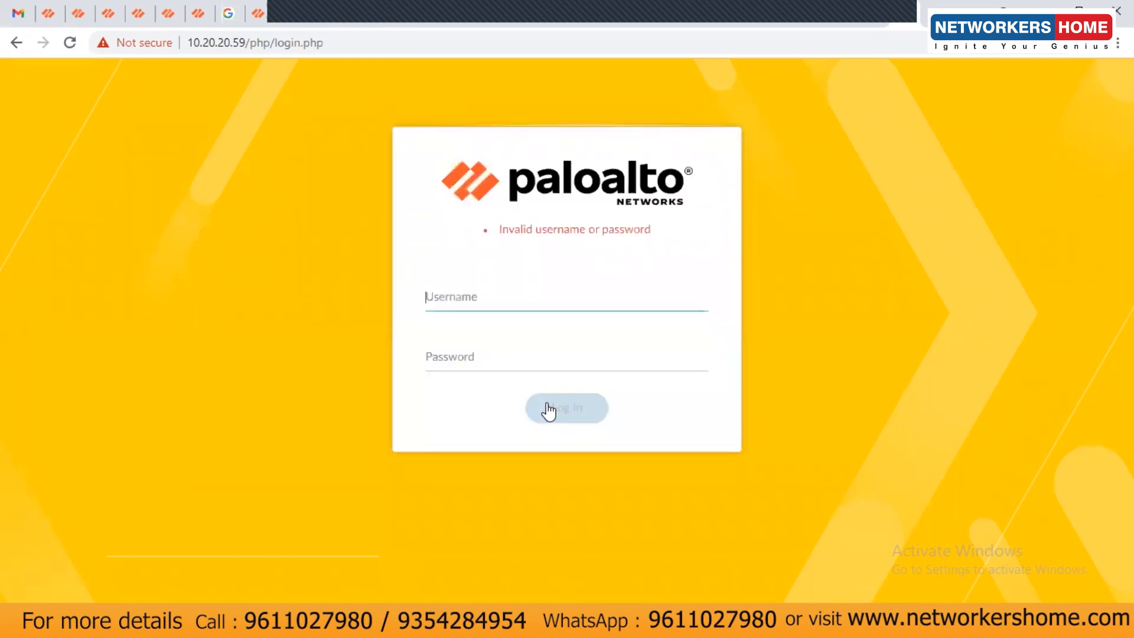
Attempt another admin password, then reload the login page.
{"action": "type", "text": "admin"}
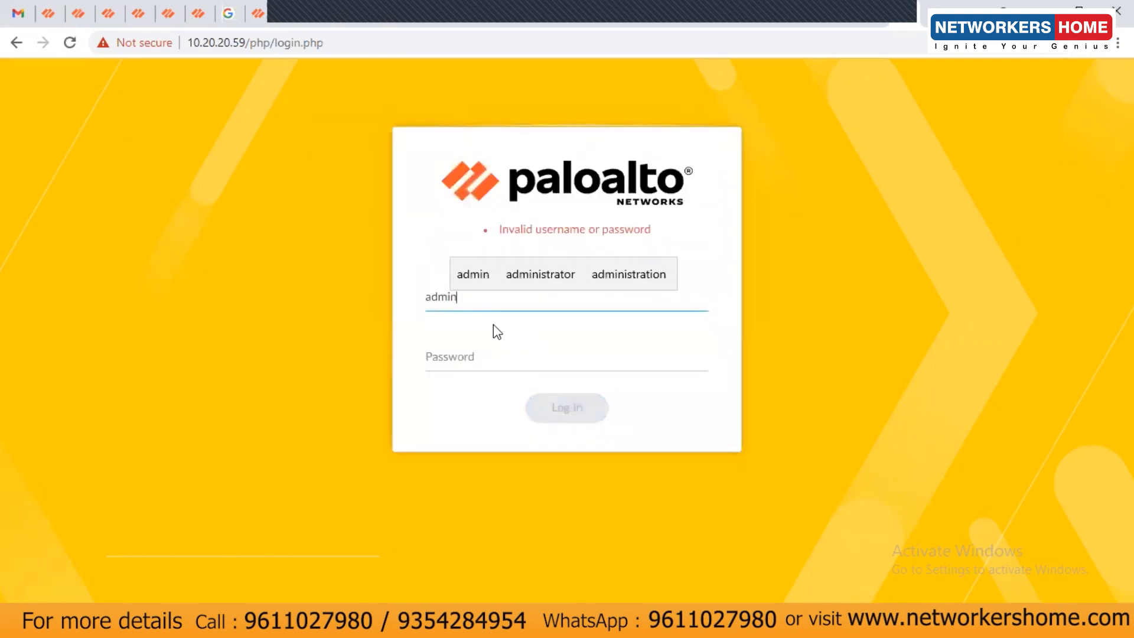
{"action": "key", "text": "Tab"}
{"action": "type", "text": "Paloalto1"}
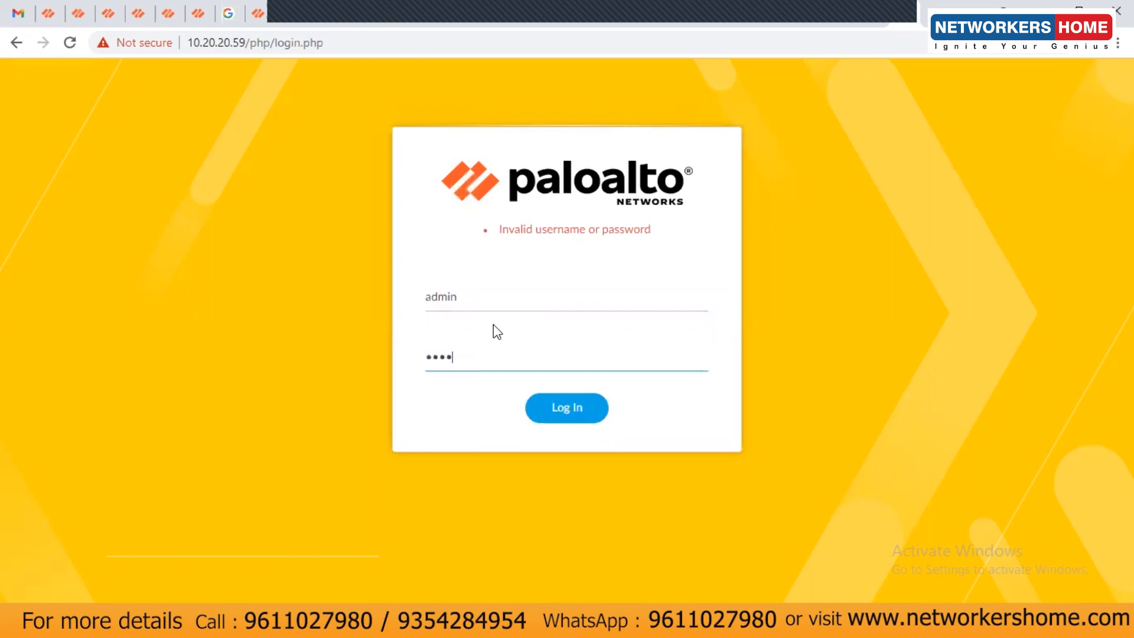
{"action": "key", "text": "Return"}
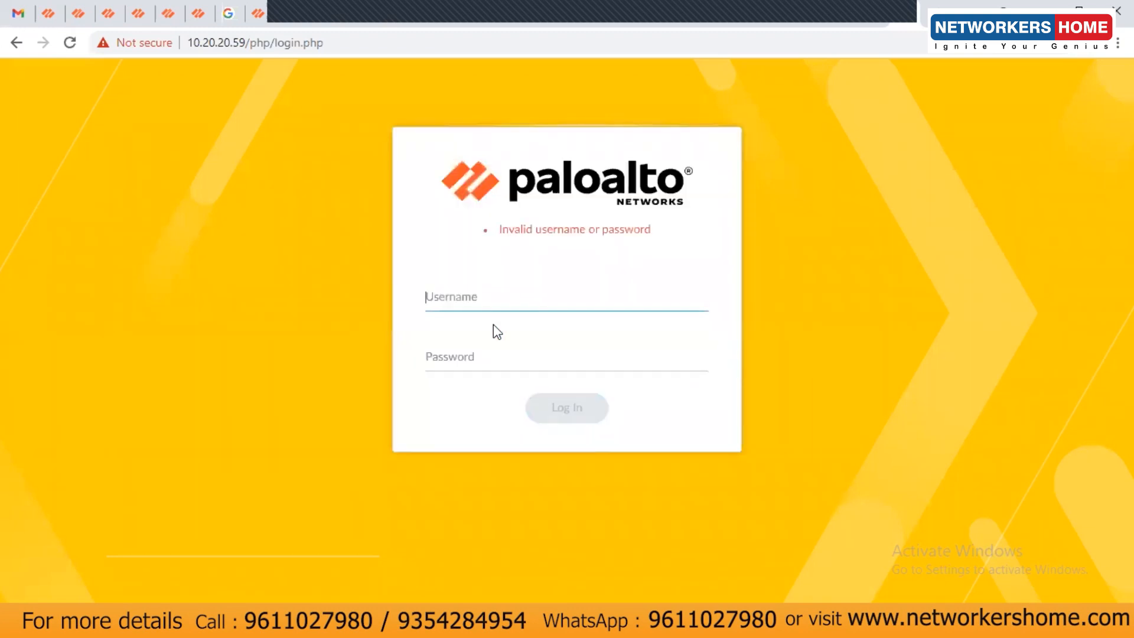
{"action": "left_click", "coordinate": [355, 46]}
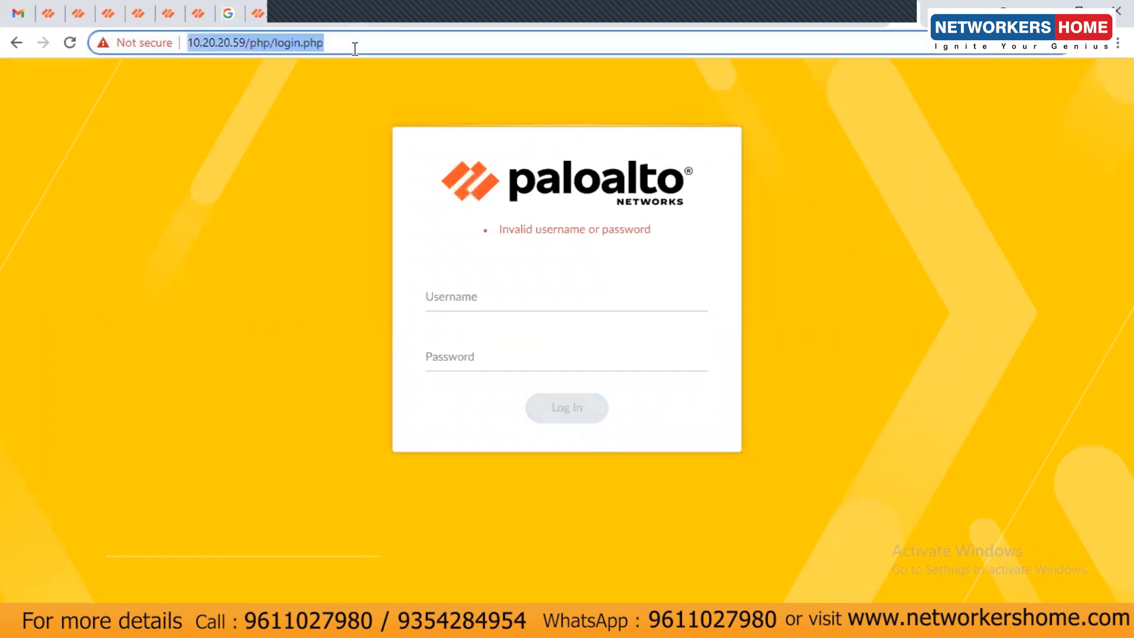
{"action": "key", "text": "Return"}
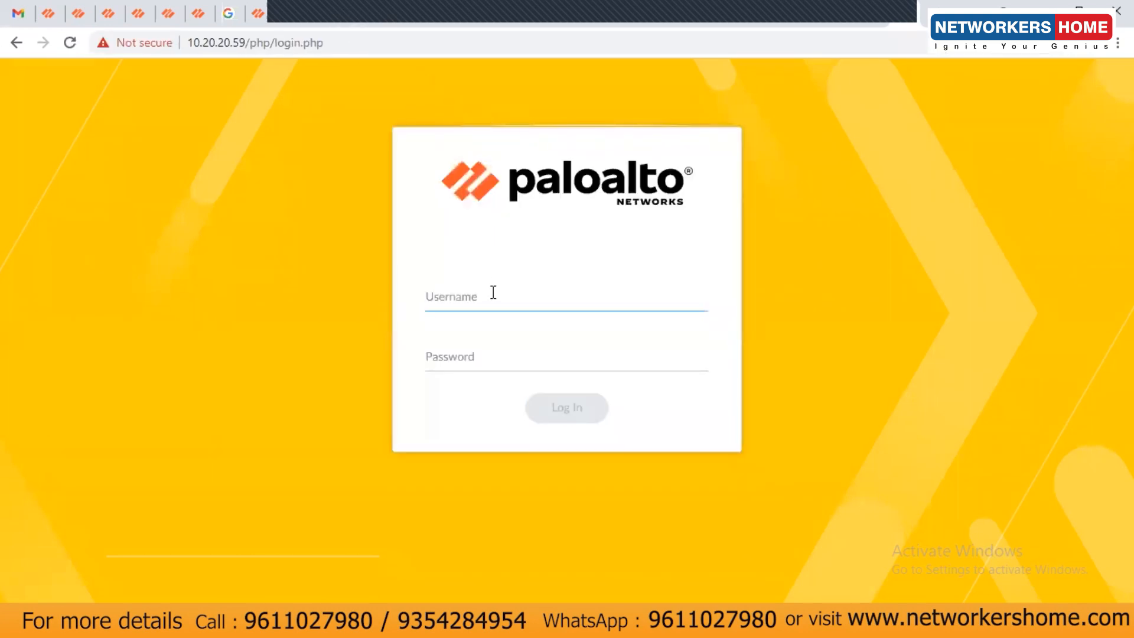
Make a final admin login attempt, reload the page, and return to the PA_A_NH VM console.
{"action": "type", "text": "admin"}
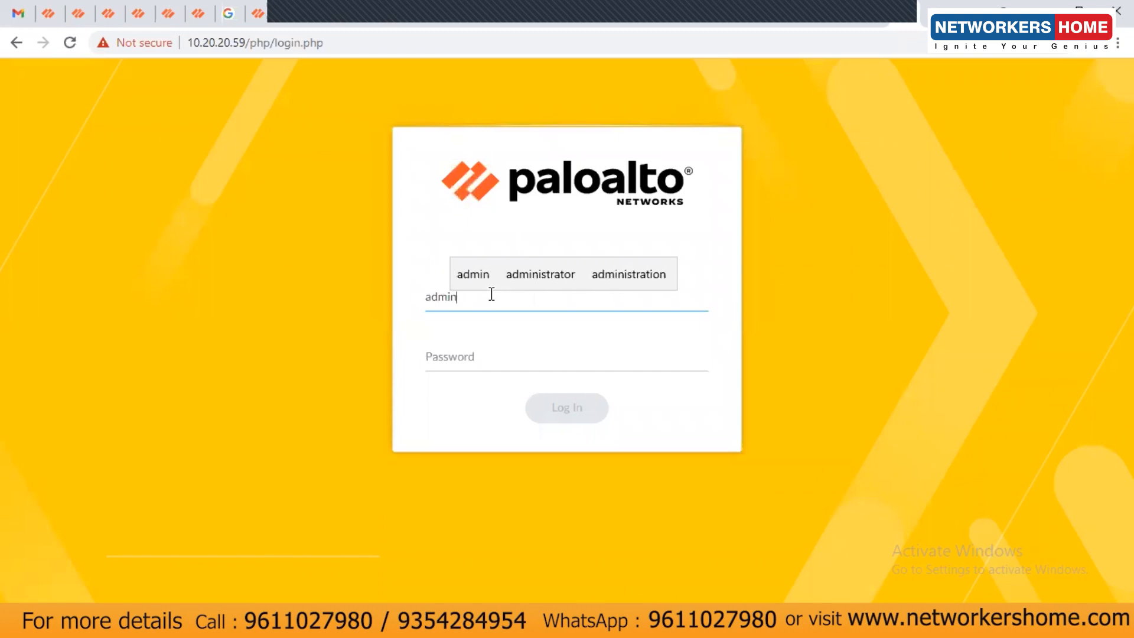
{"action": "key", "text": "Tab"}
{"action": "type", "text": "******"}
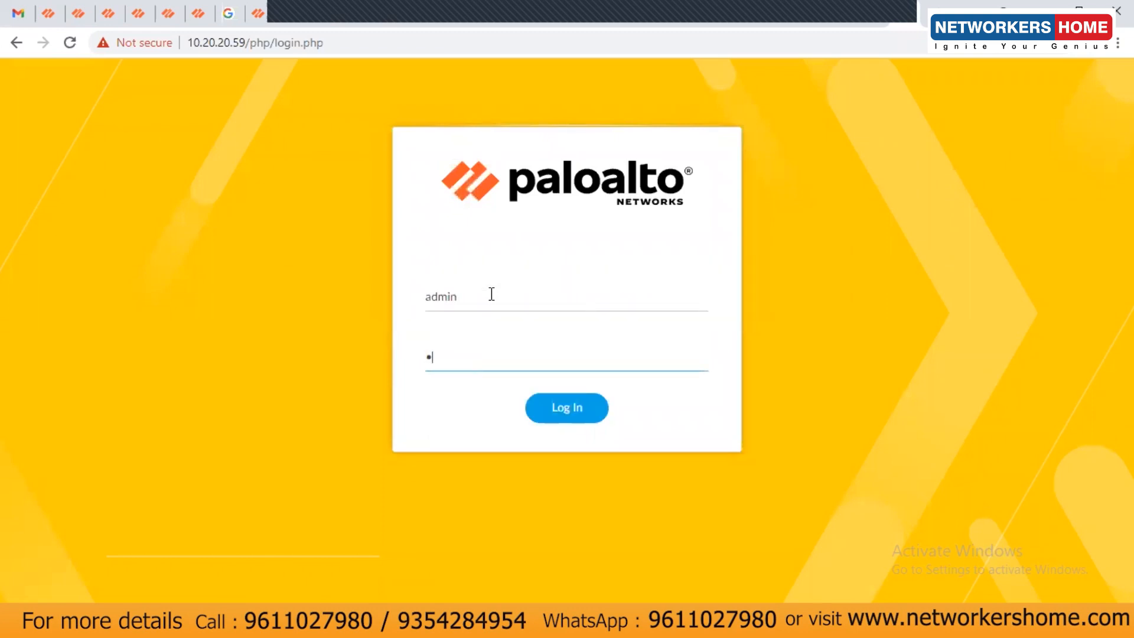
{"action": "type", "text": "****"}
{"action": "key", "text": "Return"}
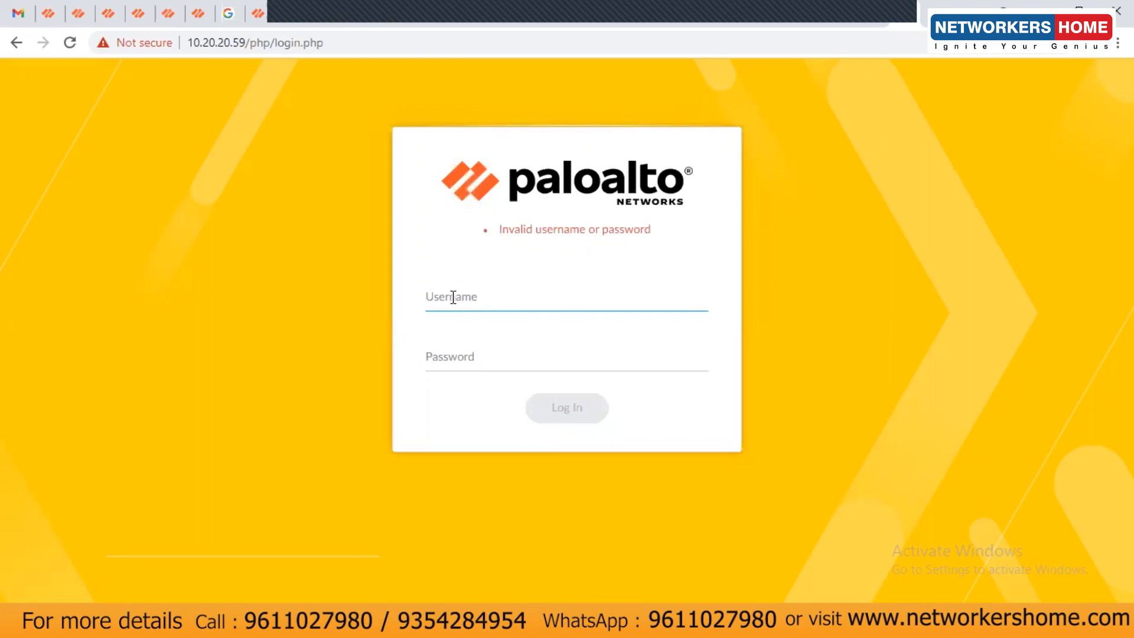
{"action": "left_click", "coordinate": [258, 44]}
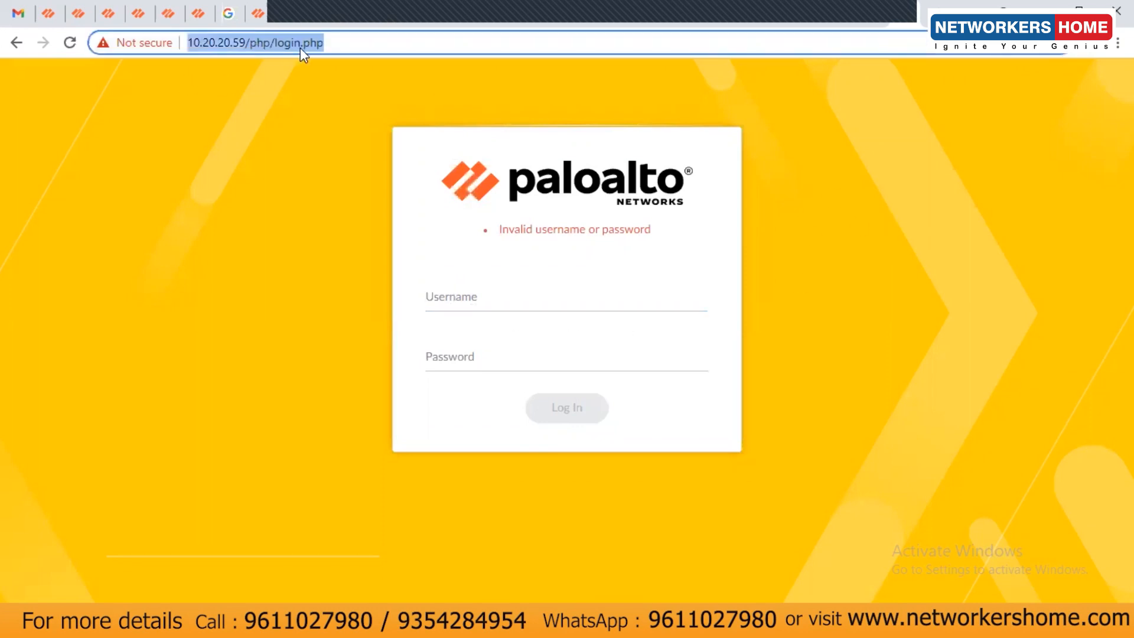
{"action": "key", "text": "Return"}
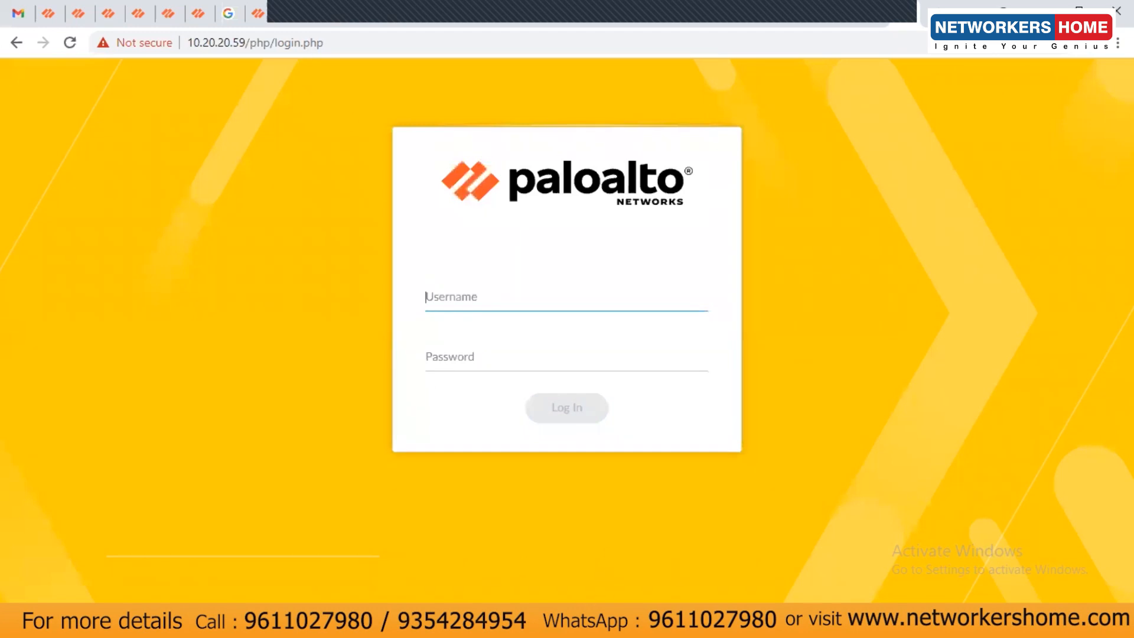
{"action": "mouse_move", "coordinate": [672, 624]}
{"action": "left_click", "coordinate": [874, 511]}
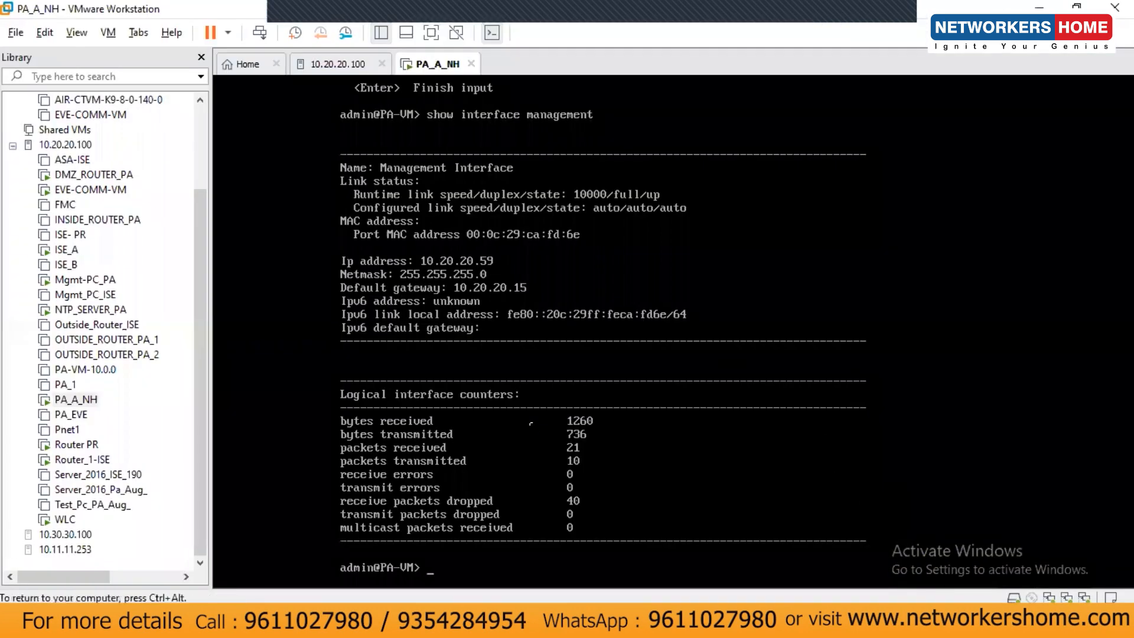
Log out of the PA-VM command line and log back in as admin.
{"action": "key", "text": "Return"}
{"action": "key", "text": "Return"}
{"action": "key", "text": "Return"}
{"action": "key", "text": "Return"}
{"action": "key", "text": "Return"}
{"action": "key", "text": "Return"}
{"action": "key", "text": "Return"}
{"action": "key", "text": "Return"}
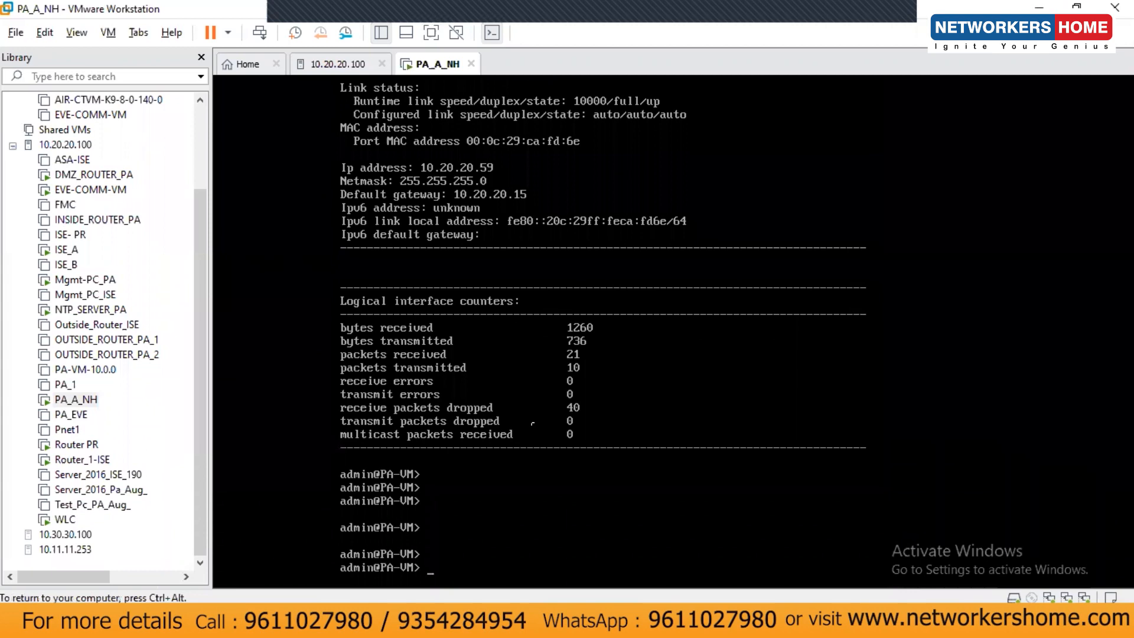
{"action": "type", "text": "exit"}
{"action": "key", "text": "Return"}
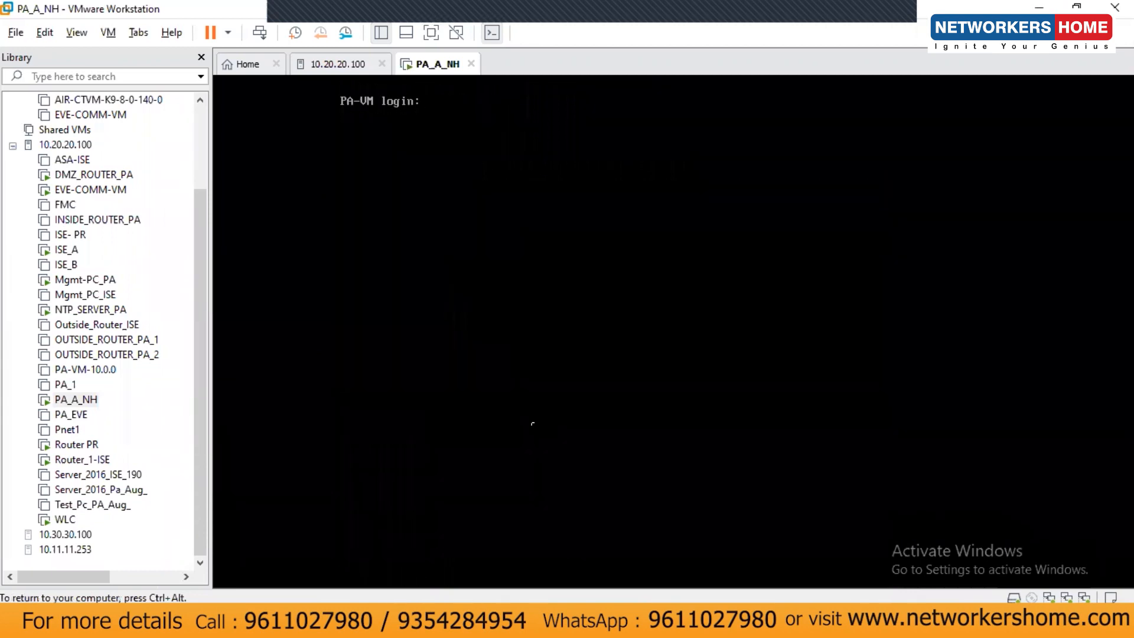
{"action": "type", "text": "admin"}
{"action": "key", "text": "Return"}
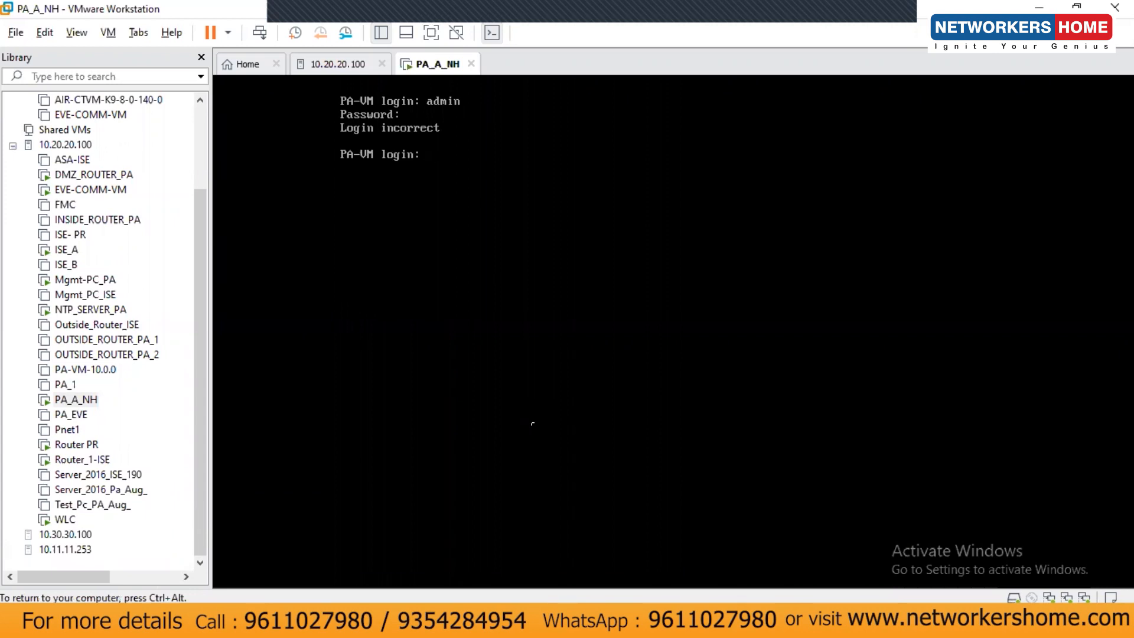
{"action": "type", "text": "admin"}
{"action": "key", "text": "Return"}
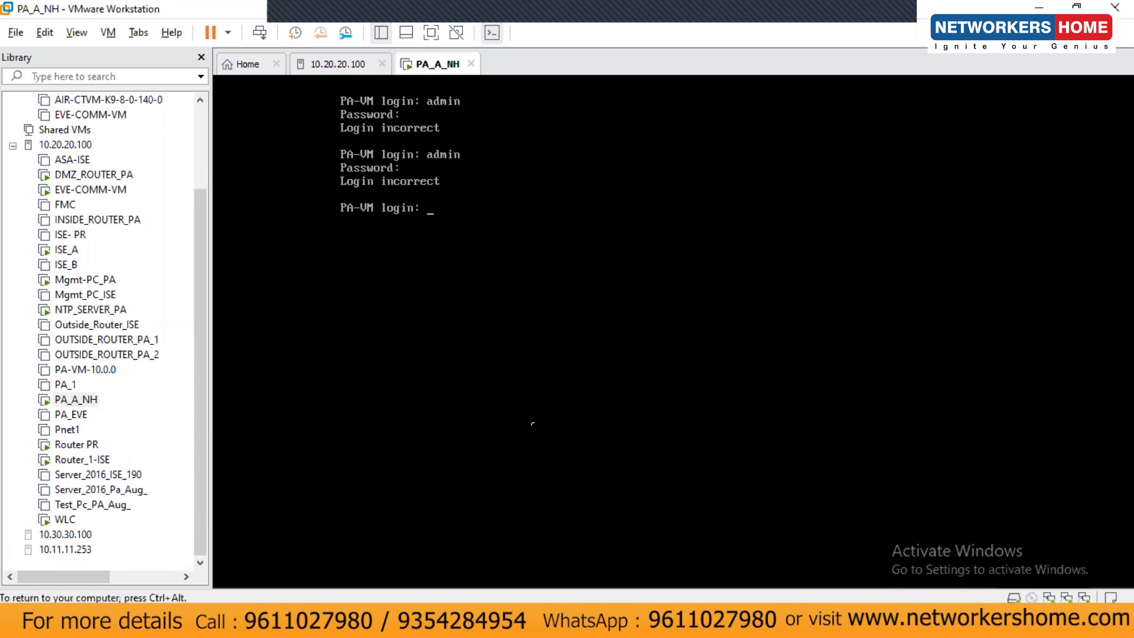
{"action": "type", "text": "admin"}
{"action": "key", "text": "Return"}
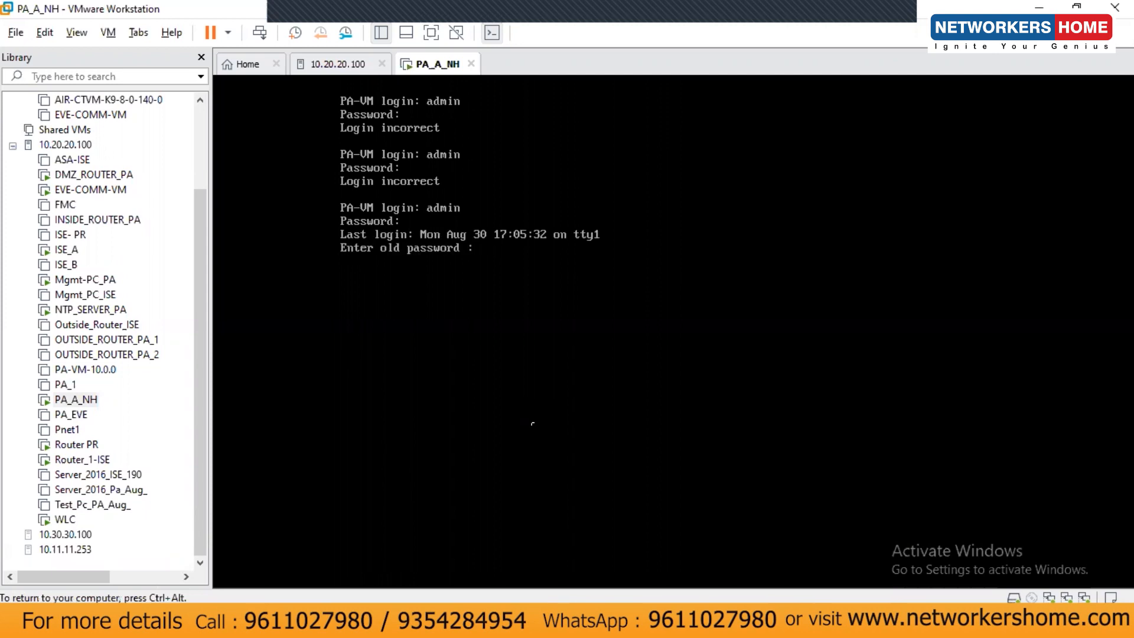
Enter the old password, set and confirm a new admin password, then release the VM.
{"action": "key", "text": "Return"}
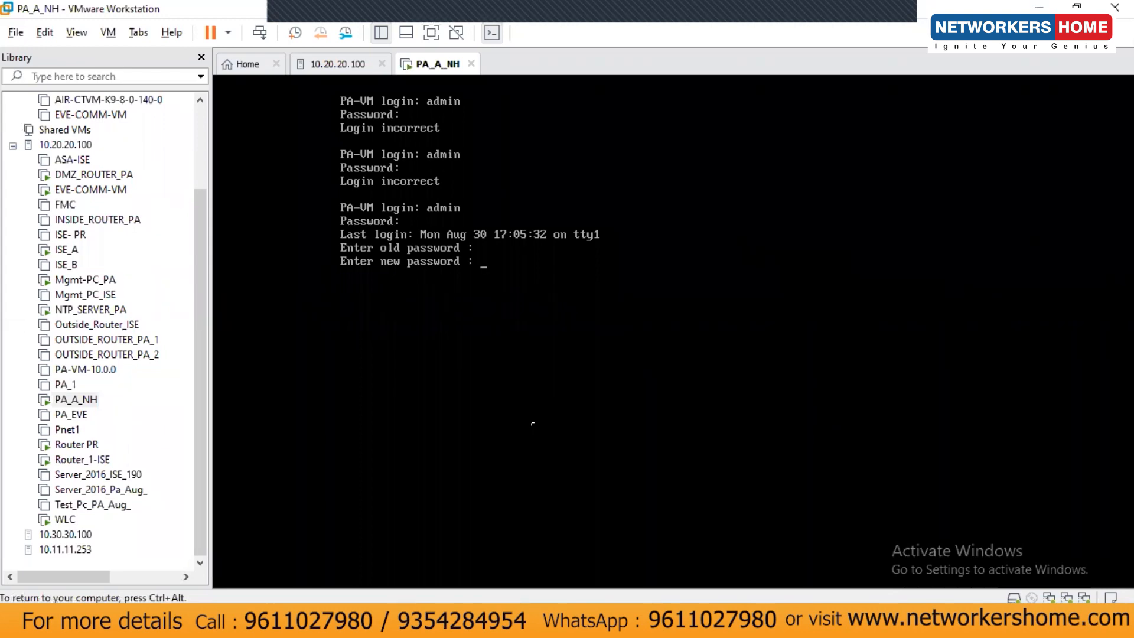
{"action": "key", "text": "Return"}
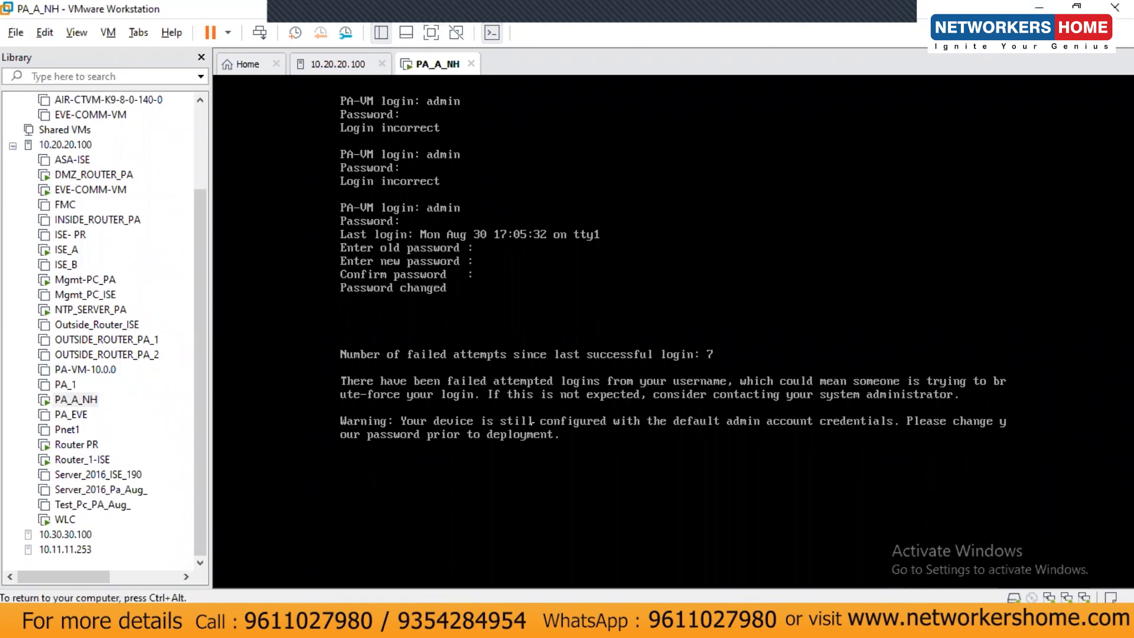
{"action": "key", "text": "Return"}
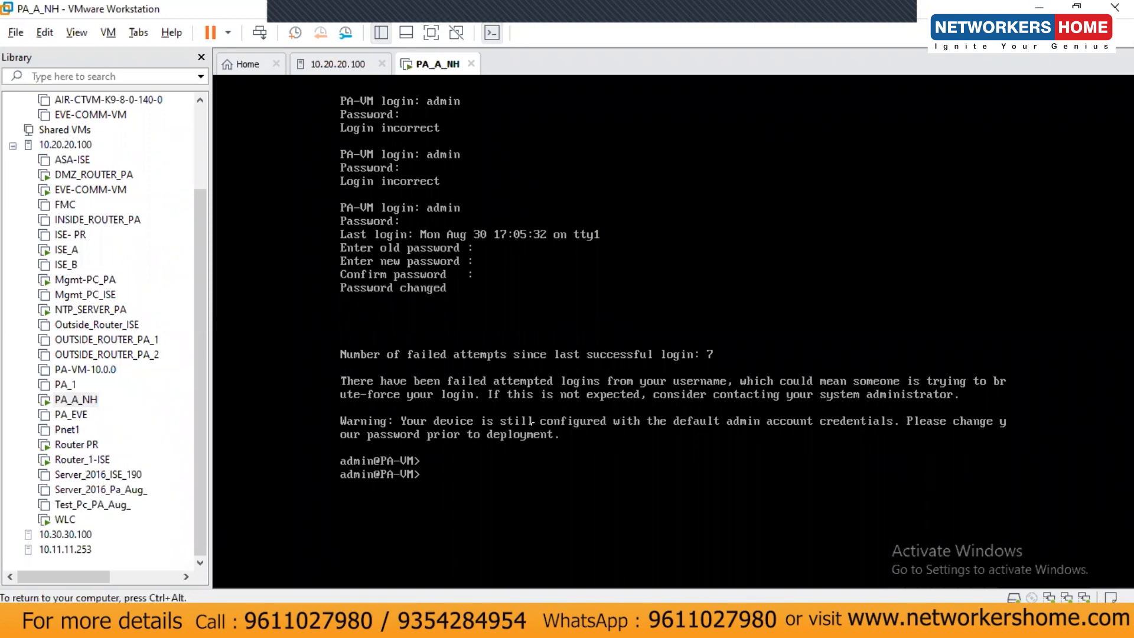
{"action": "key", "text": "ctrl+alt"}
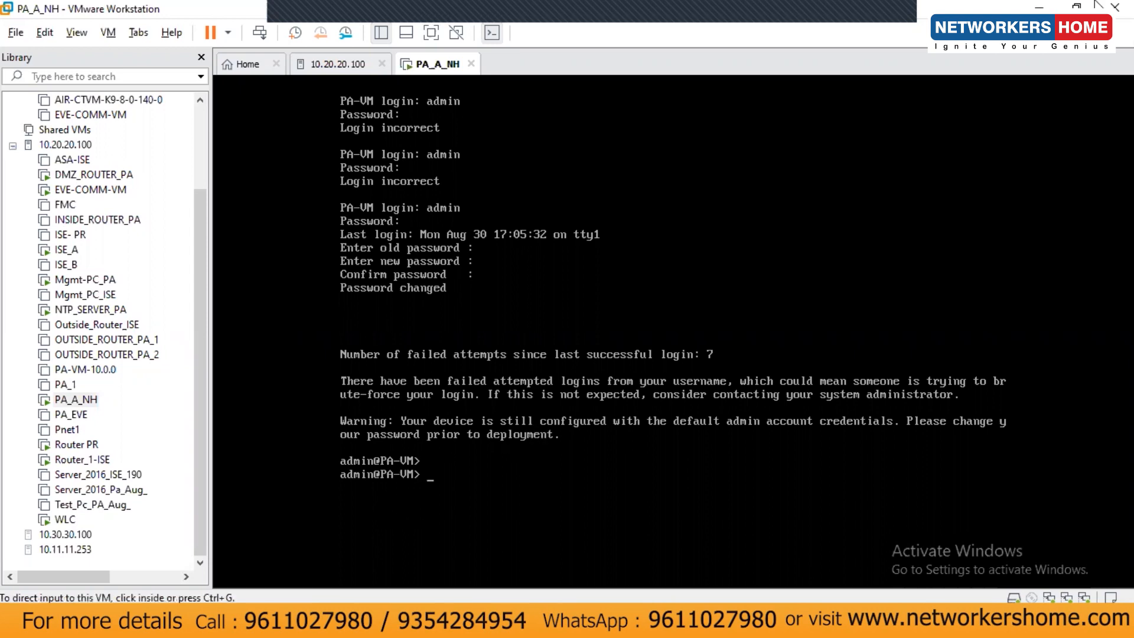
Back in Chrome, try logging in as admin with the old password.
{"action": "left_click", "coordinate": [243, 623]}
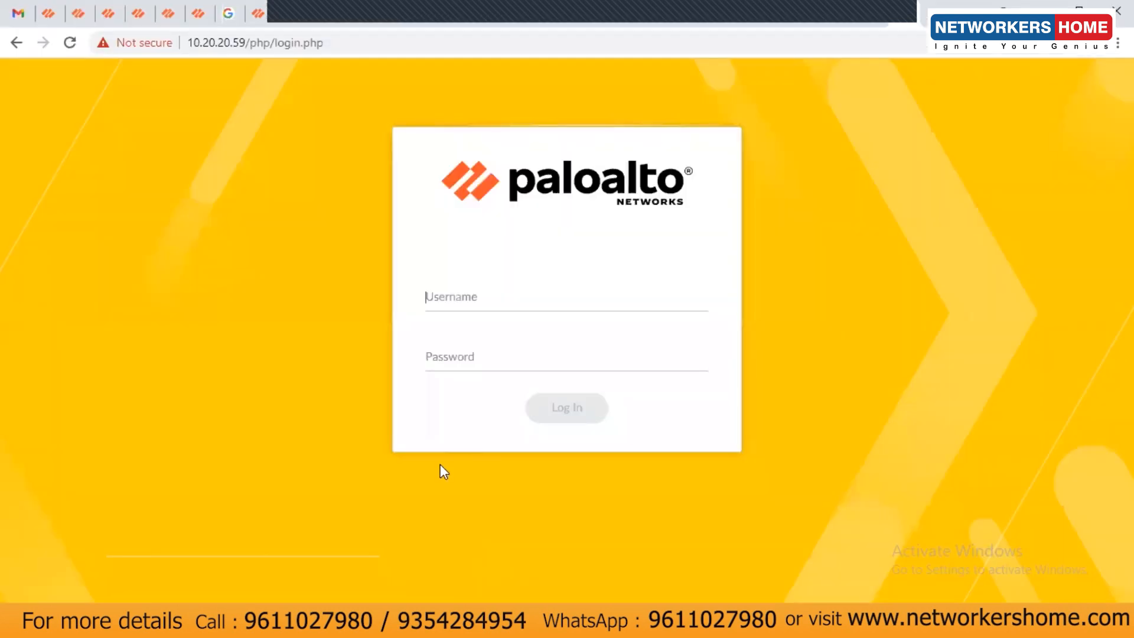
{"action": "type", "text": "admin"}
{"action": "key", "text": "Tab"}
{"action": "type", "text": "admin"}
{"action": "key", "text": "Return"}
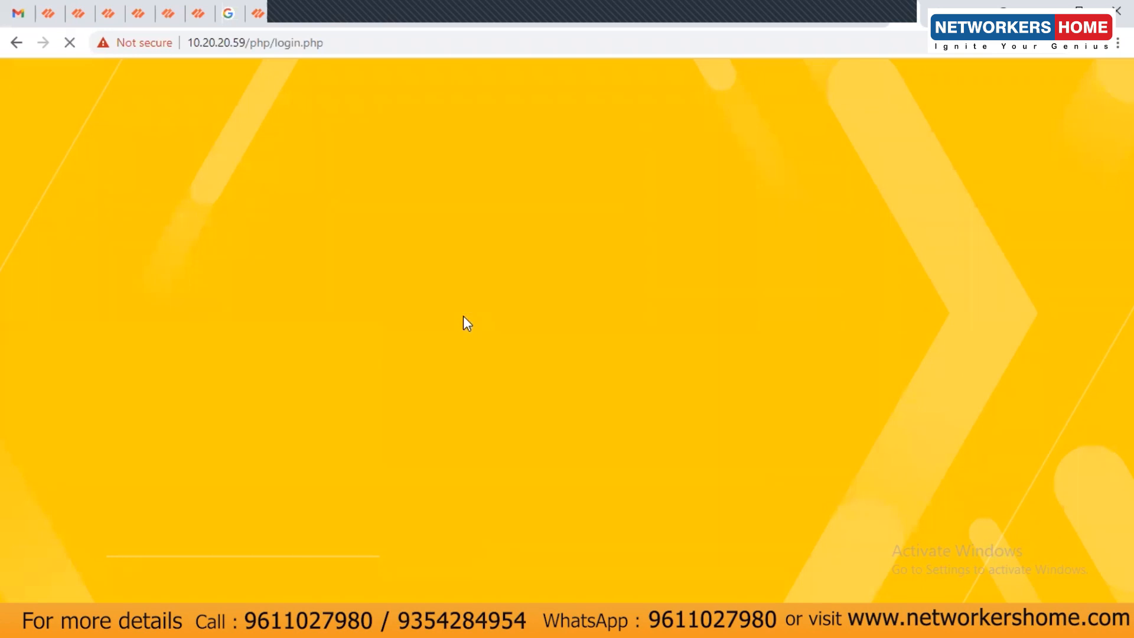
Sign in as admin using the newly set password.
{"action": "type", "text": "ad"}
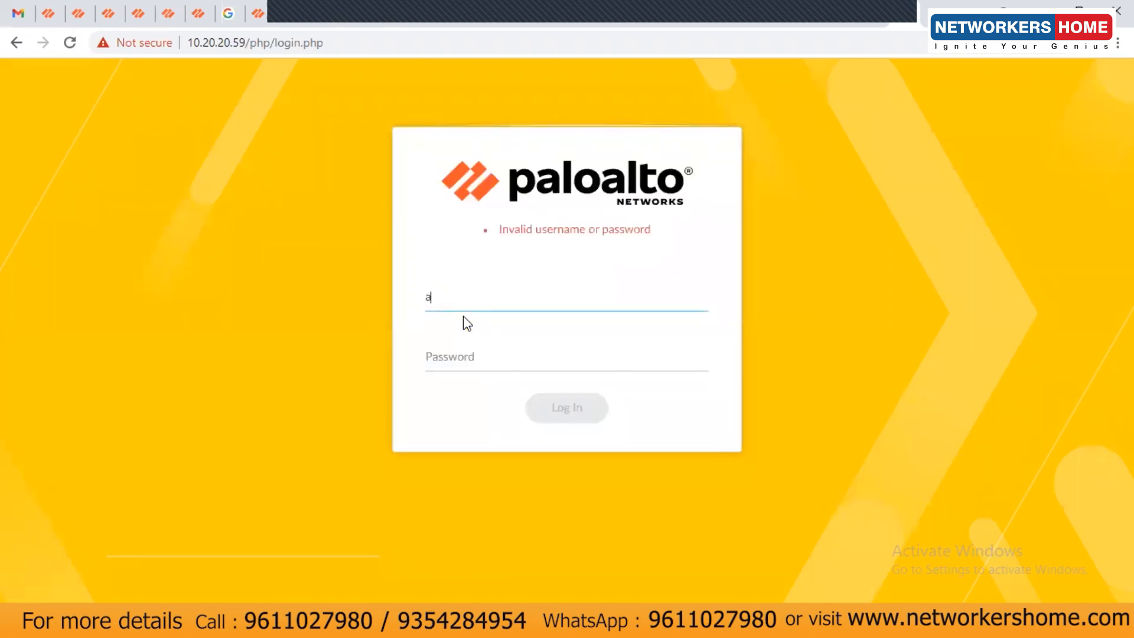
{"action": "key", "text": "BackSpace"}
{"action": "key", "text": "BackSpace"}
{"action": "type", "text": "admin"}
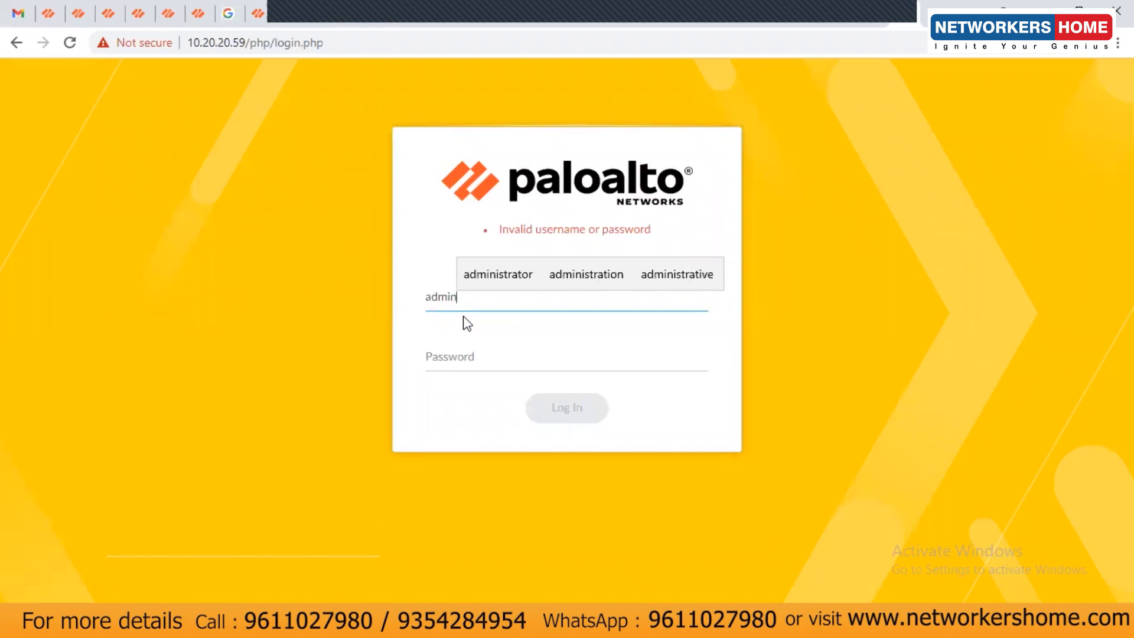
{"action": "key", "text": "Tab"}
{"action": "type", "text": "••••••••••"}
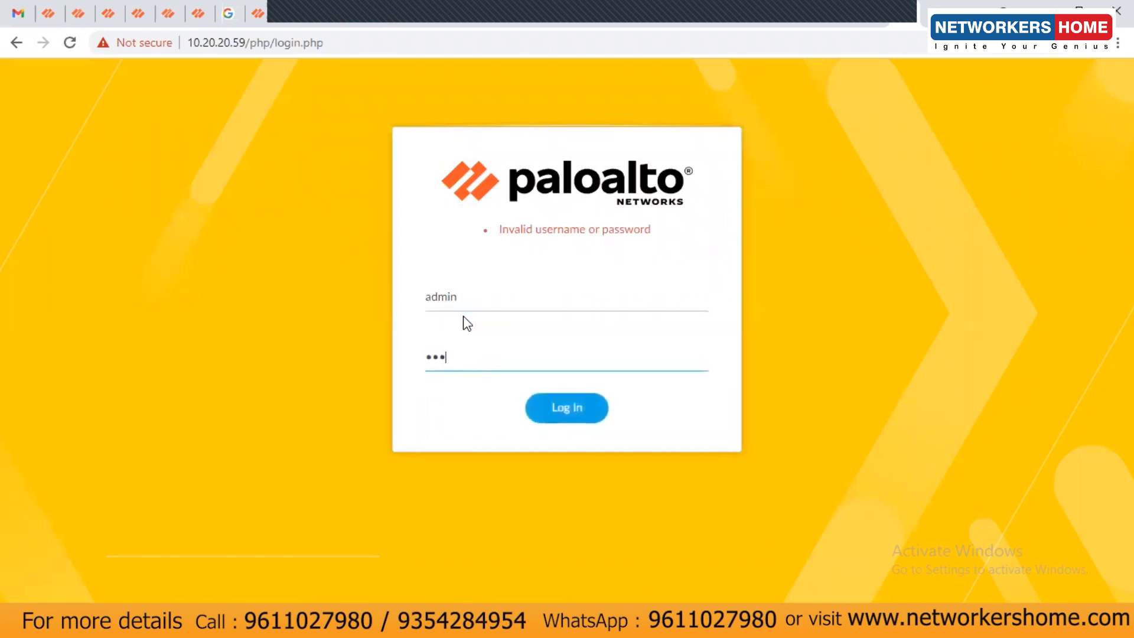
{"action": "key", "text": "Return"}
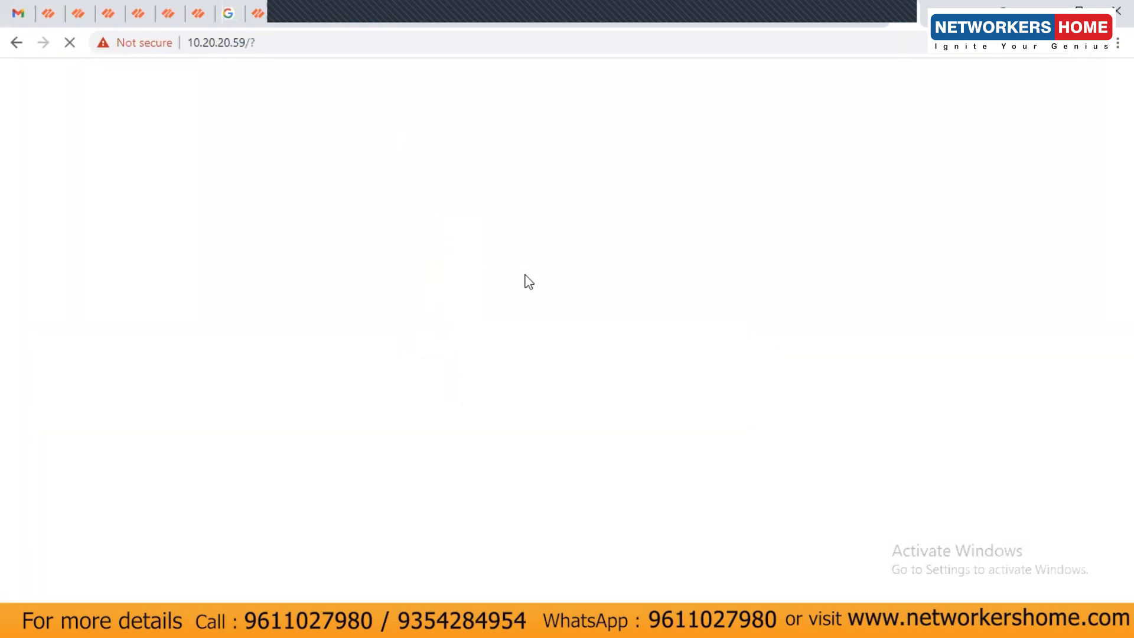
{"action": "mouse_move", "coordinate": [672, 625]}
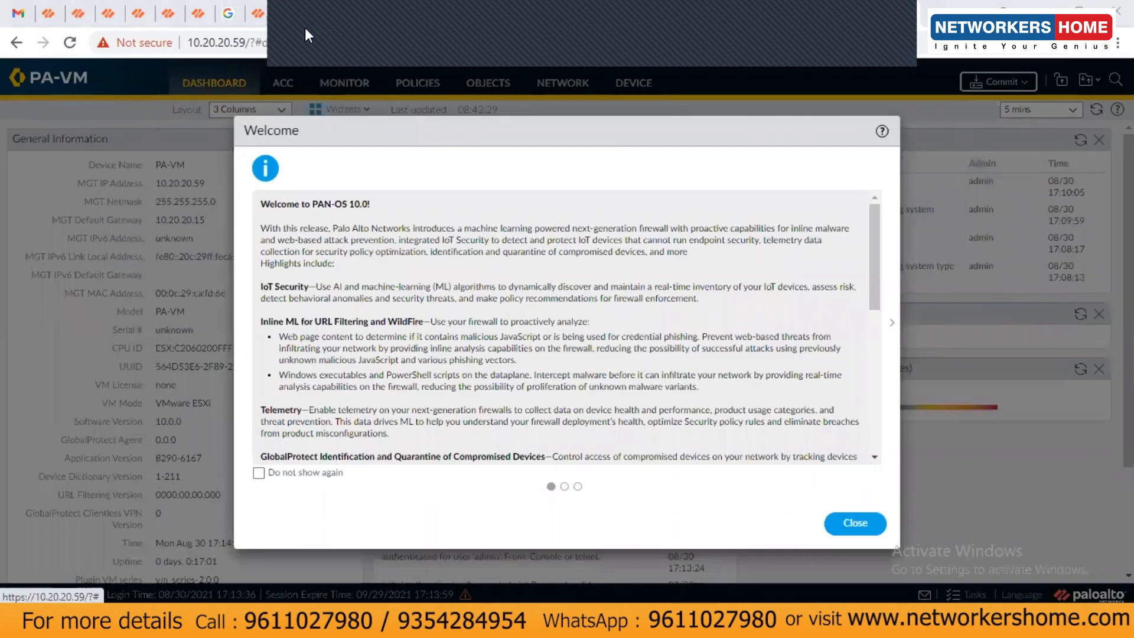
{"action": "left_click", "coordinate": [258, 473]}
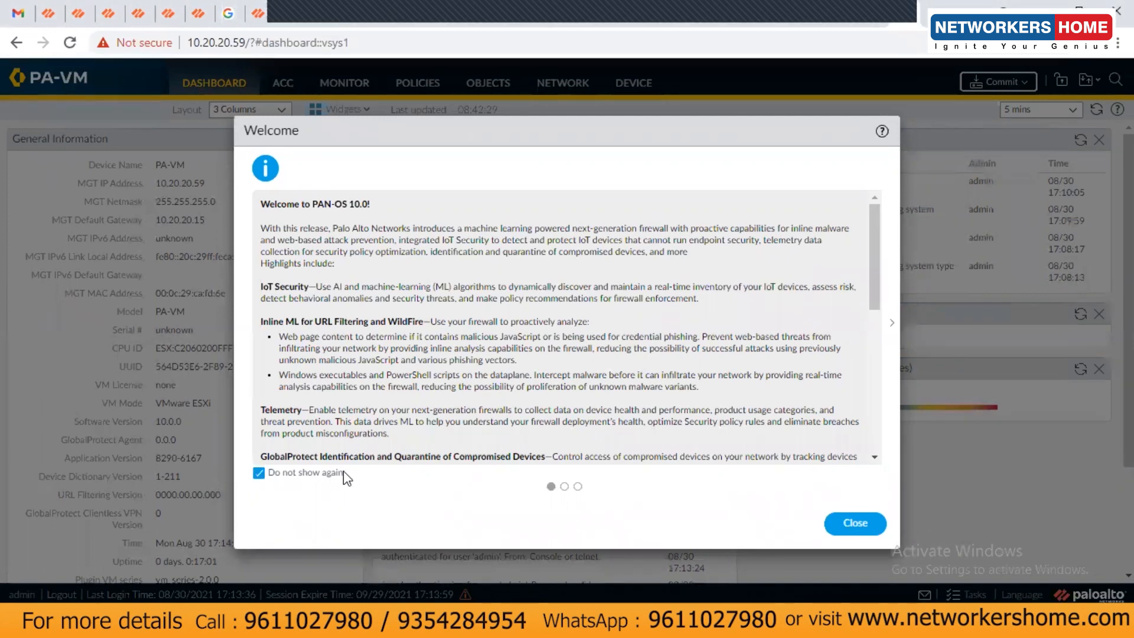
{"action": "scroll", "coordinate": [427, 354], "scroll_direction": "down", "scroll_amount": 10}
{"action": "scroll", "coordinate": [425, 402], "scroll_direction": "up", "scroll_amount": 10}
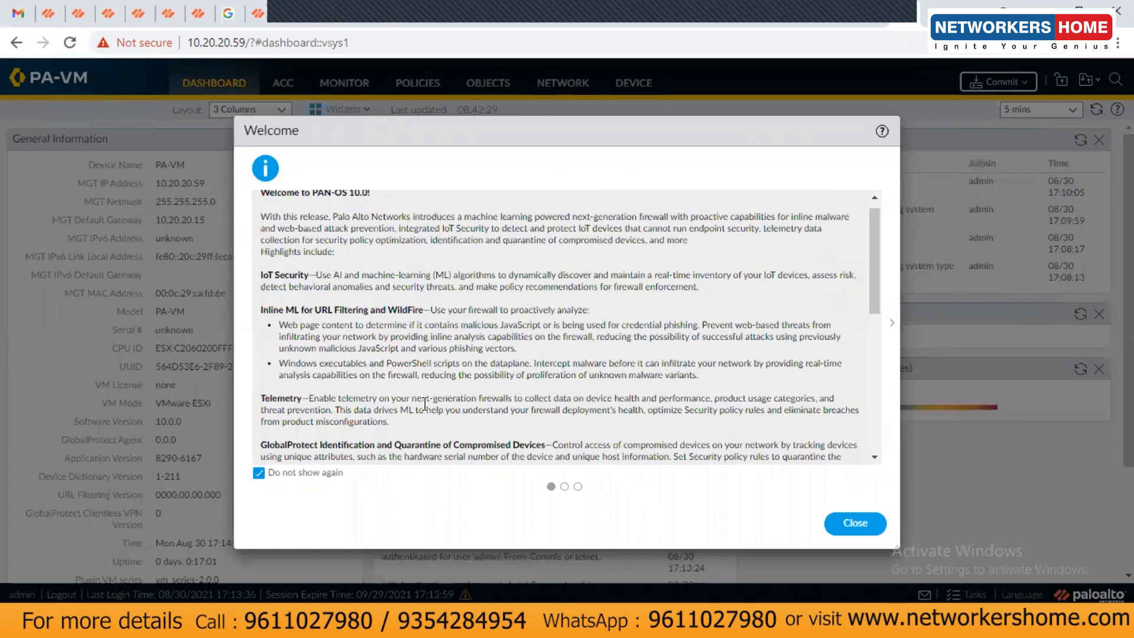
{"action": "left_click_drag", "start_coordinate": [284, 228], "coordinate": [302, 230]}
{"action": "left_click_drag", "start_coordinate": [471, 229], "coordinate": [391, 243]}
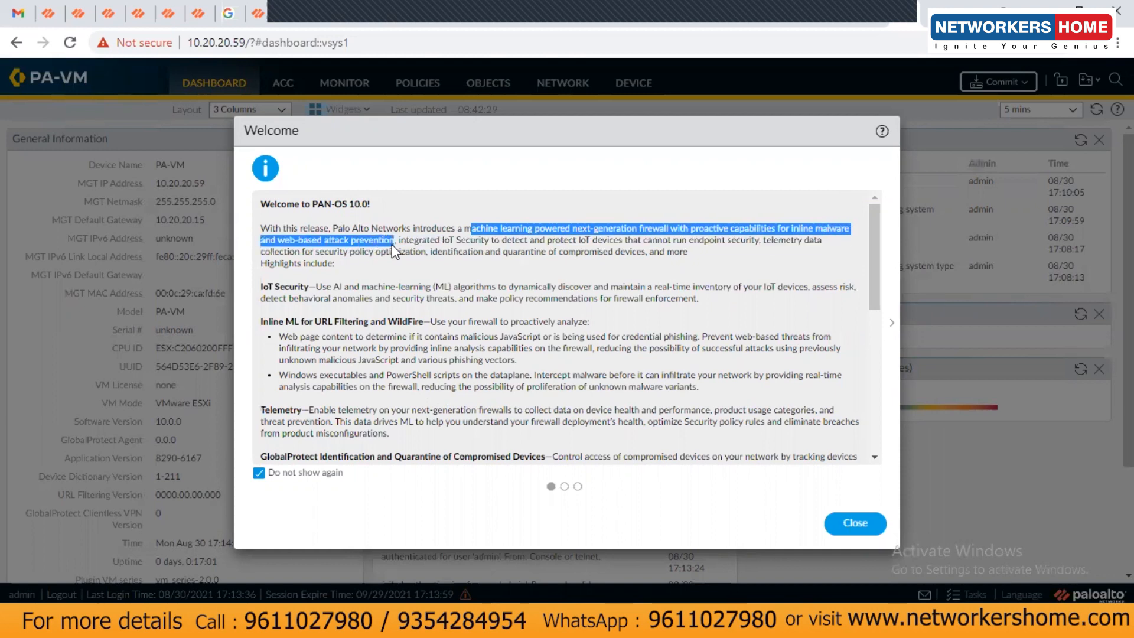
{"action": "left_click", "coordinate": [436, 263]}
{"action": "left_click_drag", "start_coordinate": [444, 240], "coordinate": [735, 255]}
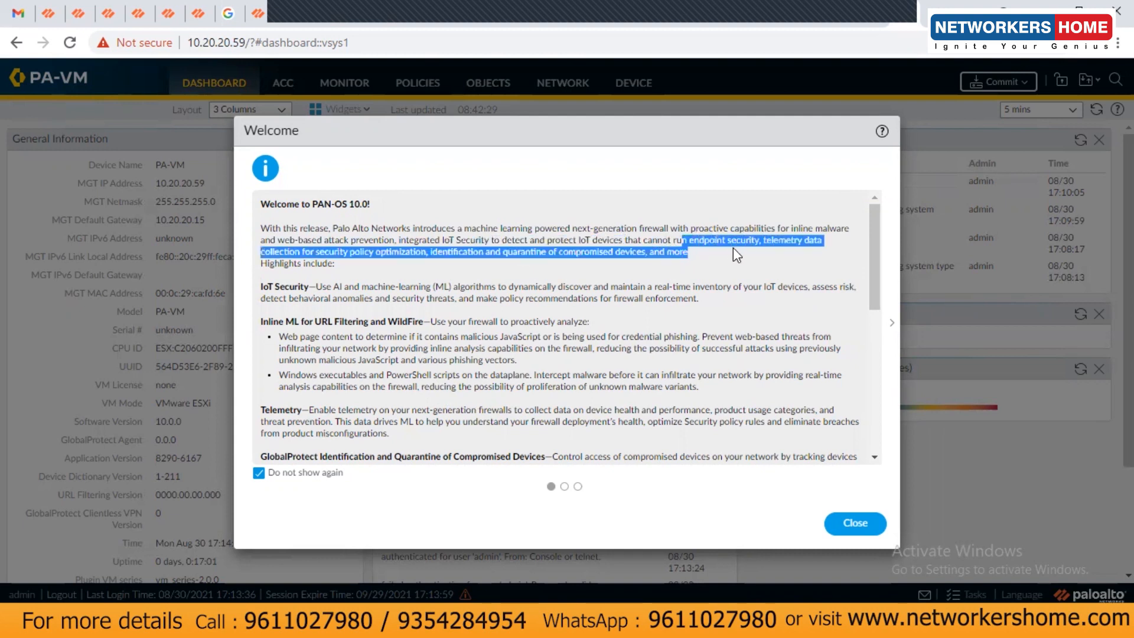
{"action": "left_click", "coordinate": [787, 254]}
{"action": "left_click_drag", "start_coordinate": [341, 253], "coordinate": [410, 258]}
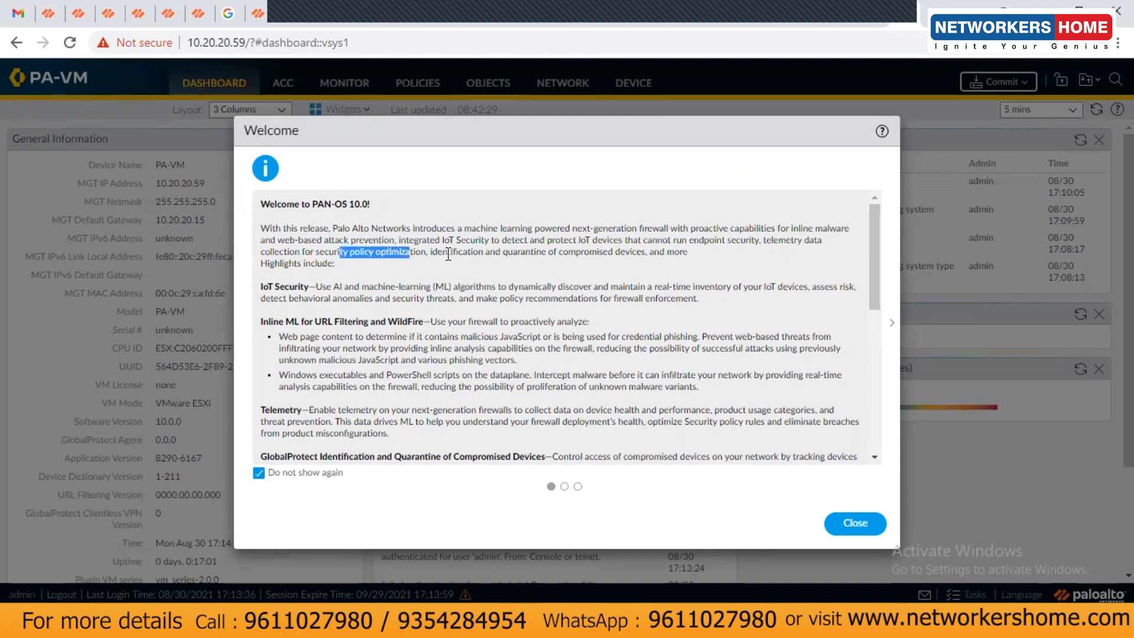
{"action": "scroll", "coordinate": [448, 304], "scroll_direction": "down", "scroll_amount": 3}
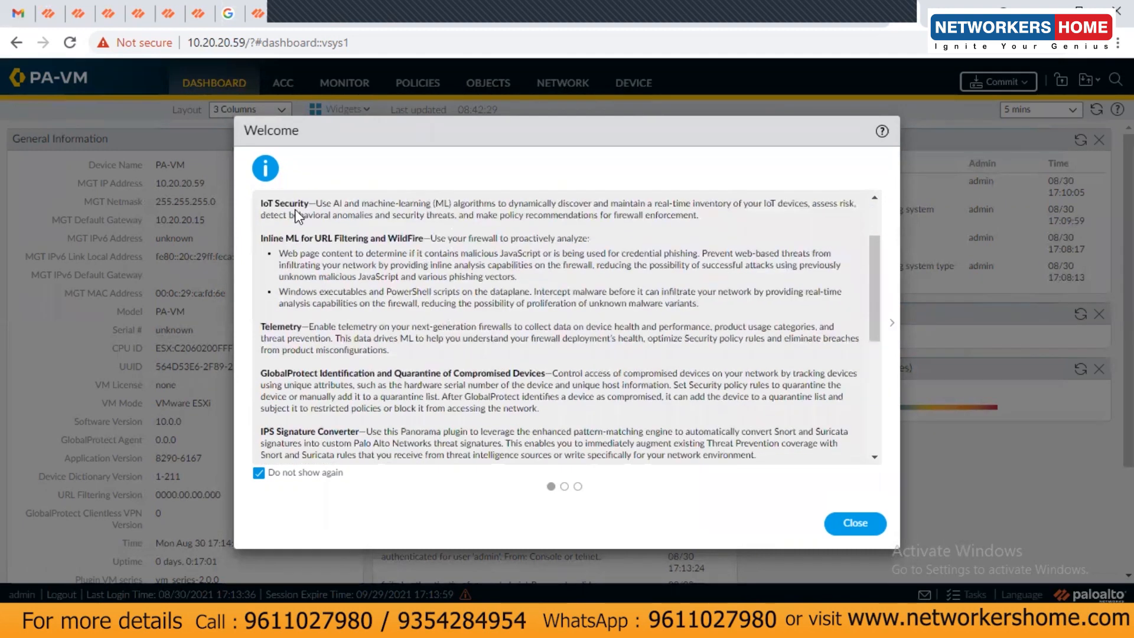
{"action": "left_click_drag", "start_coordinate": [268, 204], "coordinate": [295, 204]}
{"action": "scroll", "coordinate": [268, 204], "scroll_direction": "up", "scroll_amount": 3}
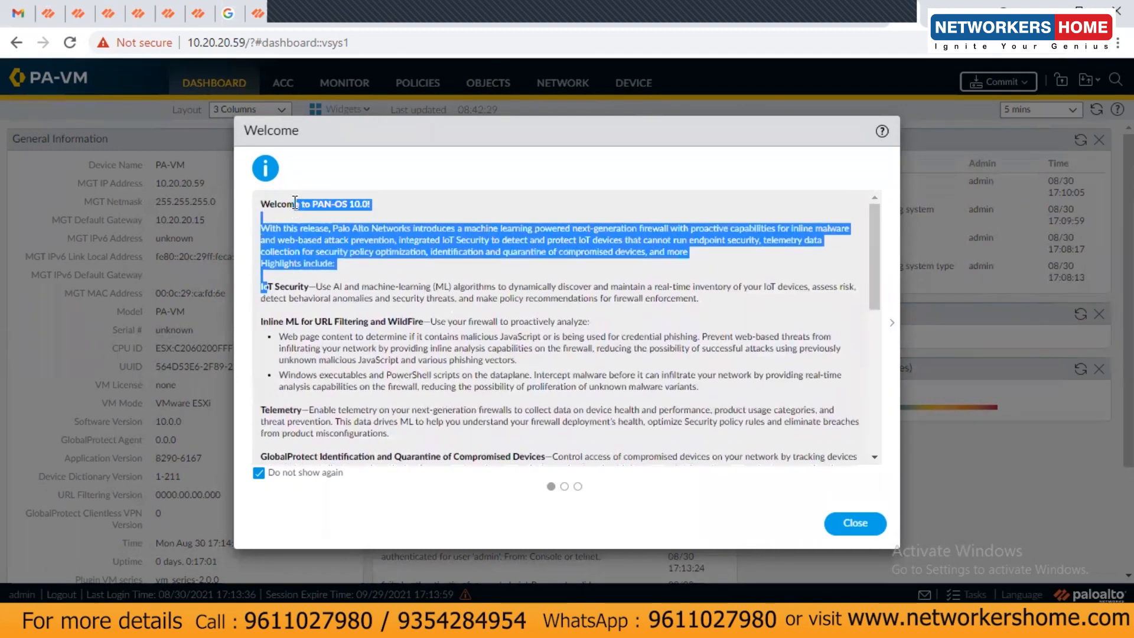
{"action": "left_click", "coordinate": [266, 287]}
{"action": "left_click_drag", "start_coordinate": [264, 288], "coordinate": [398, 325]}
{"action": "scroll", "coordinate": [434, 353], "scroll_direction": "down", "scroll_amount": 3}
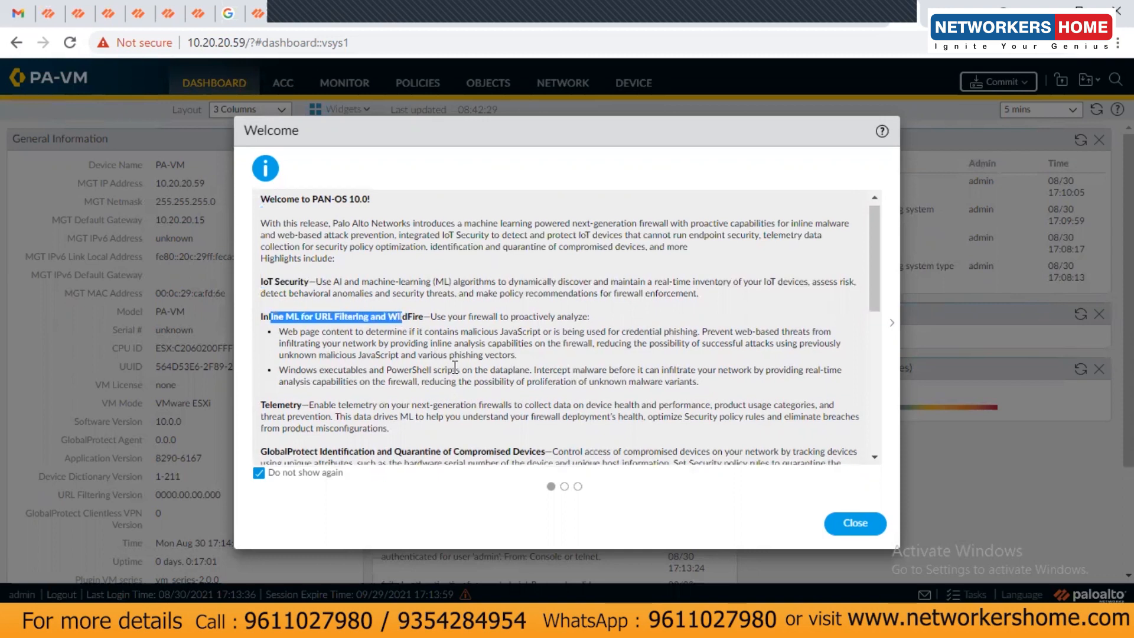
{"action": "scroll", "coordinate": [384, 331], "scroll_direction": "down", "scroll_amount": 3}
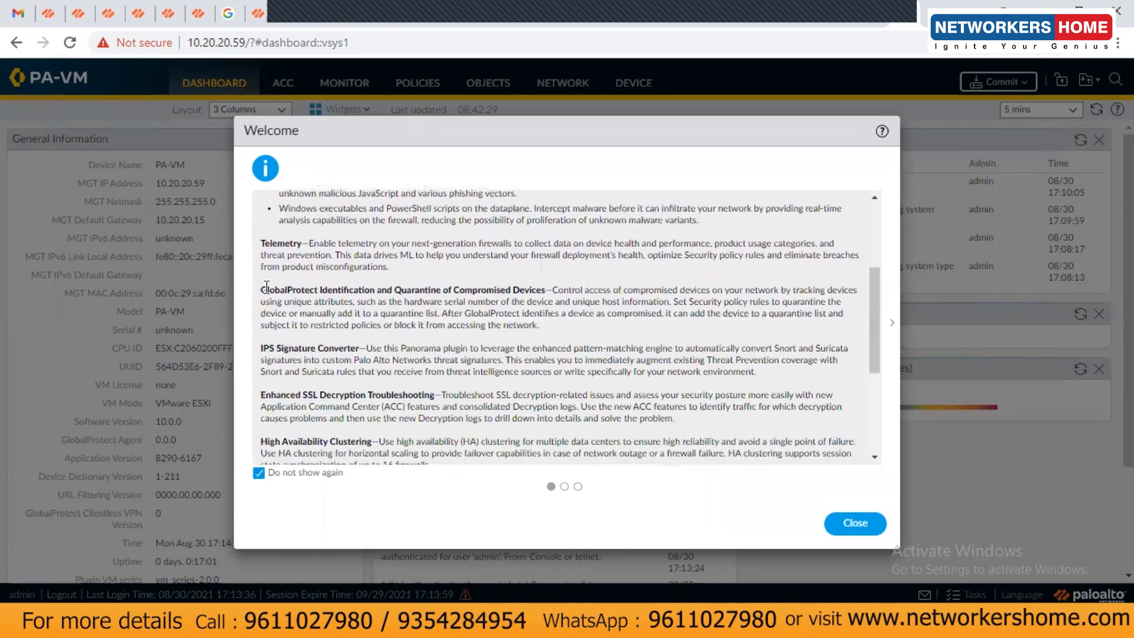
{"action": "left_click_drag", "start_coordinate": [275, 290], "coordinate": [519, 292]}
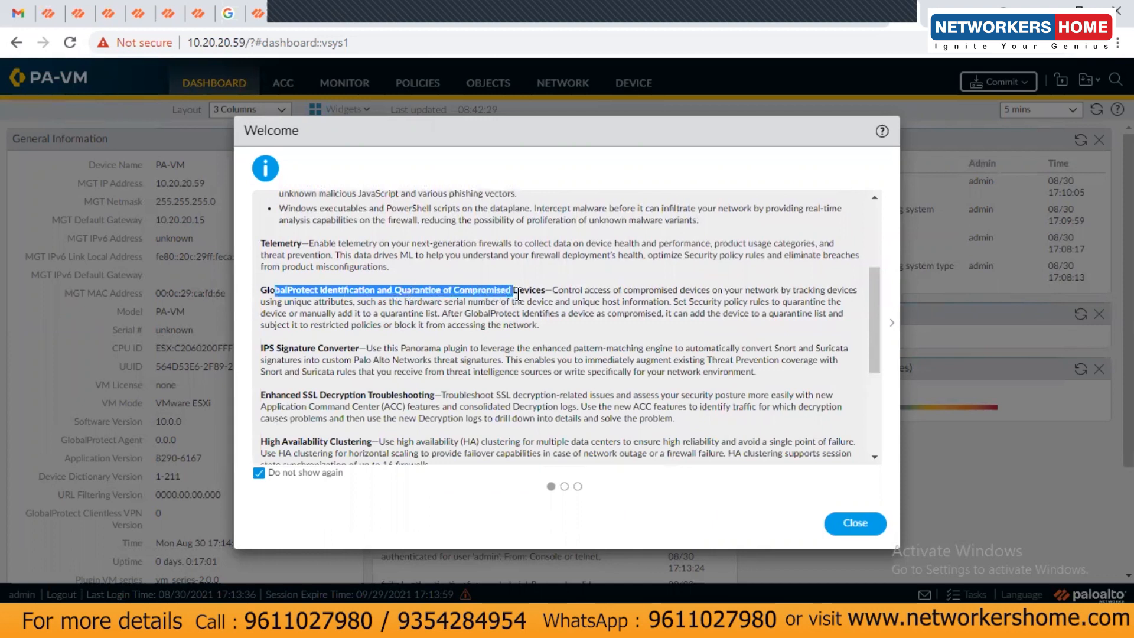
{"action": "double_click", "coordinate": [288, 346]}
{"action": "scroll", "coordinate": [354, 301], "scroll_direction": "down", "scroll_amount": 5}
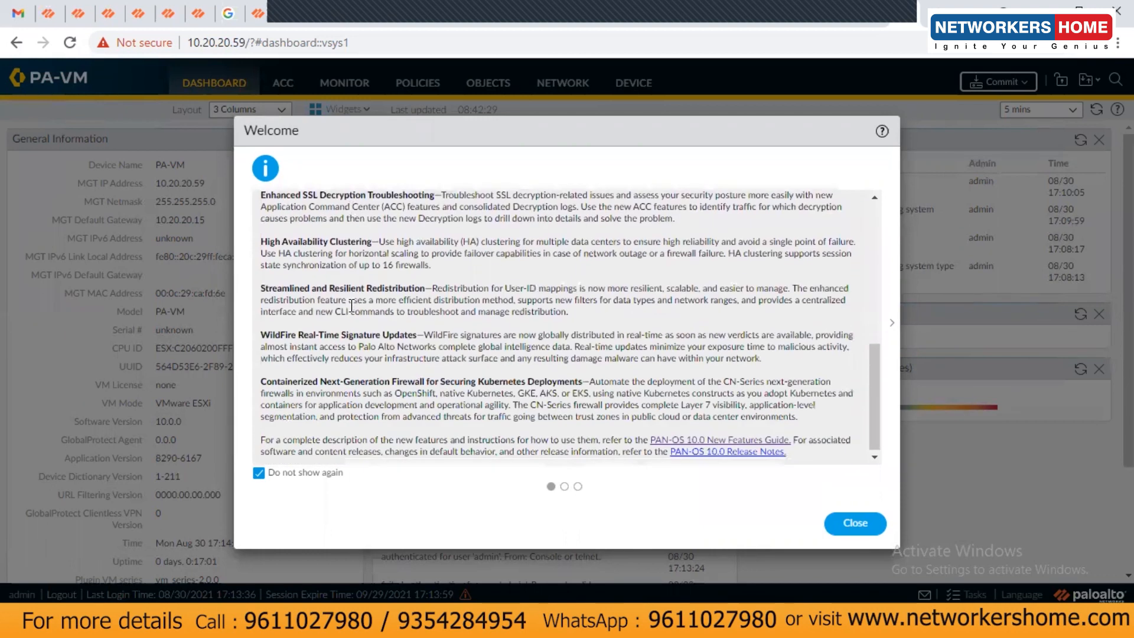
{"action": "scroll", "coordinate": [378, 328], "scroll_direction": "up", "scroll_amount": 7}
{"action": "scroll", "coordinate": [379, 331], "scroll_direction": "down", "scroll_amount": 7}
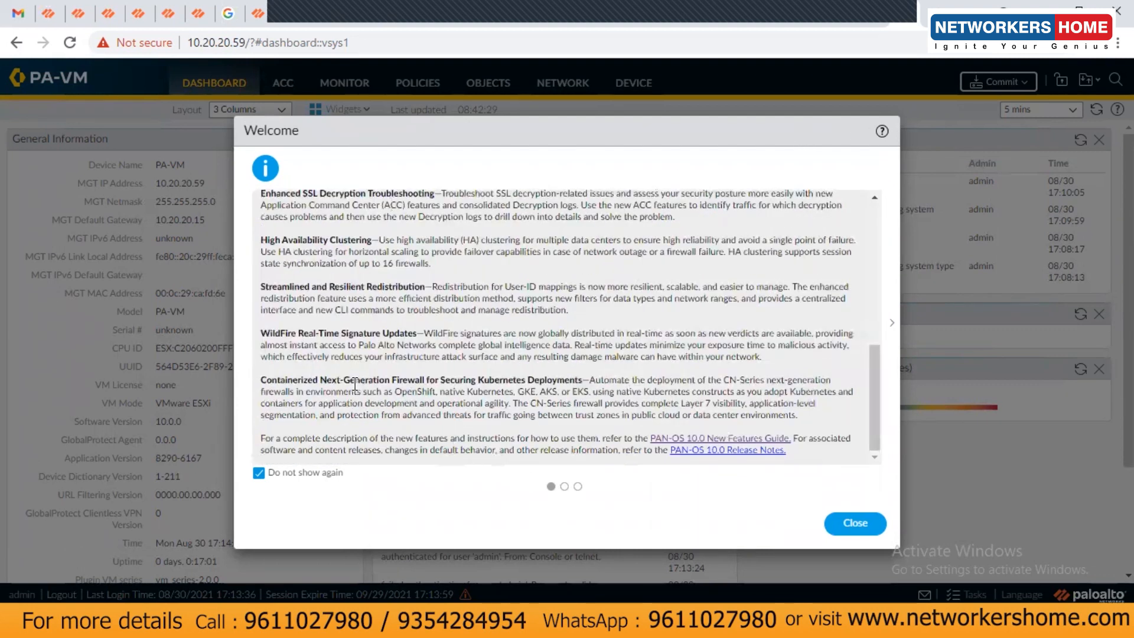
{"action": "left_click_drag", "start_coordinate": [264, 379], "coordinate": [285, 380]}
{"action": "left_click_drag", "start_coordinate": [390, 380], "coordinate": [567, 380]}
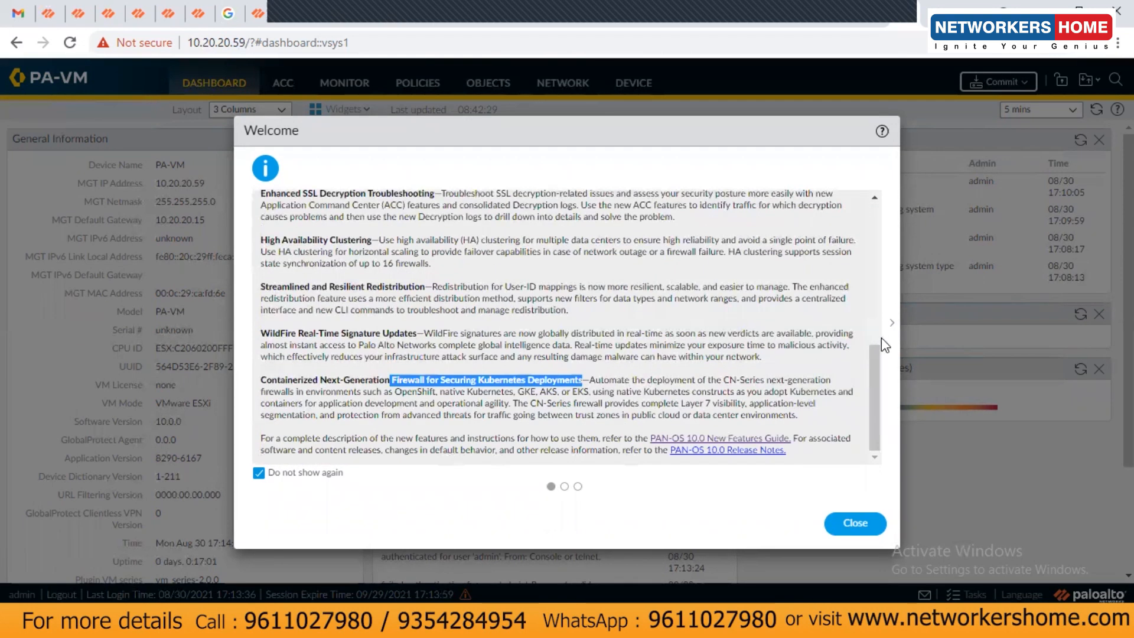
Tick Do not show again on the welcome pages, close them, and choose Remind Me Later for telemetry.
{"action": "left_click", "coordinate": [890, 327]}
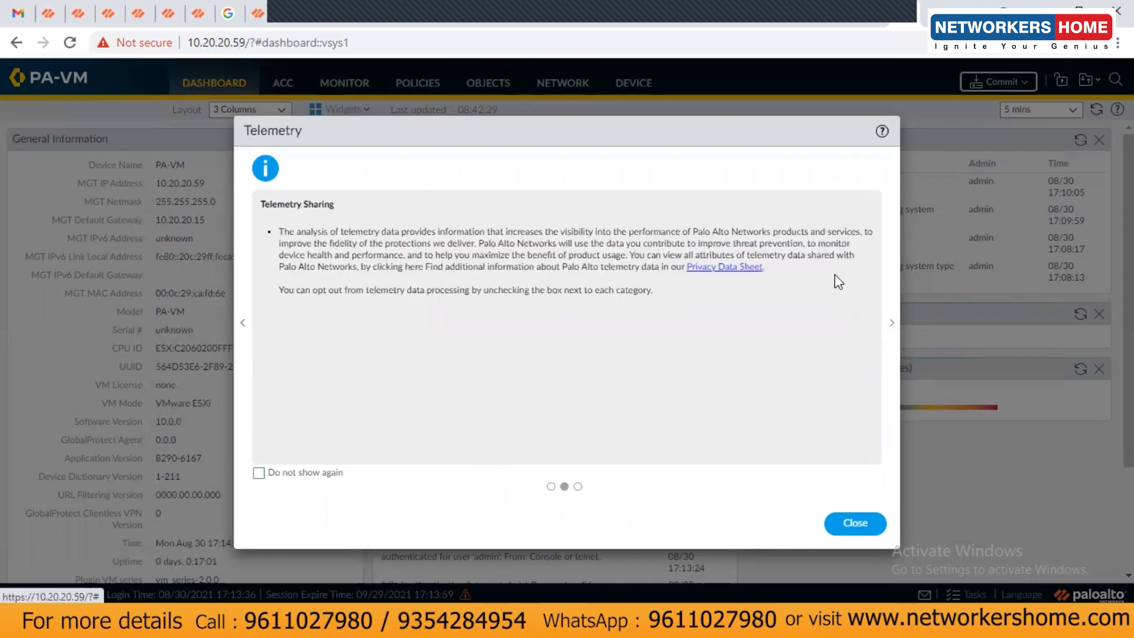
{"action": "left_click", "coordinate": [891, 323]}
{"action": "left_click", "coordinate": [259, 473]}
{"action": "left_click", "coordinate": [850, 522]}
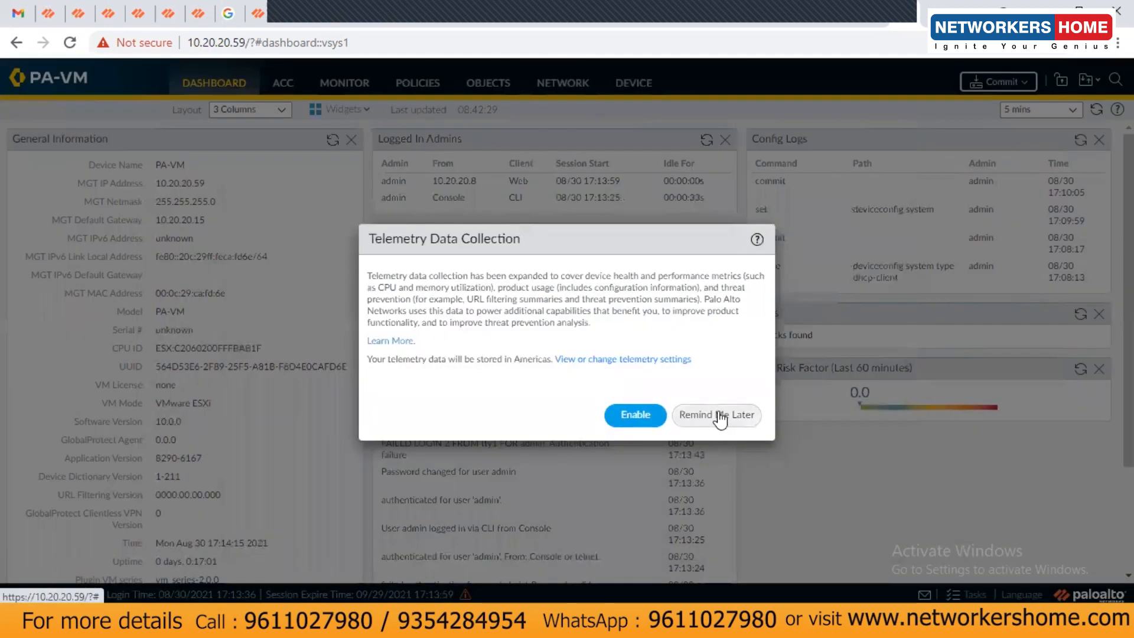
{"action": "left_click", "coordinate": [727, 417]}
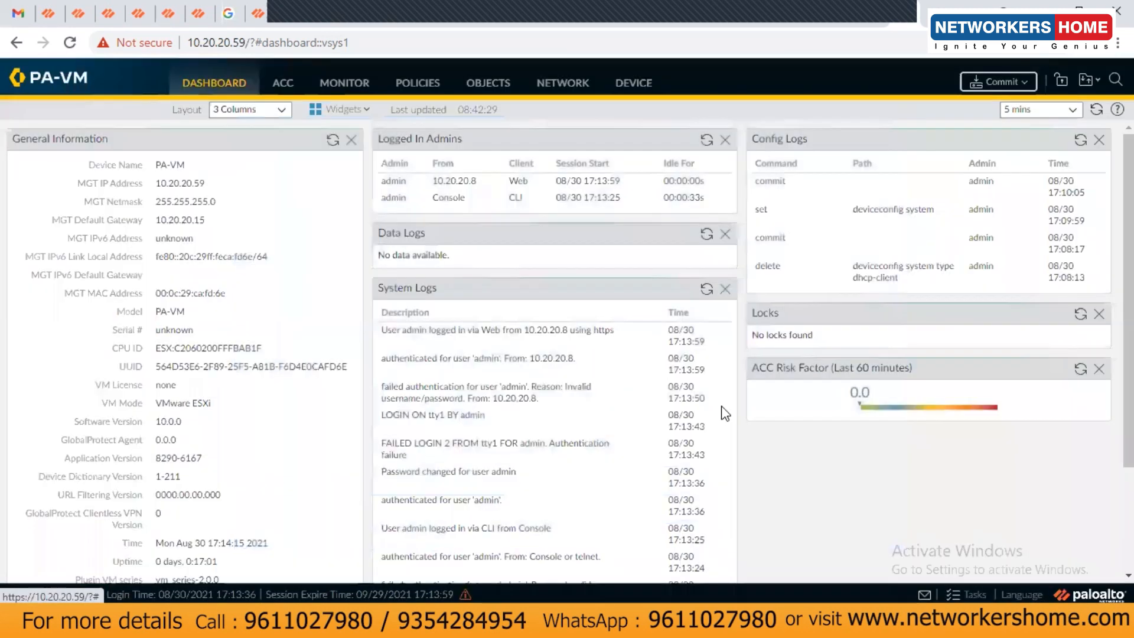
{"action": "scroll", "coordinate": [720, 218], "scroll_direction": "down", "scroll_amount": 2}
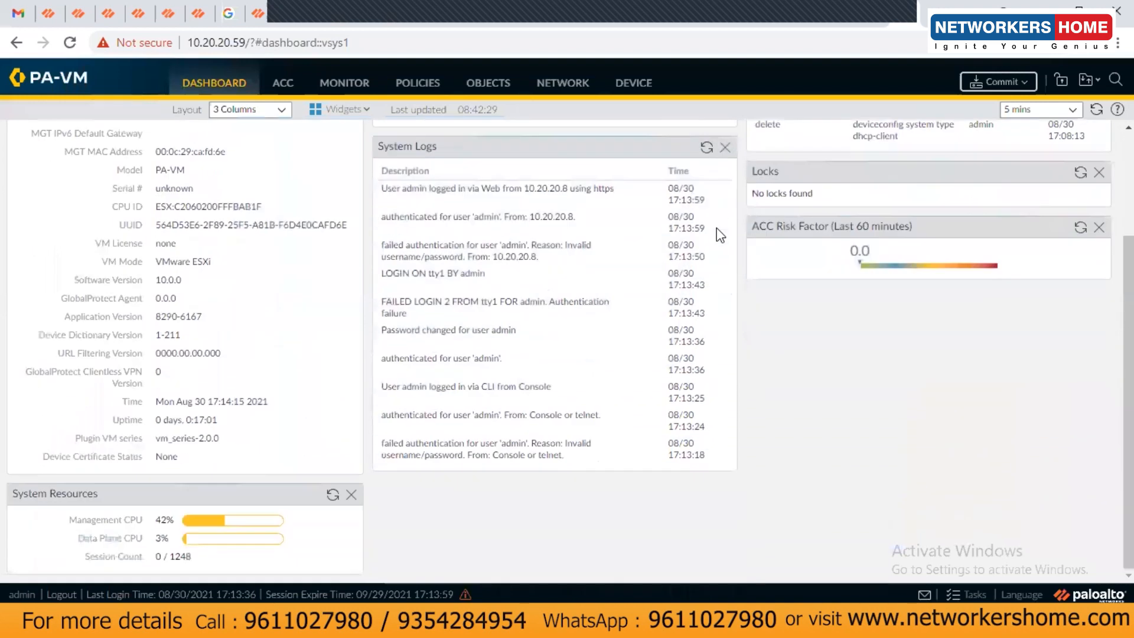
{"action": "scroll", "coordinate": [306, 220], "scroll_direction": "up", "scroll_amount": 2}
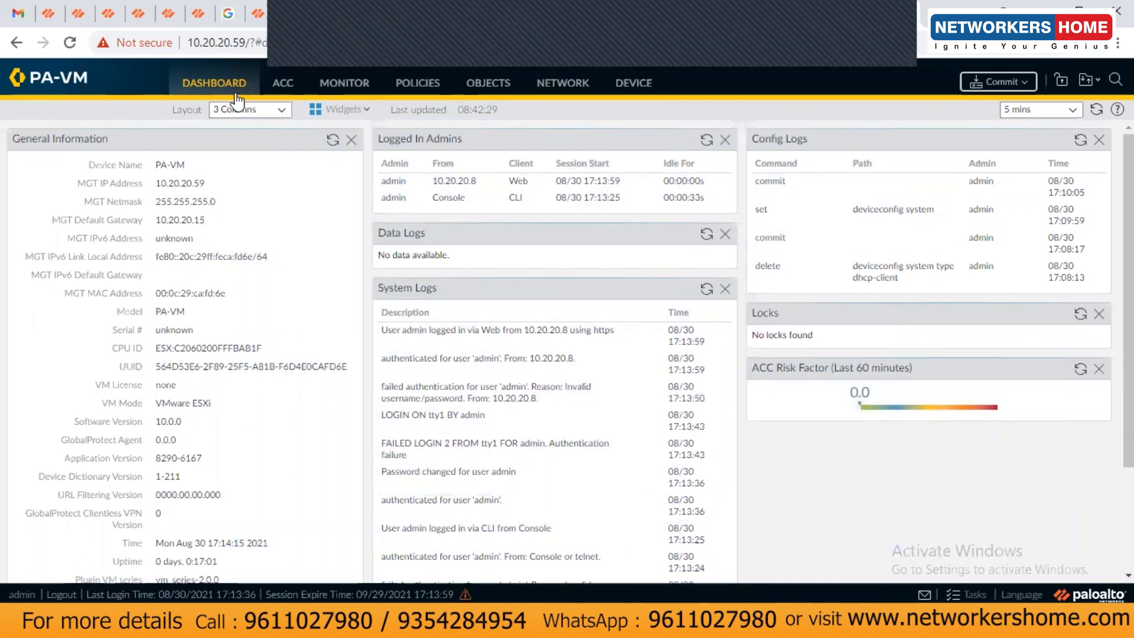
{"action": "left_click", "coordinate": [282, 83]}
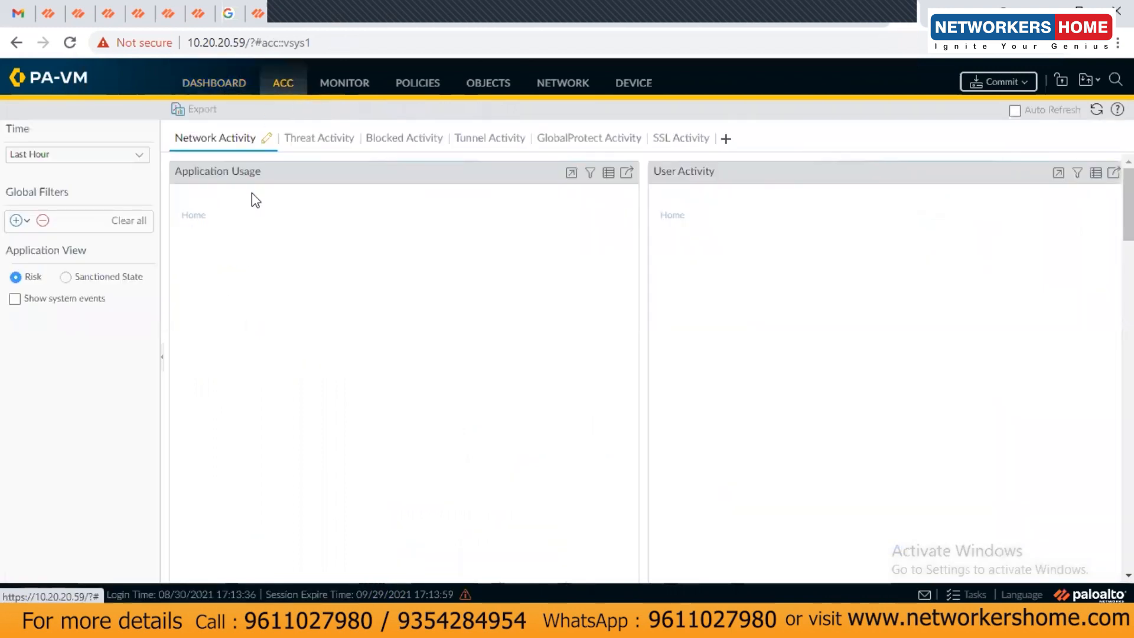
{"action": "left_click", "coordinate": [343, 86]}
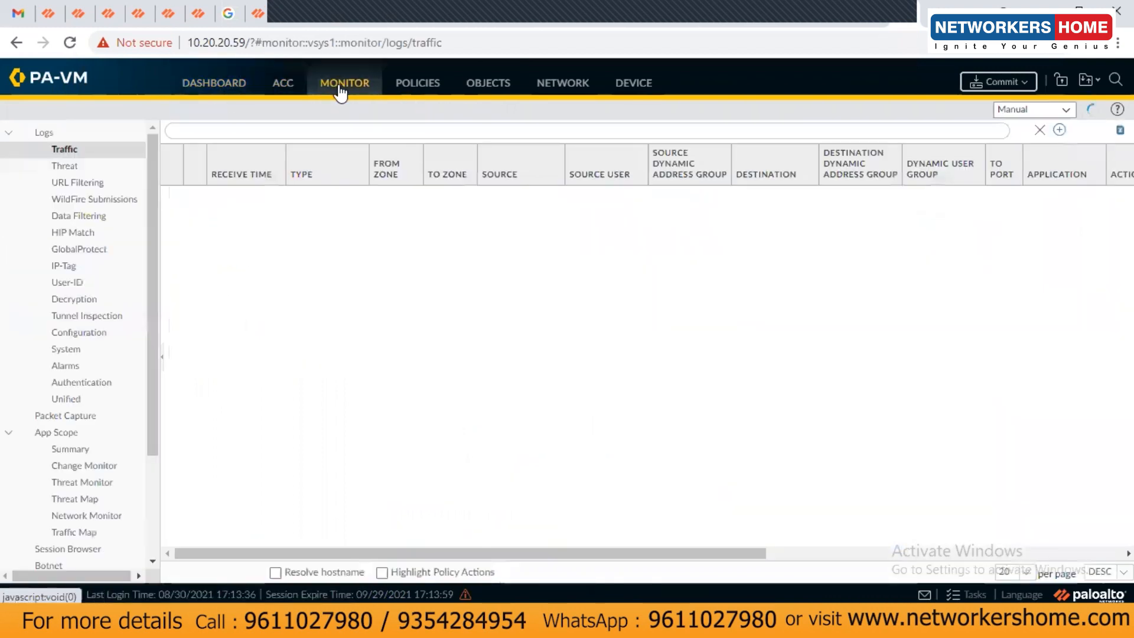
{"action": "left_click", "coordinate": [418, 84]}
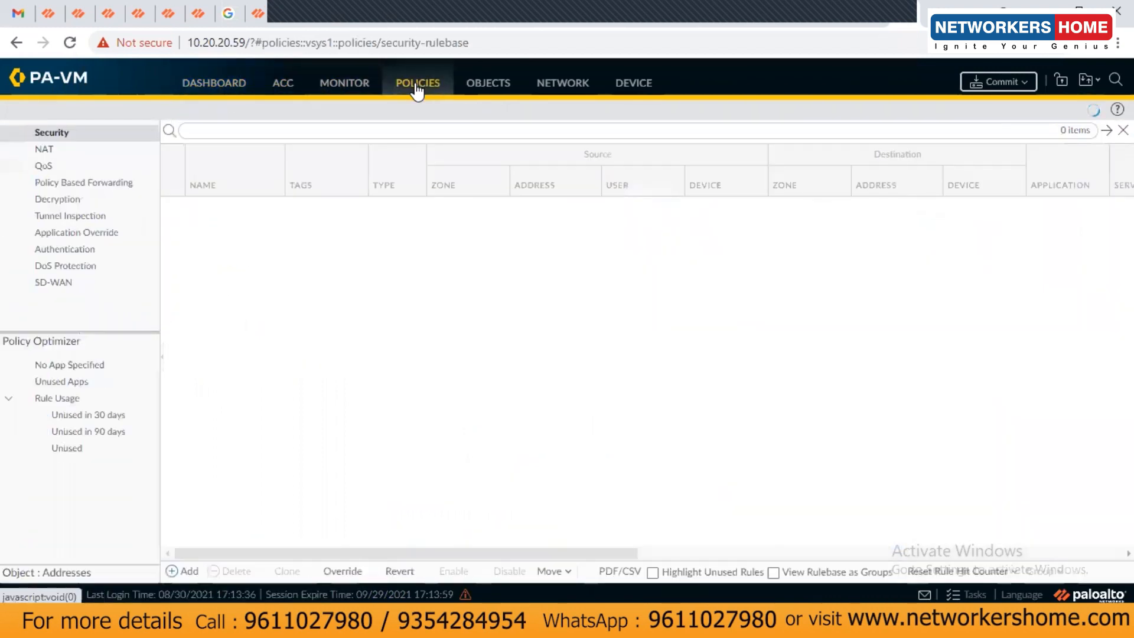
{"action": "left_click", "coordinate": [489, 84]}
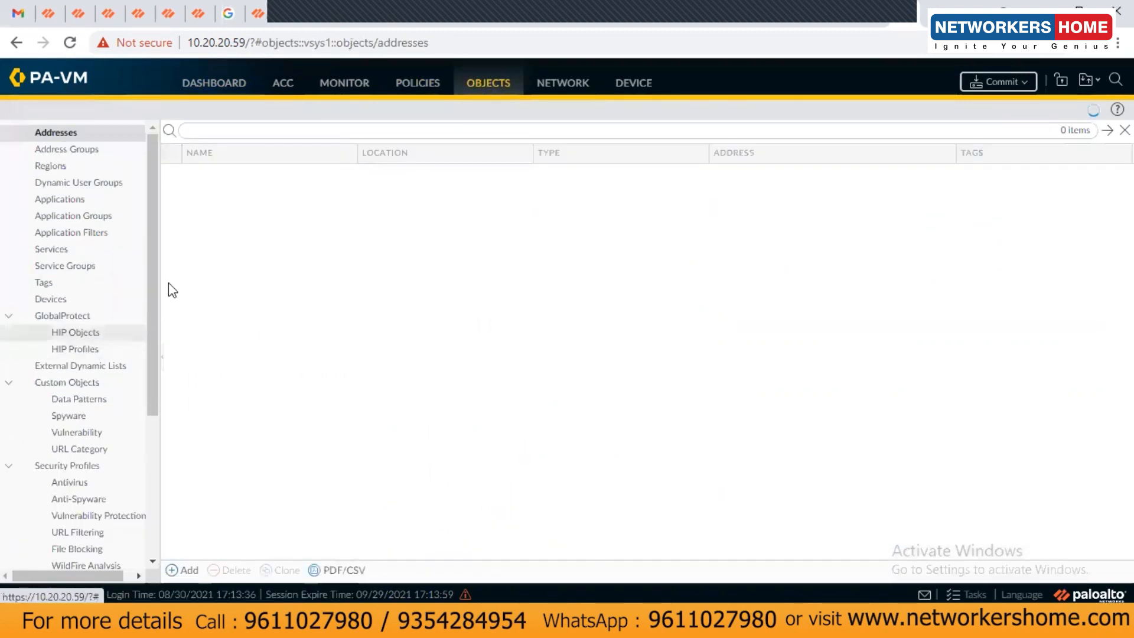
{"action": "left_click_drag", "start_coordinate": [155, 219], "coordinate": [145, 171]}
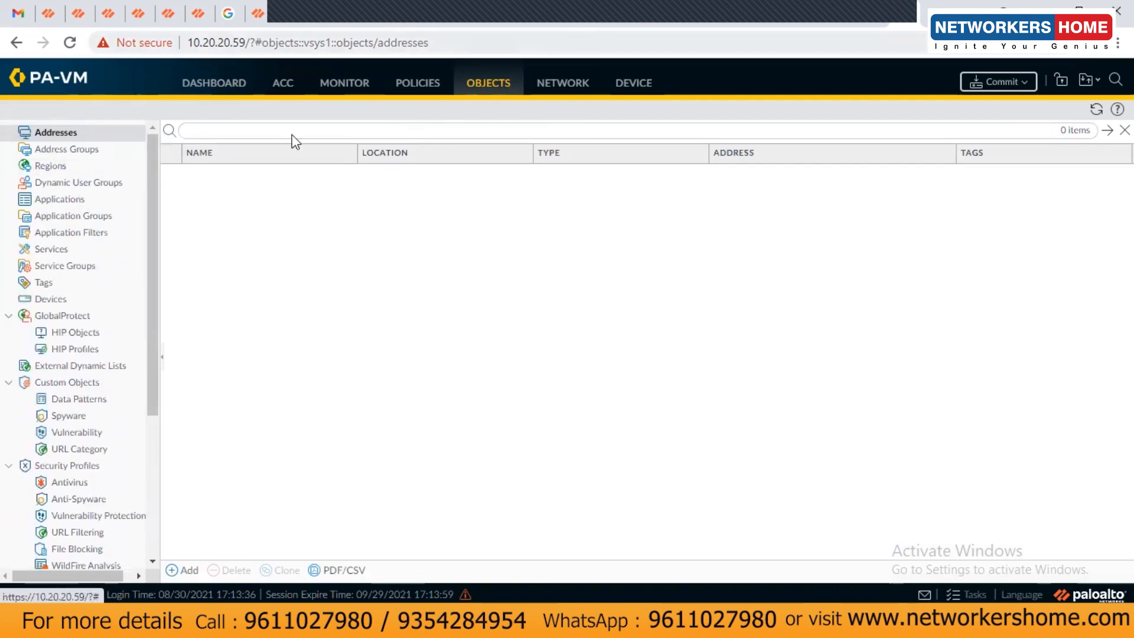
{"action": "left_click", "coordinate": [419, 84]}
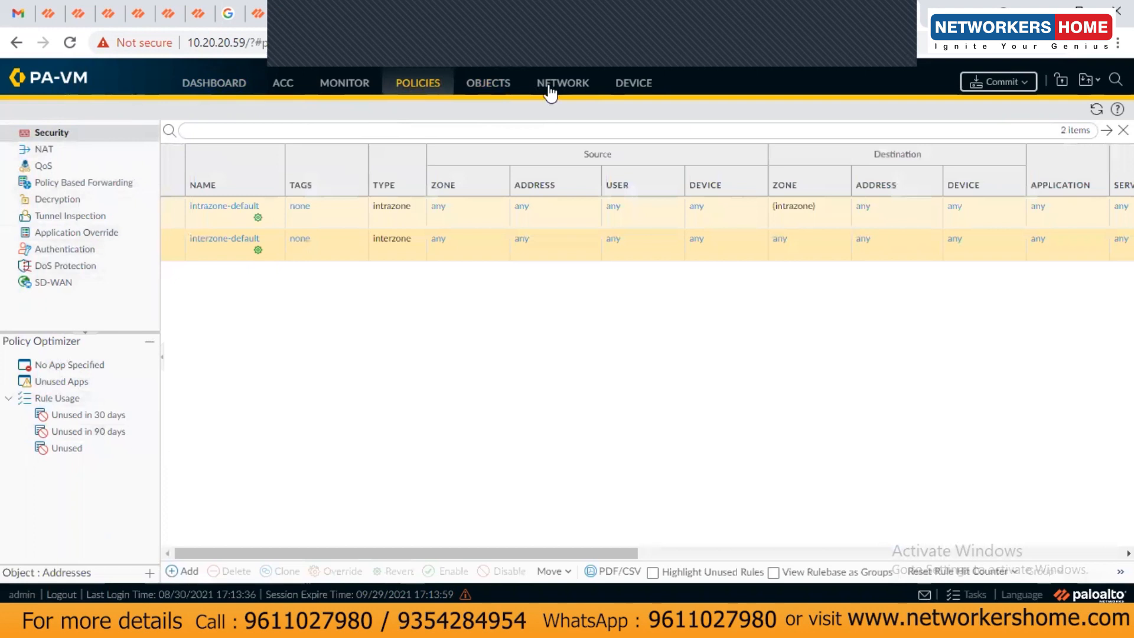
{"action": "left_click", "coordinate": [593, 89]}
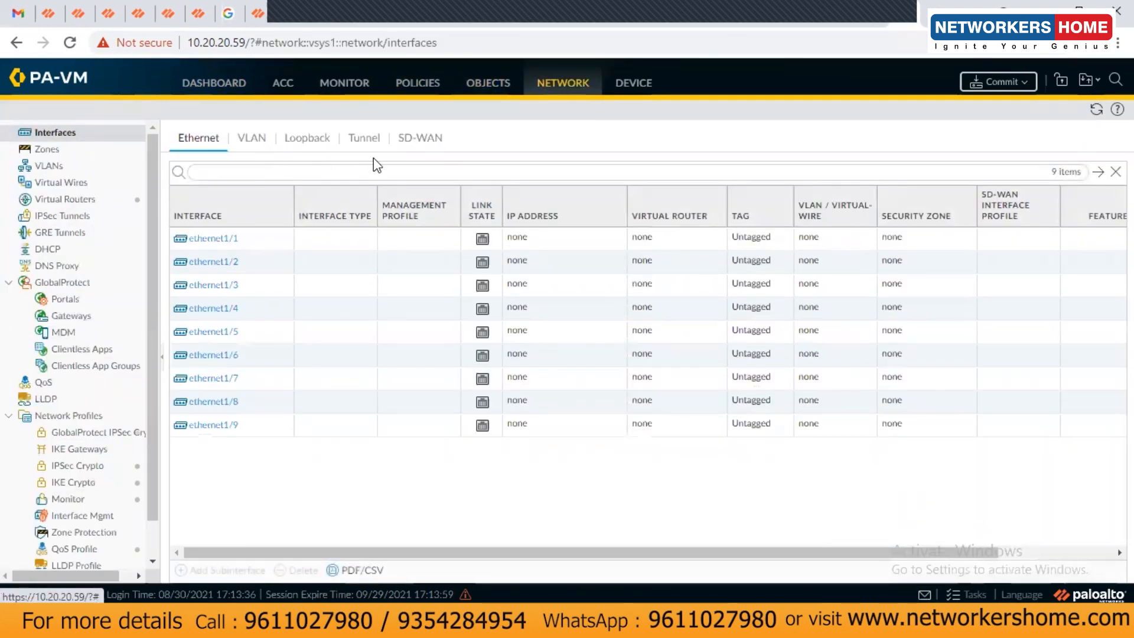
{"action": "left_click", "coordinate": [420, 139]}
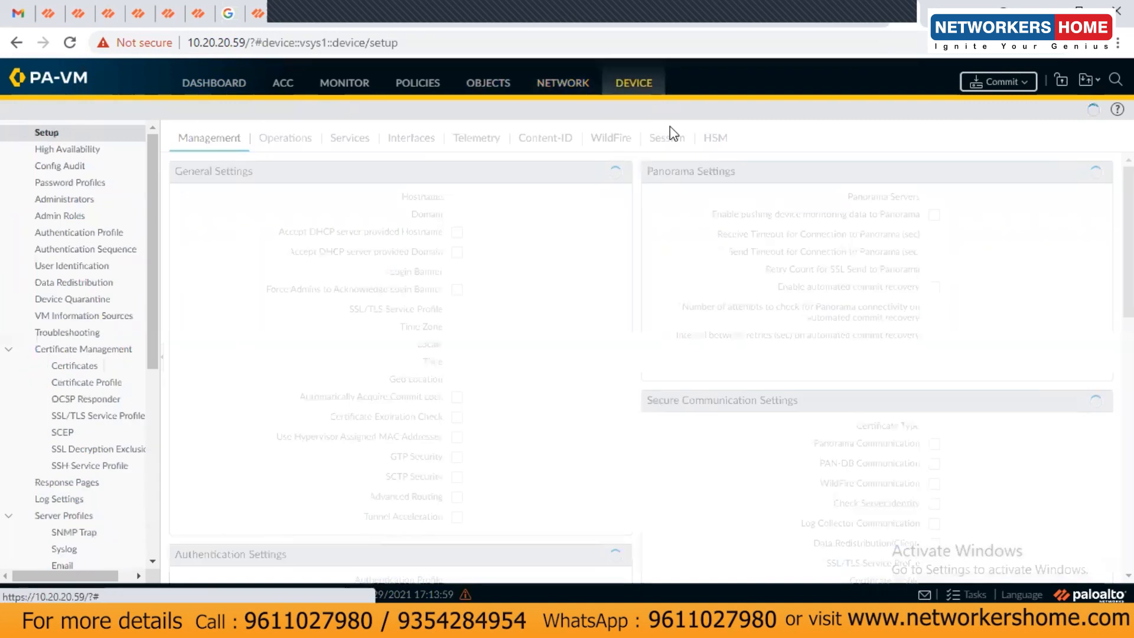
{"action": "scroll", "coordinate": [74, 359], "scroll_direction": "down", "scroll_amount": 5}
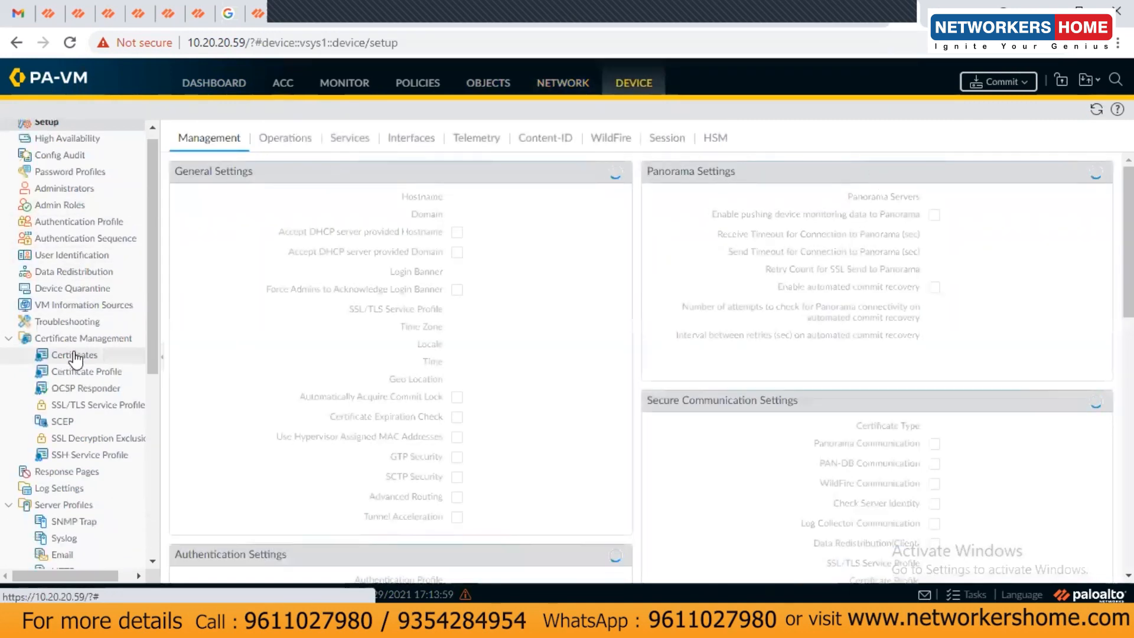
{"action": "scroll", "coordinate": [79, 379], "scroll_direction": "up", "scroll_amount": 5}
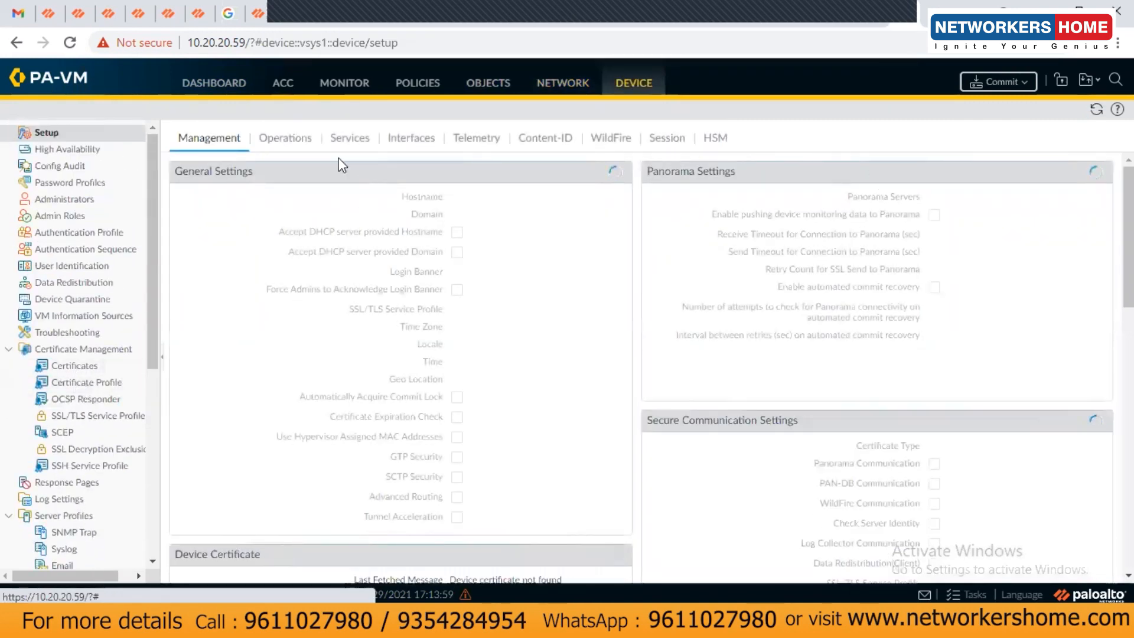
{"action": "left_click", "coordinate": [216, 89]}
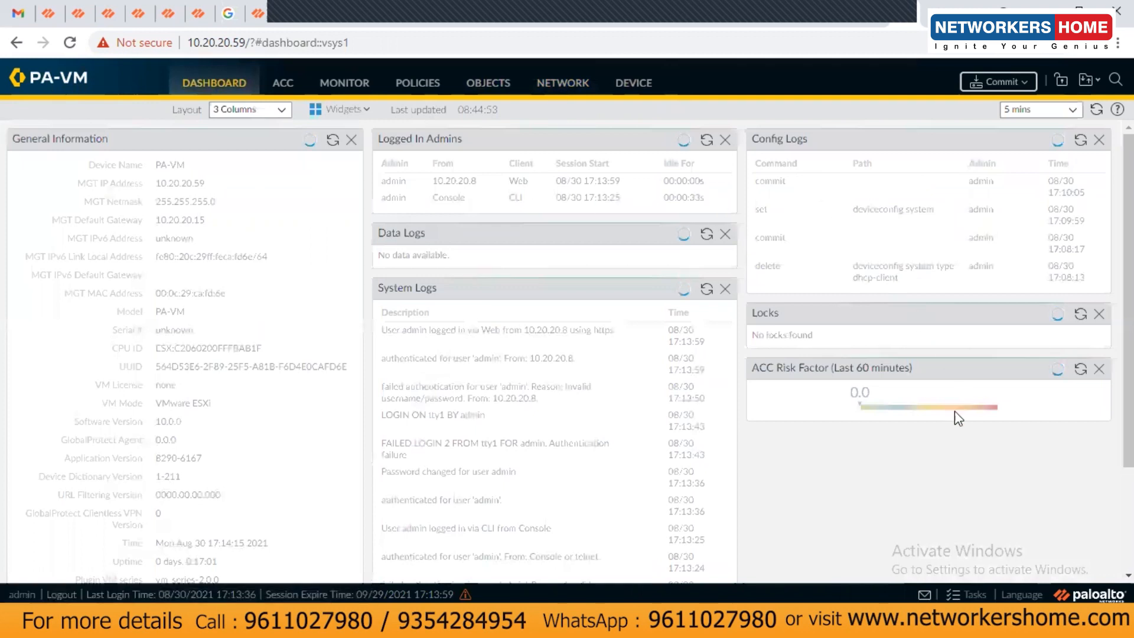